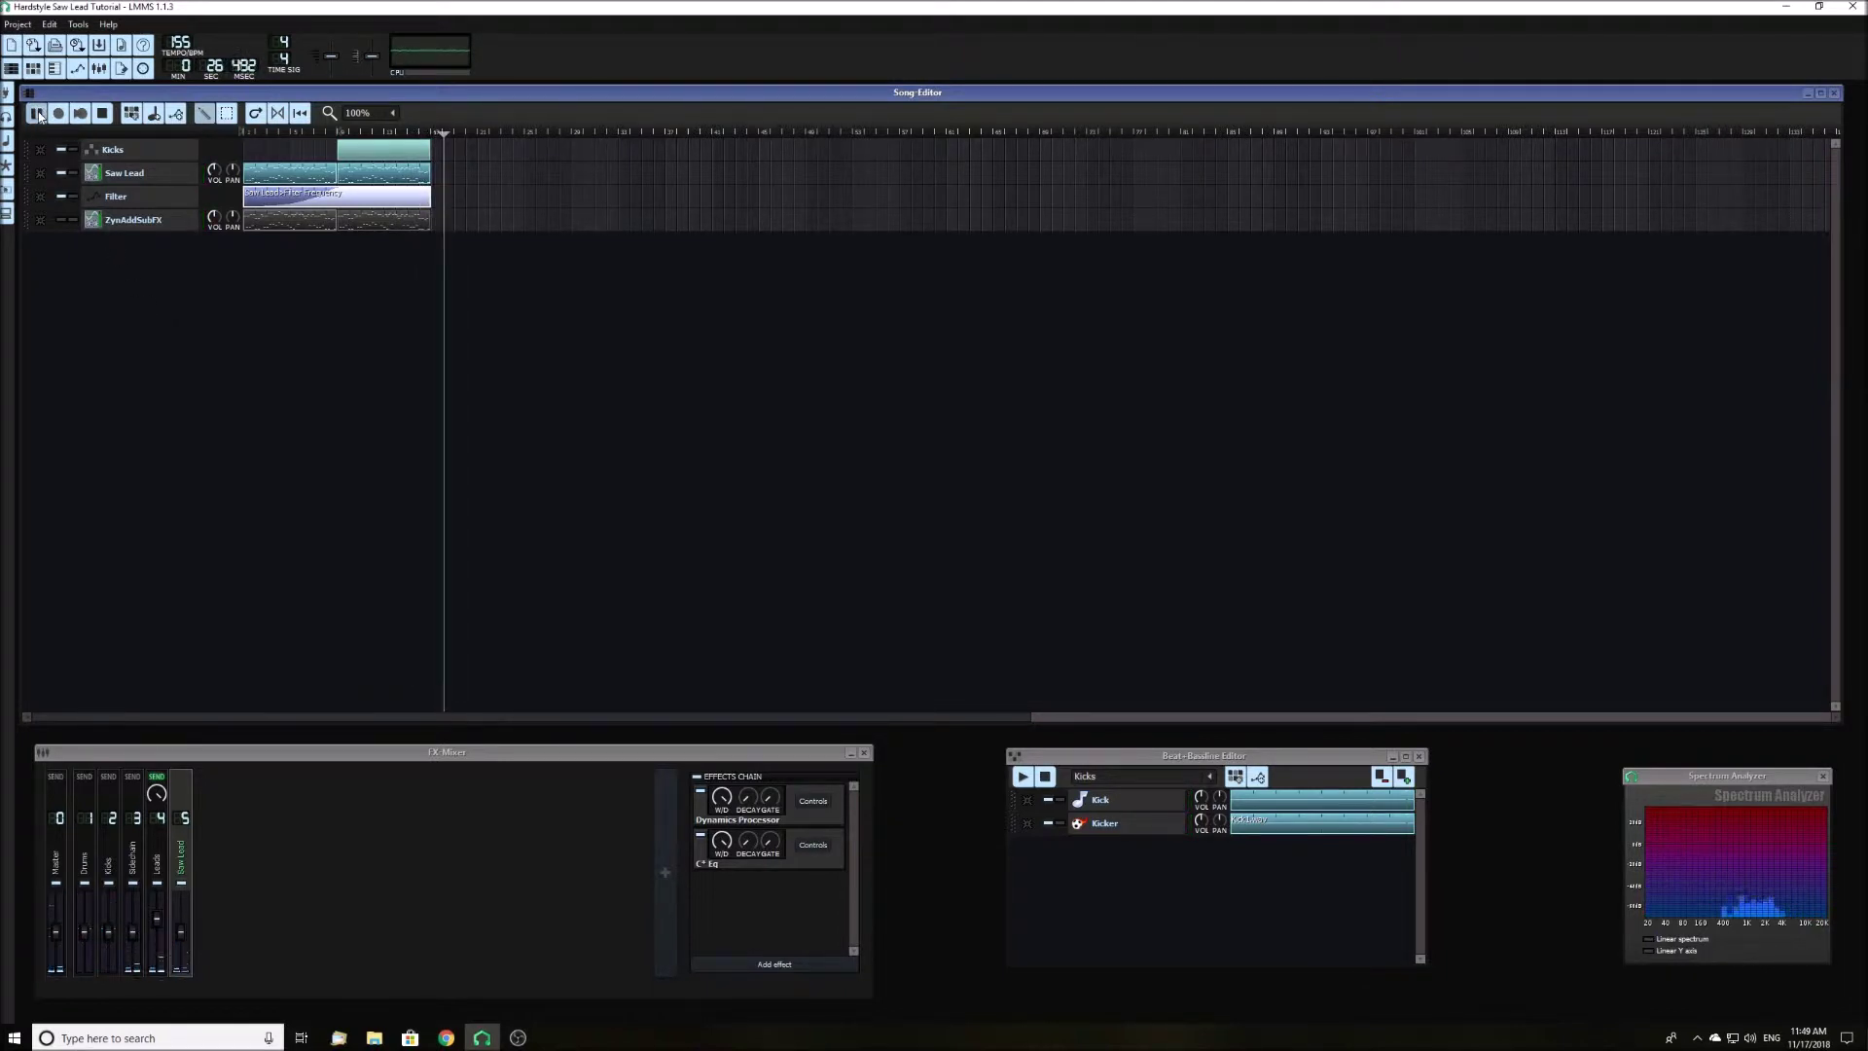
- Stop playback, rename the ZynAddSubFX track as Saw Lead 2 and open its instrument window
left_click(37, 114)
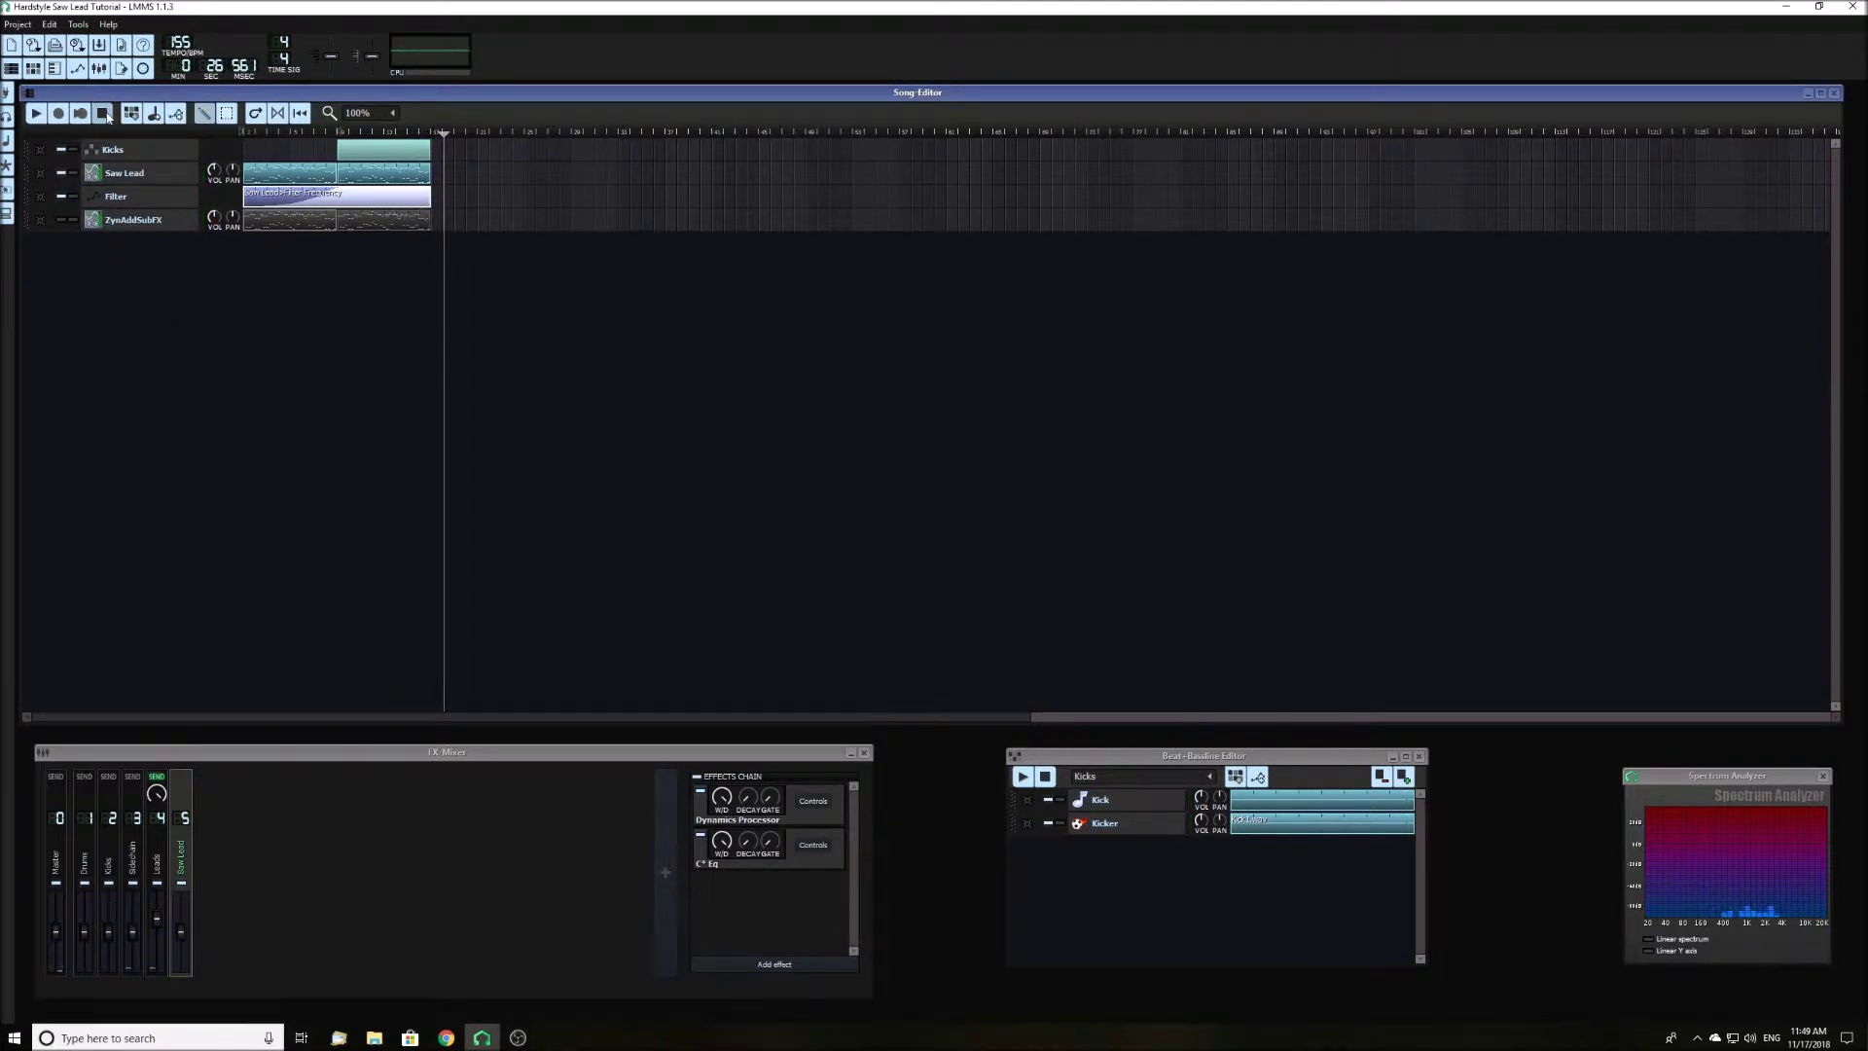
left_click(170, 223)
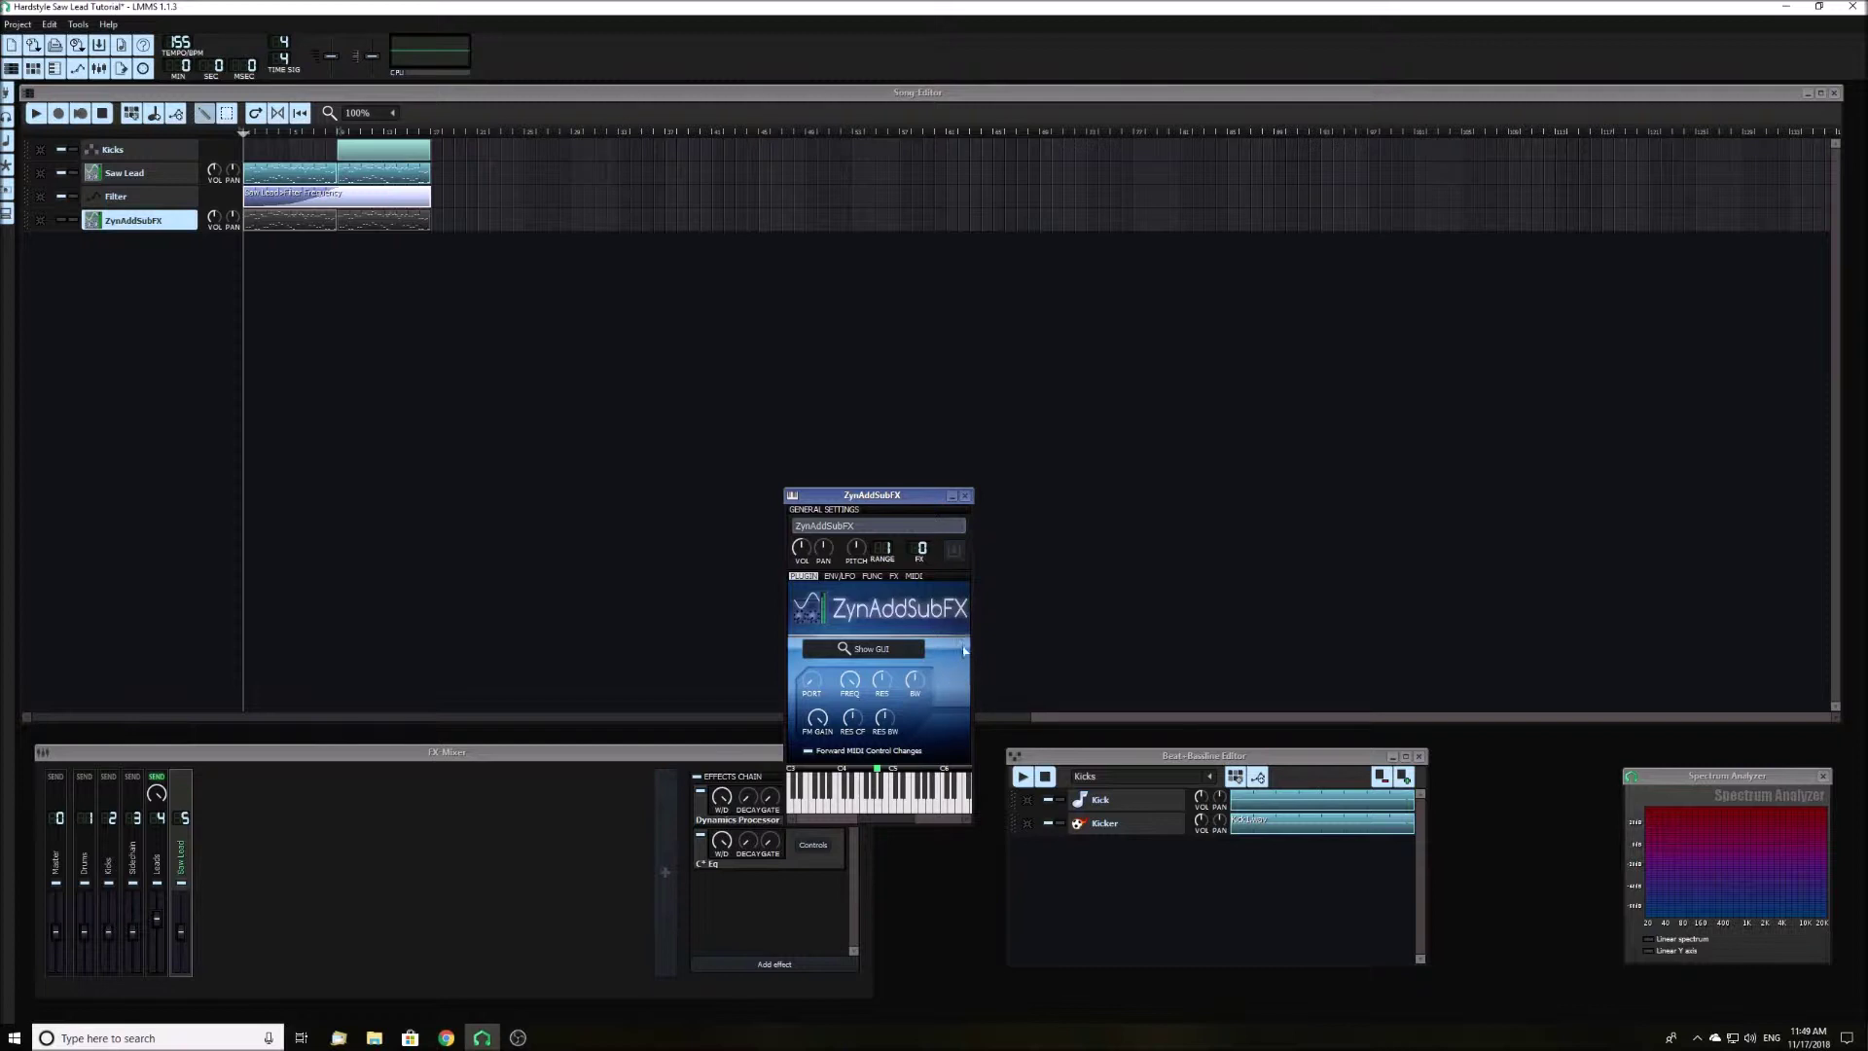
double_click(157, 223)
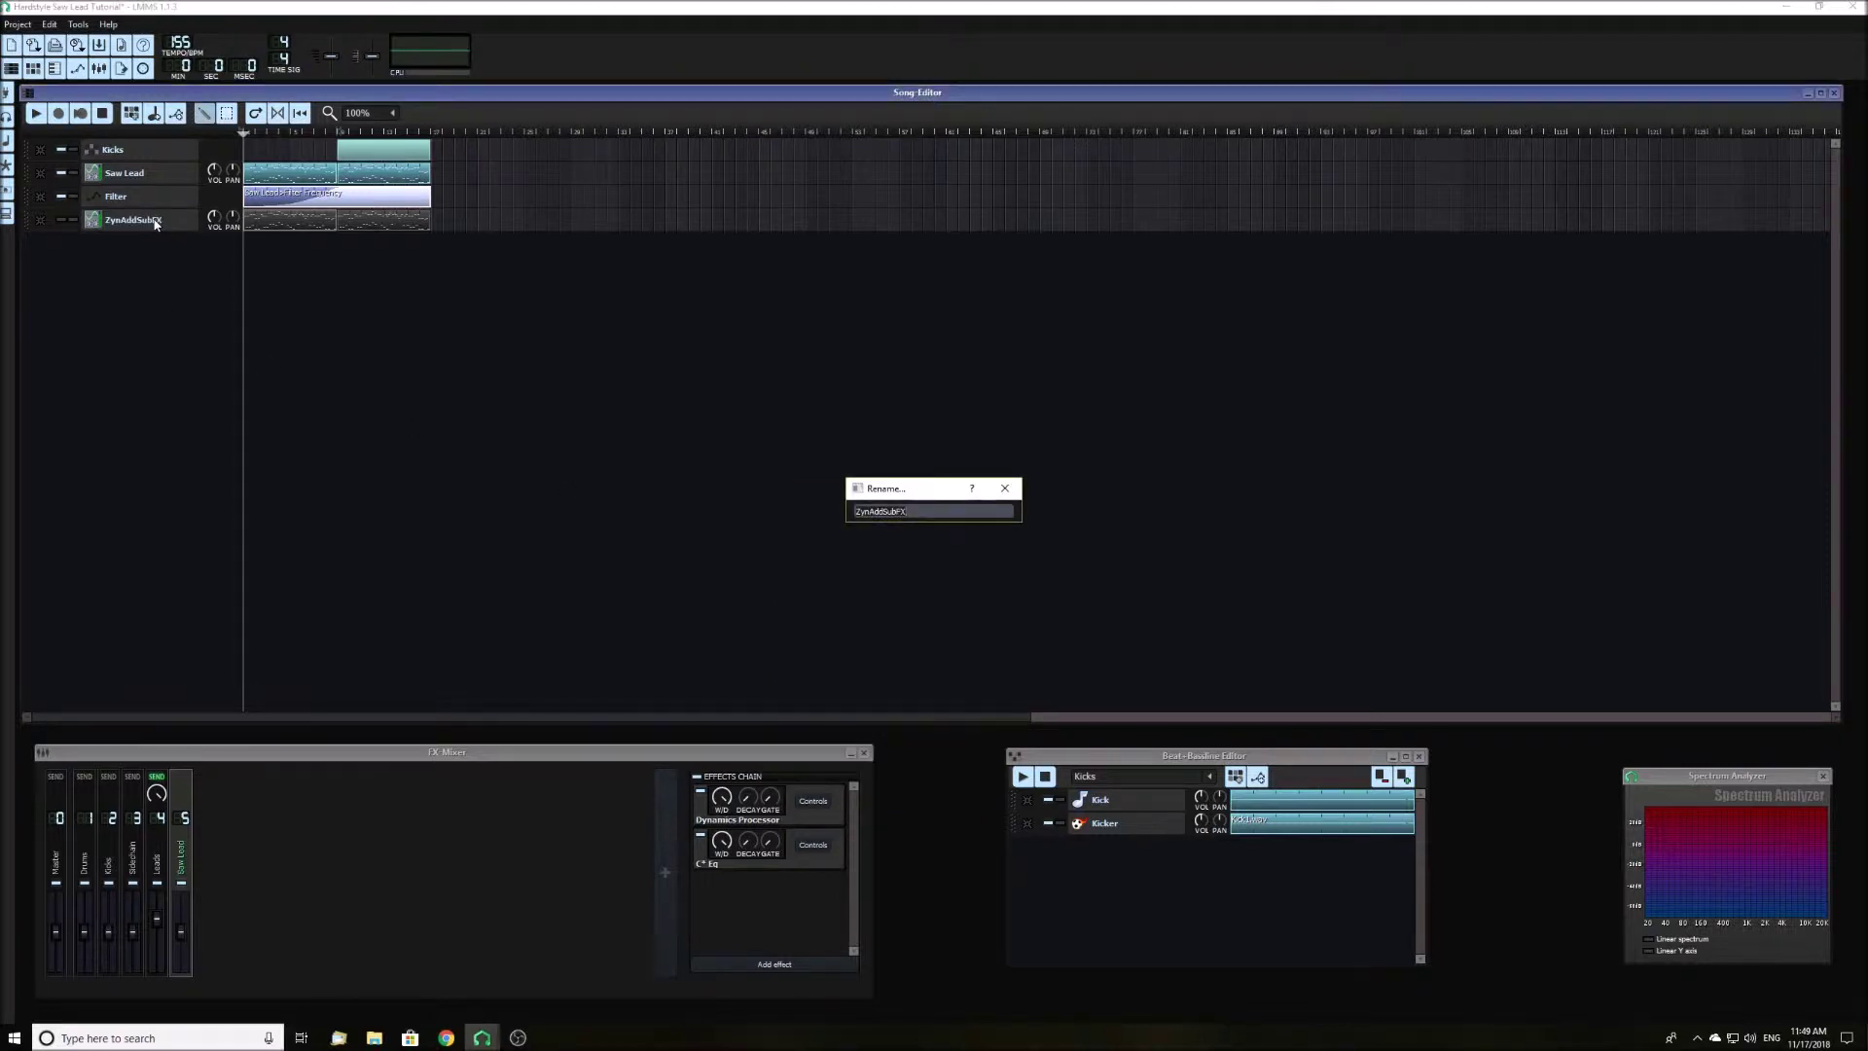
type("Saw Lead 2")
key("Return")
left_click(159, 223)
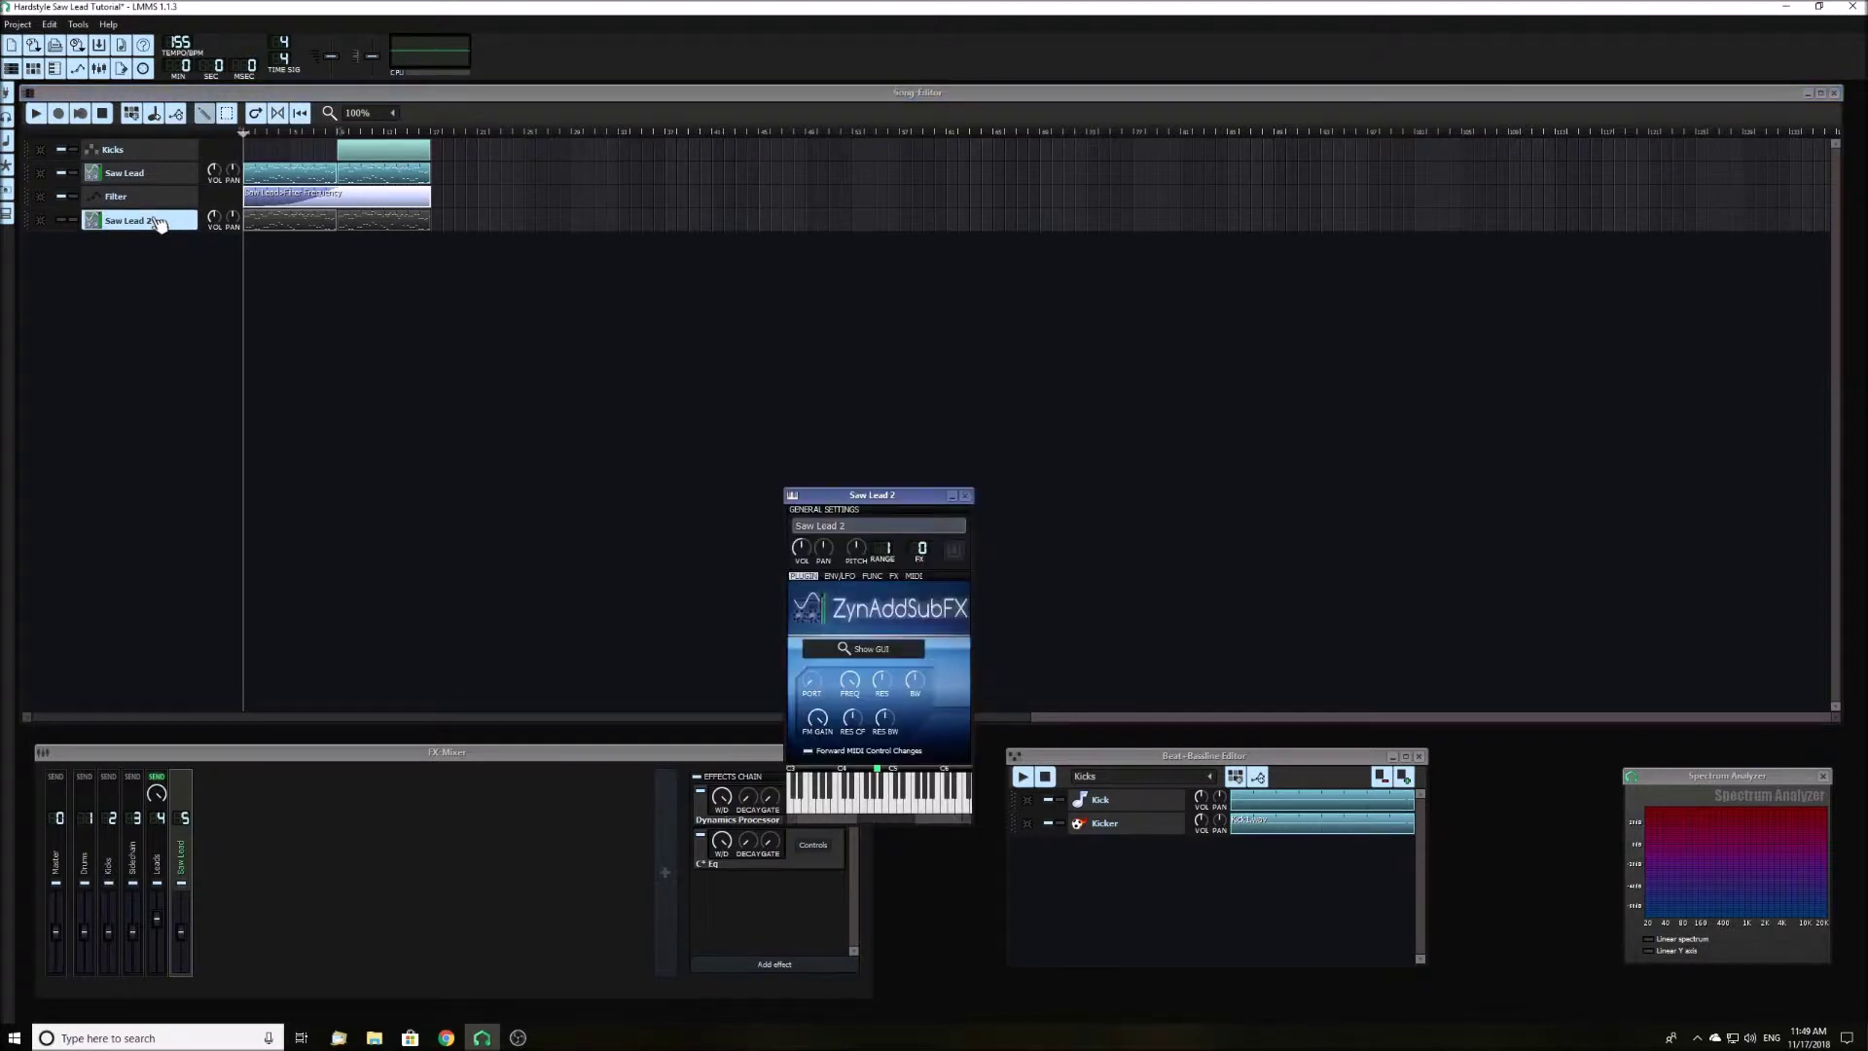
- Add a mixer channel named Saw Lead 2 and send its output to the Leads channel
left_click(668, 878)
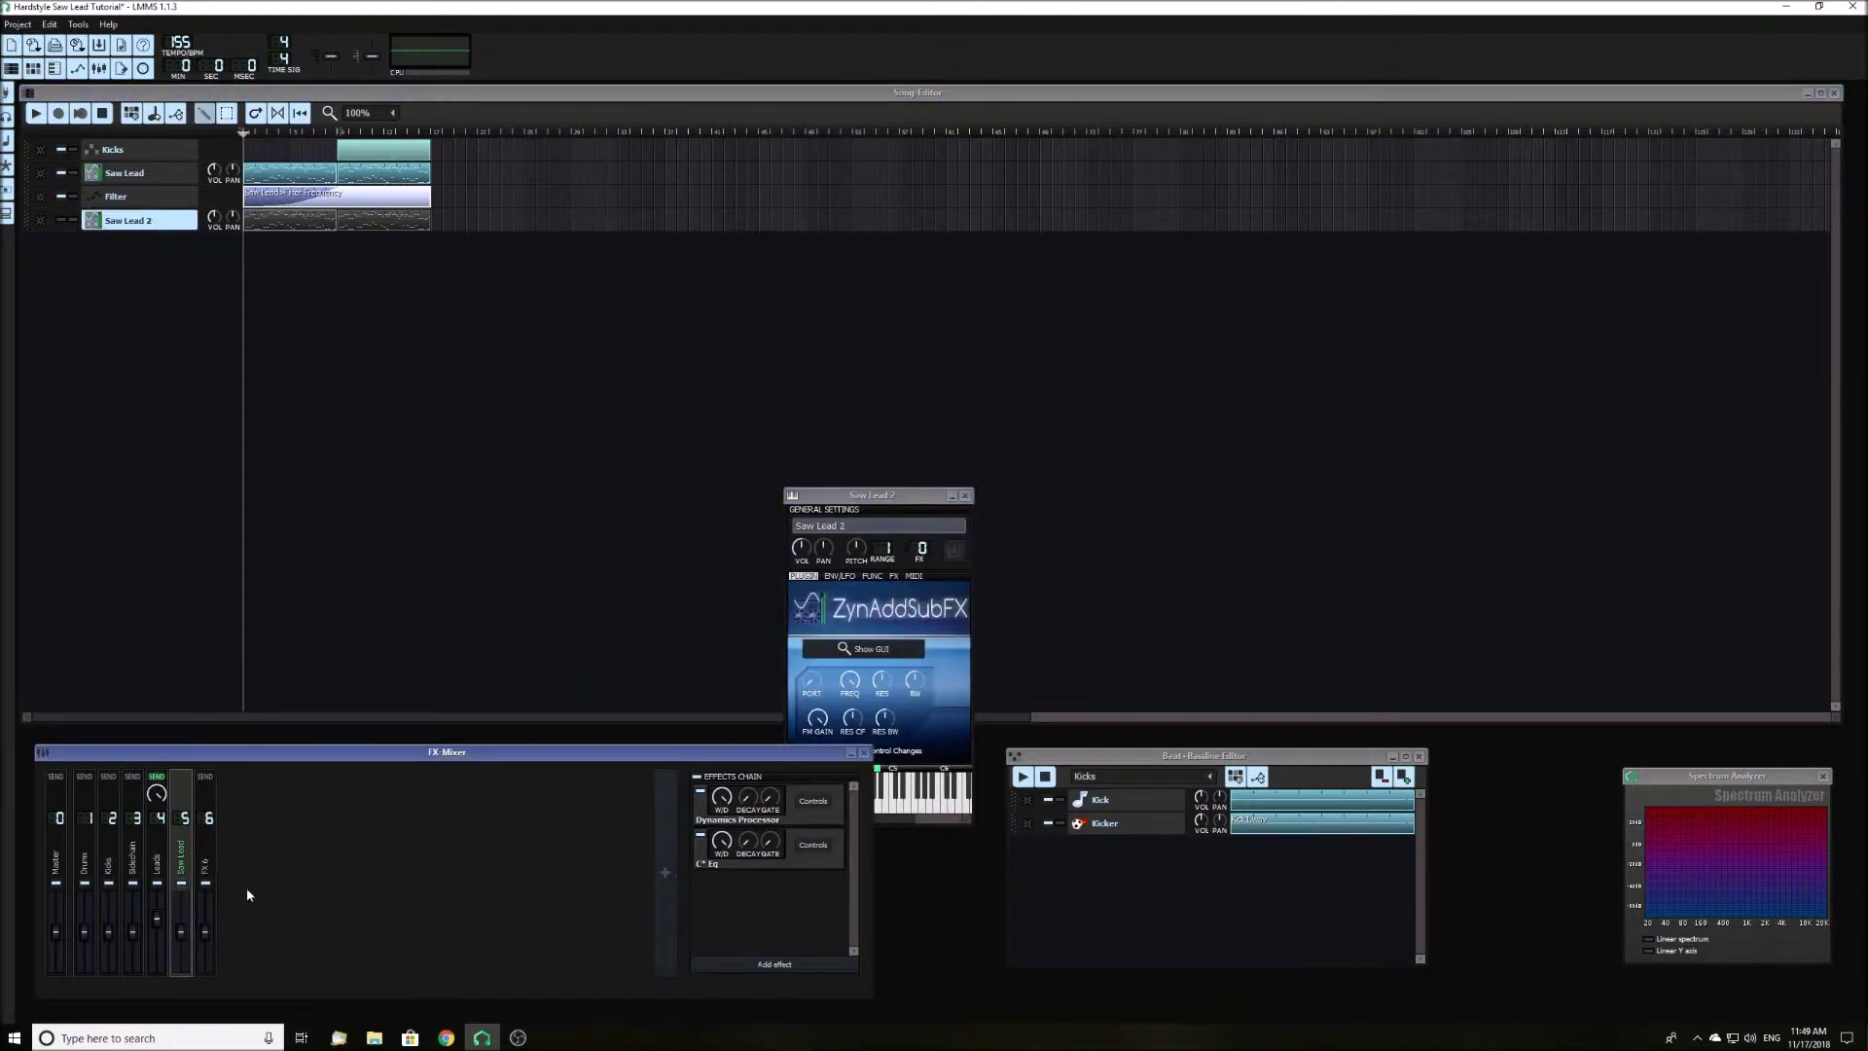
double_click(205, 871)
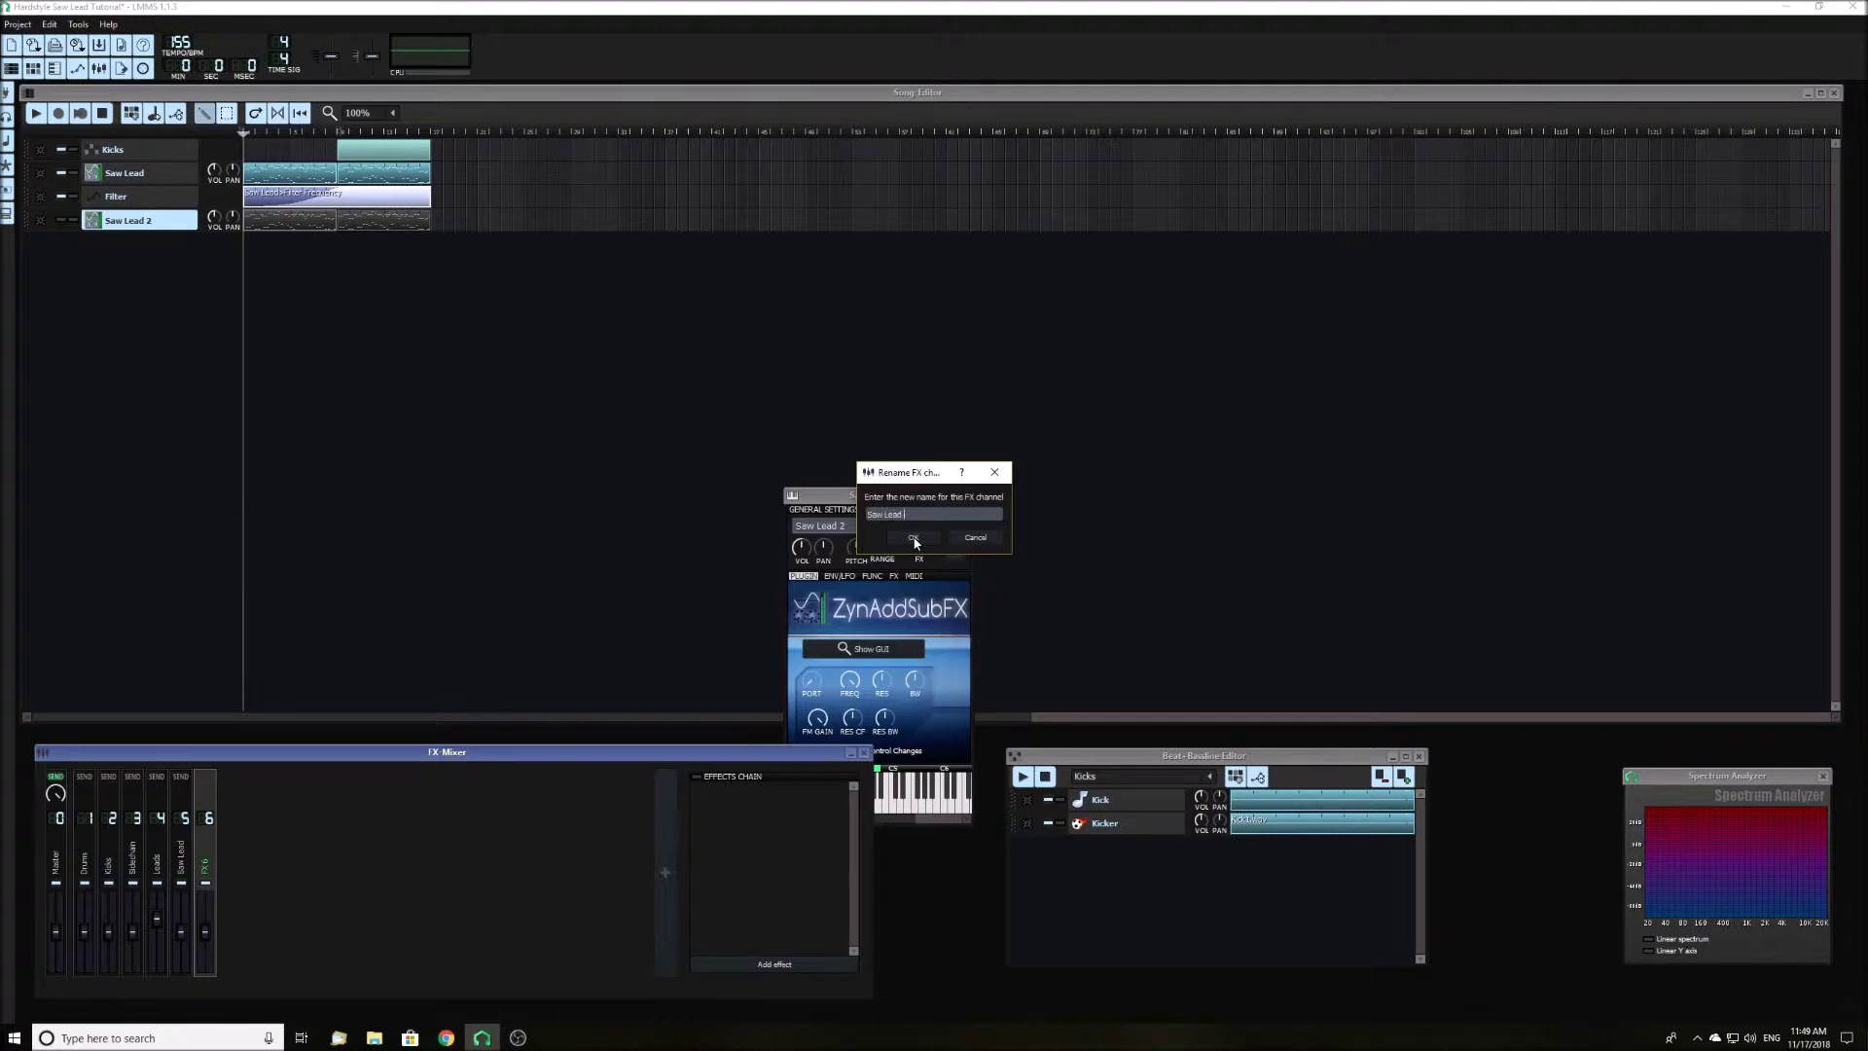
left_click(915, 540)
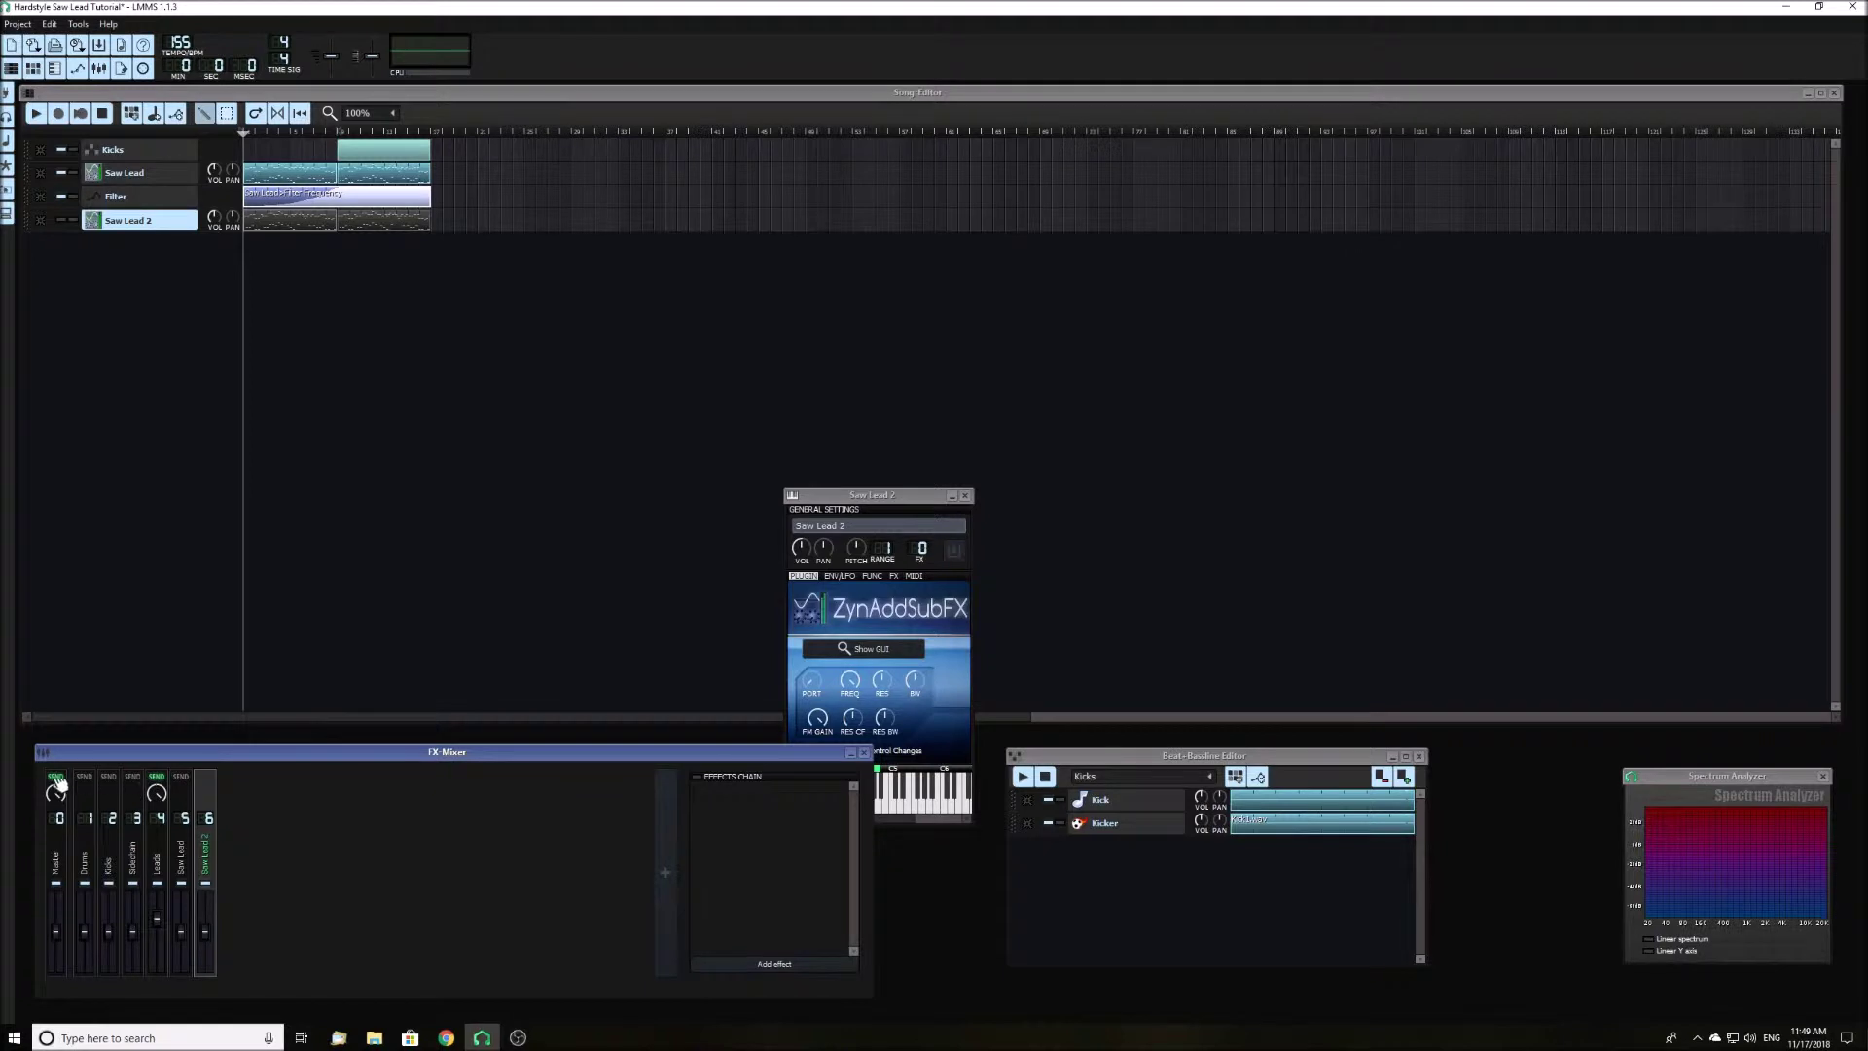
- Check the send routing of the Leads, Sidechain and Master channels, and assign the Saw Lead 2 instrument to mixer channel 6
left_click(161, 866)
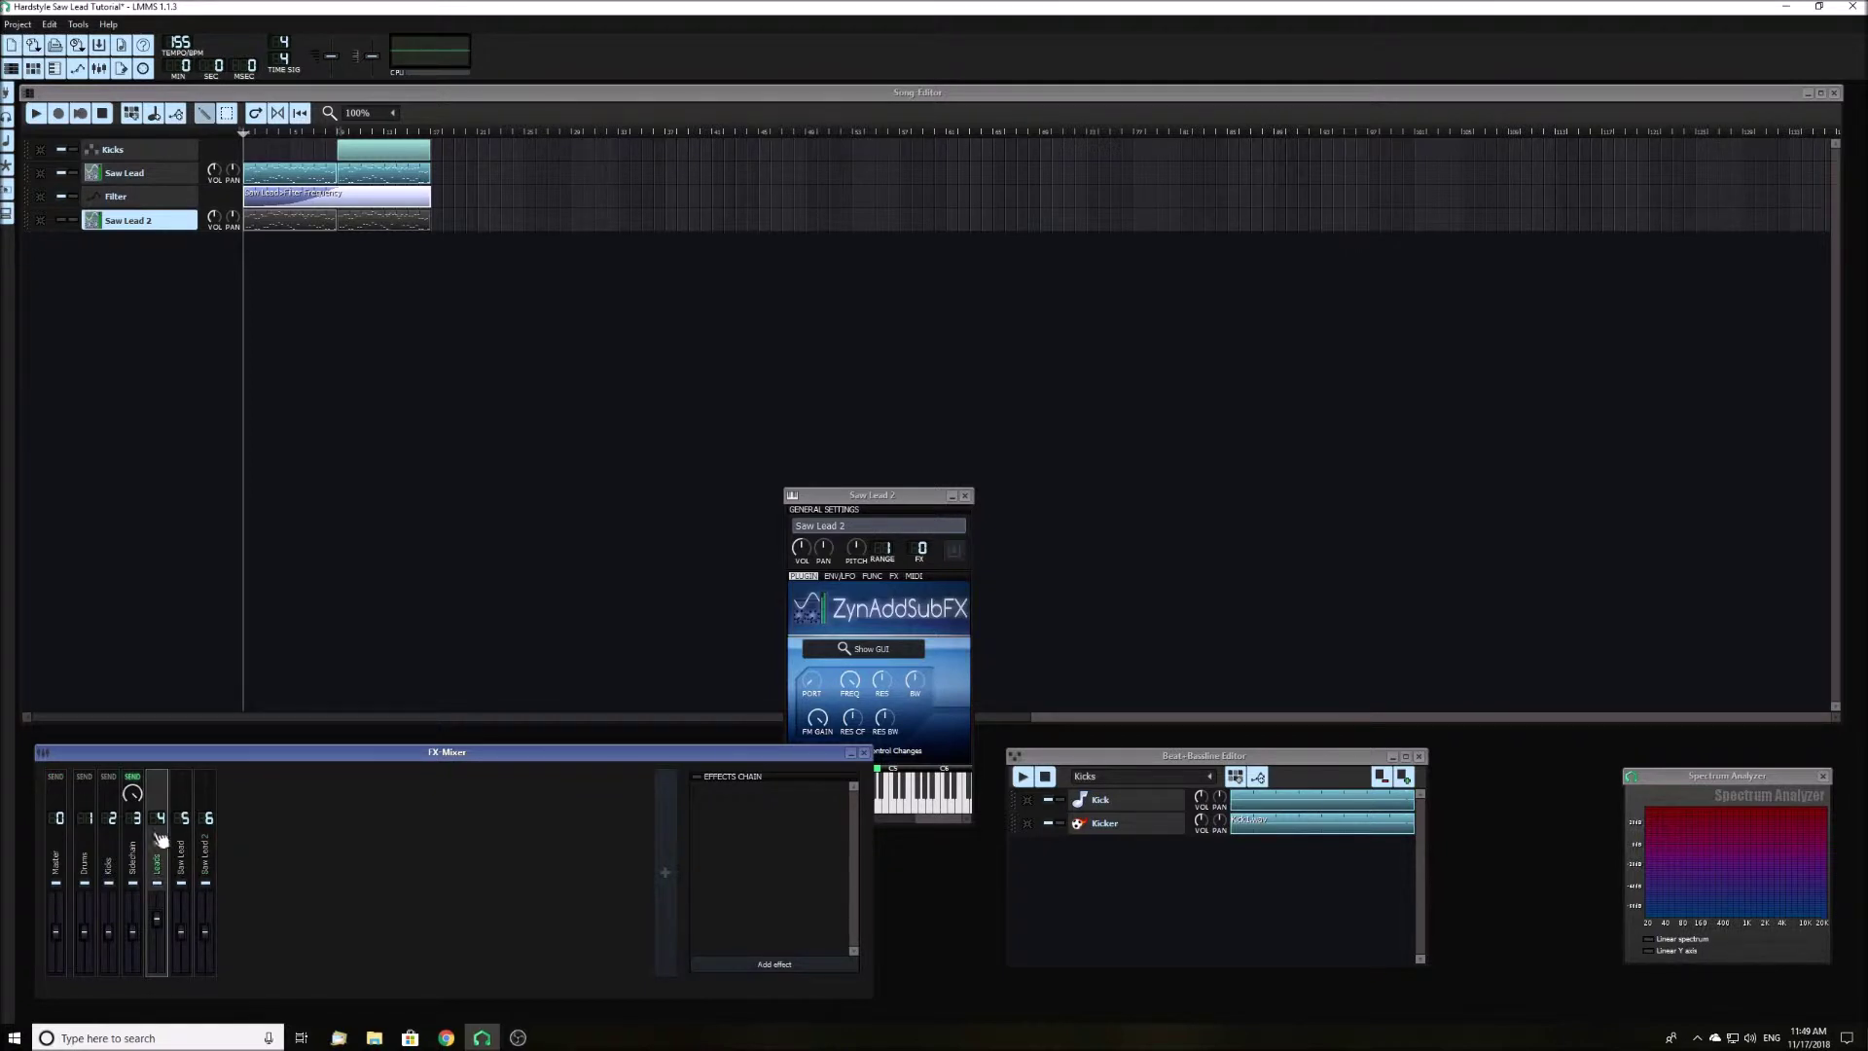
left_click(137, 859)
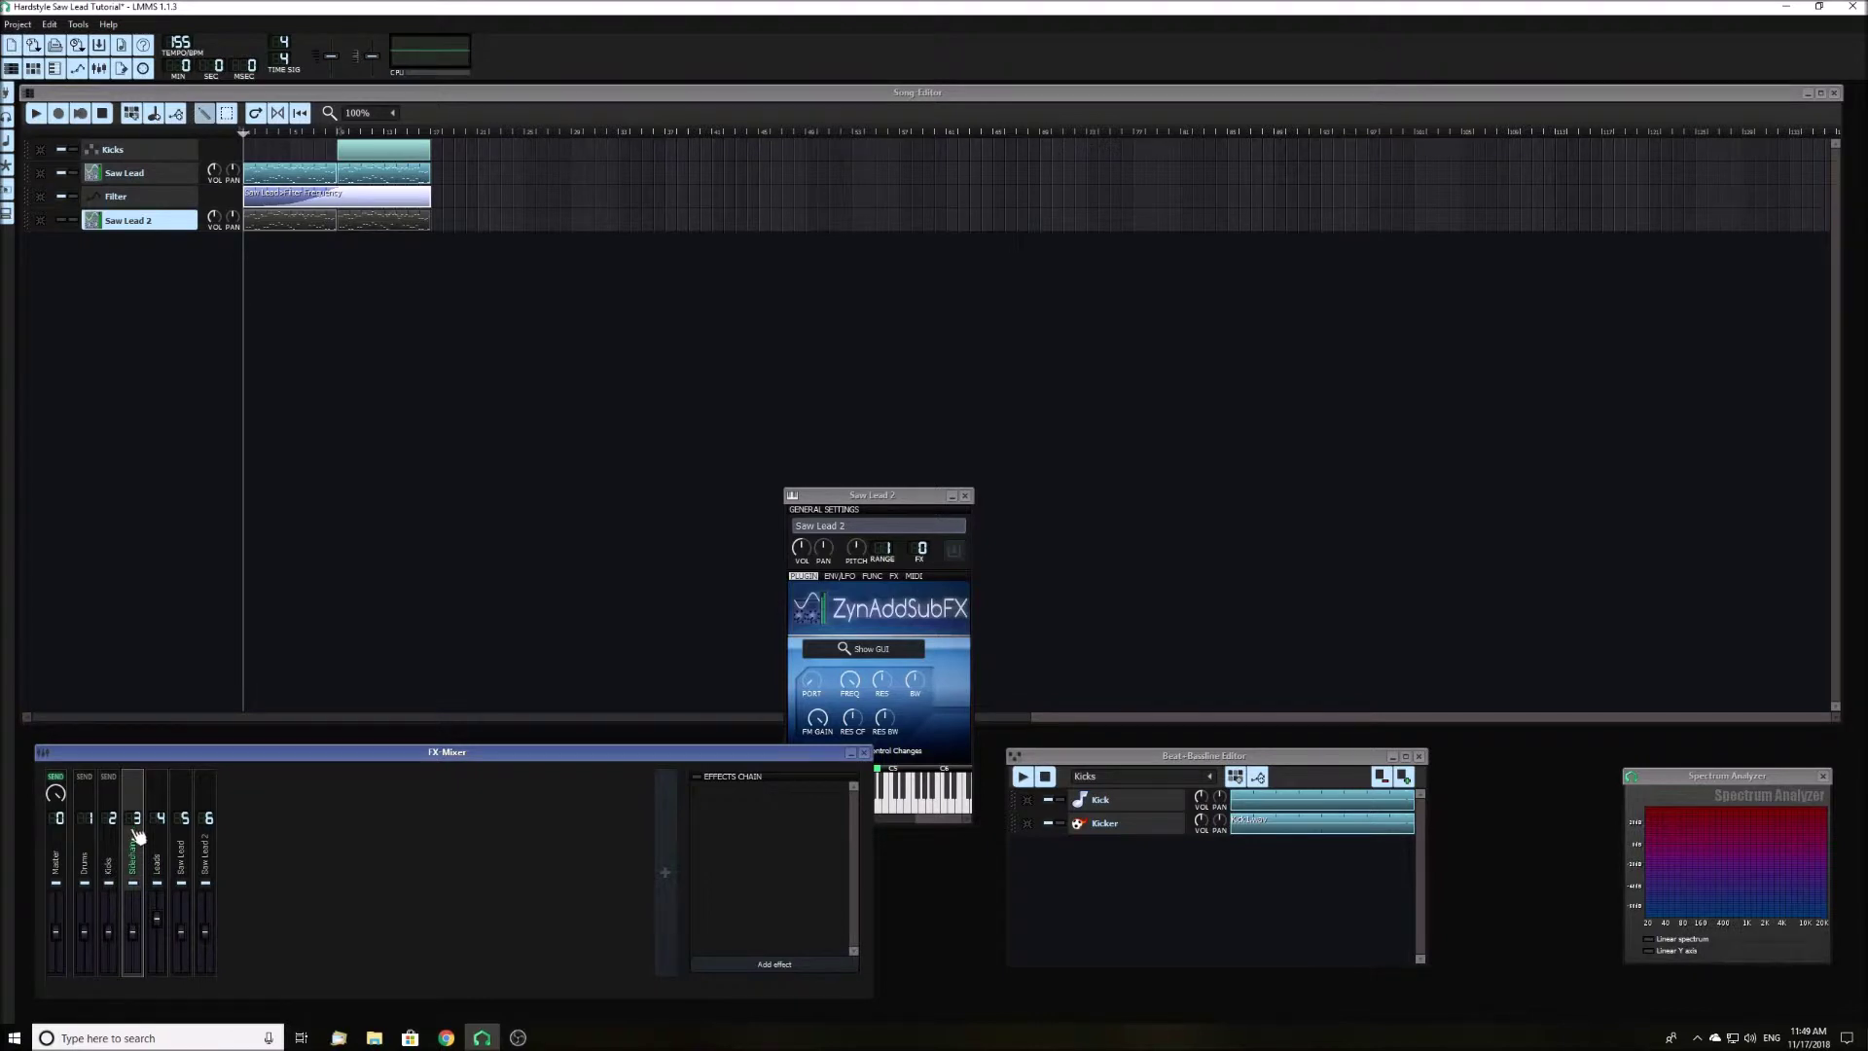
left_click(58, 868)
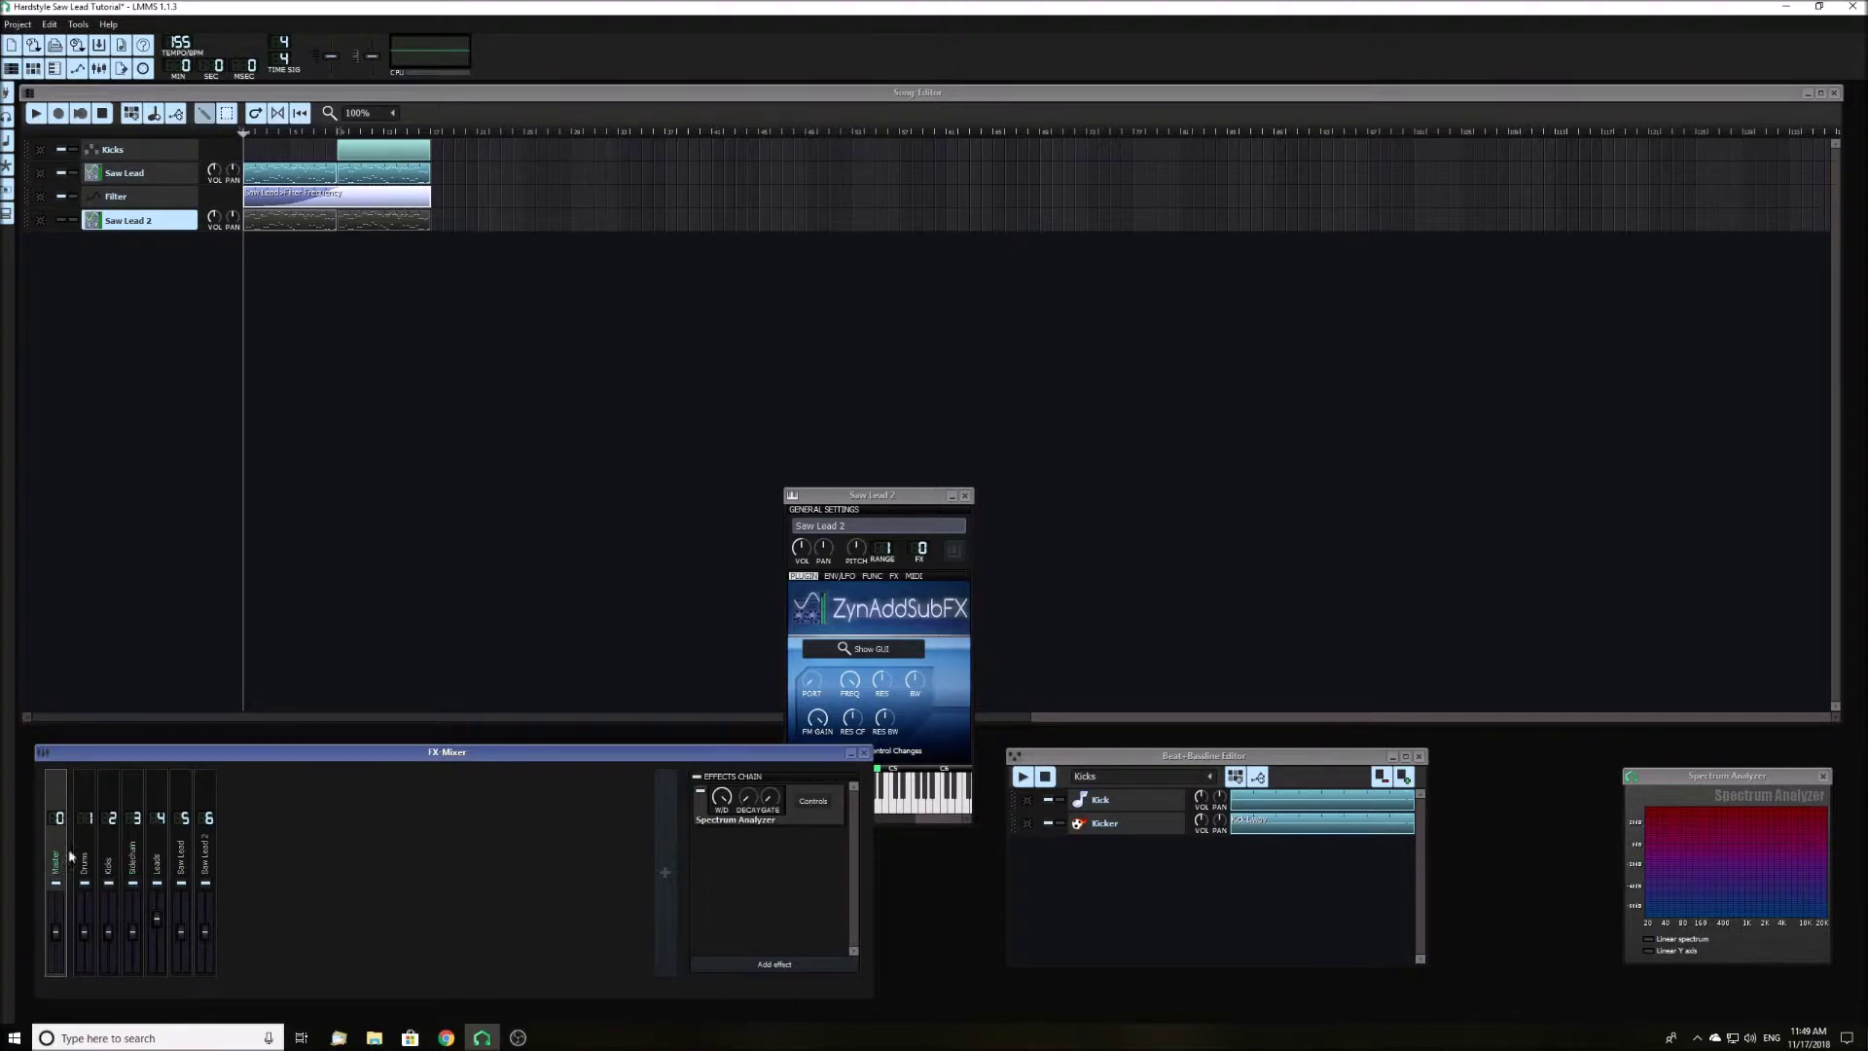
left_click(906, 500)
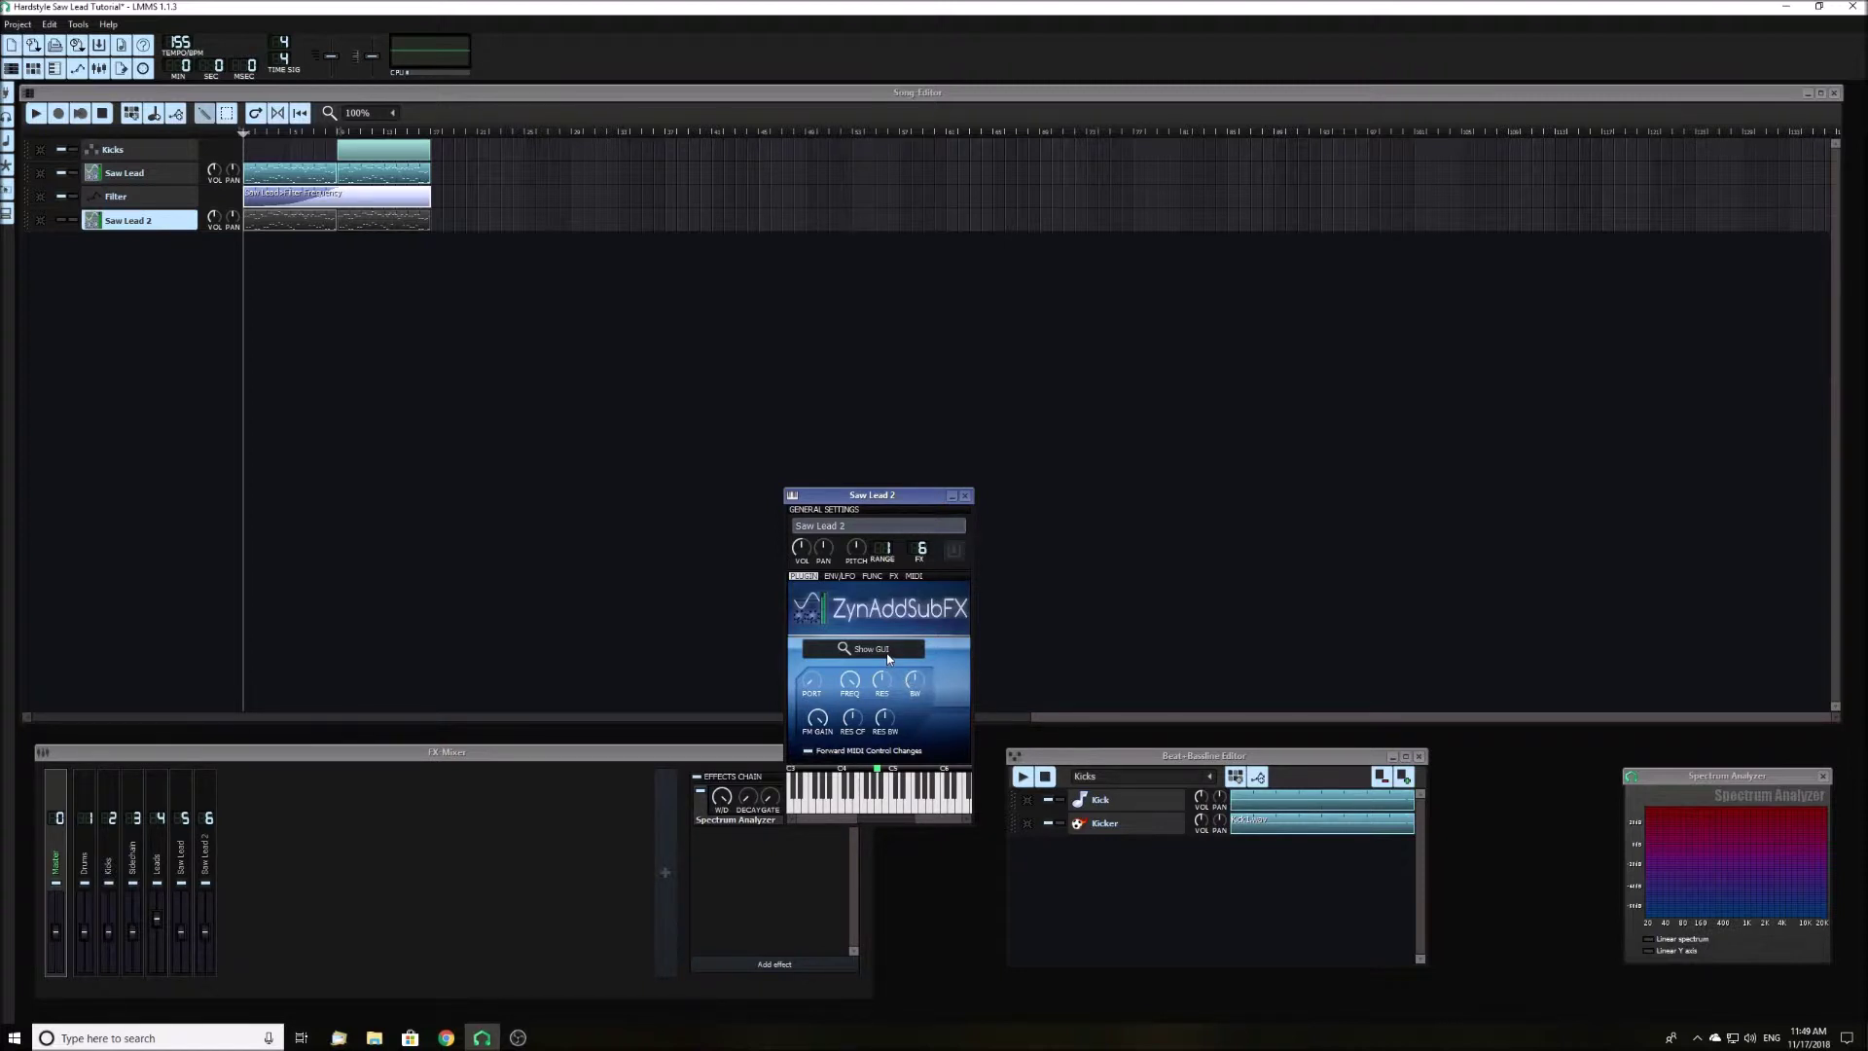
- Solo the Saw Lead 2 track and play its first pattern in the piano roll
left_click(74, 220)
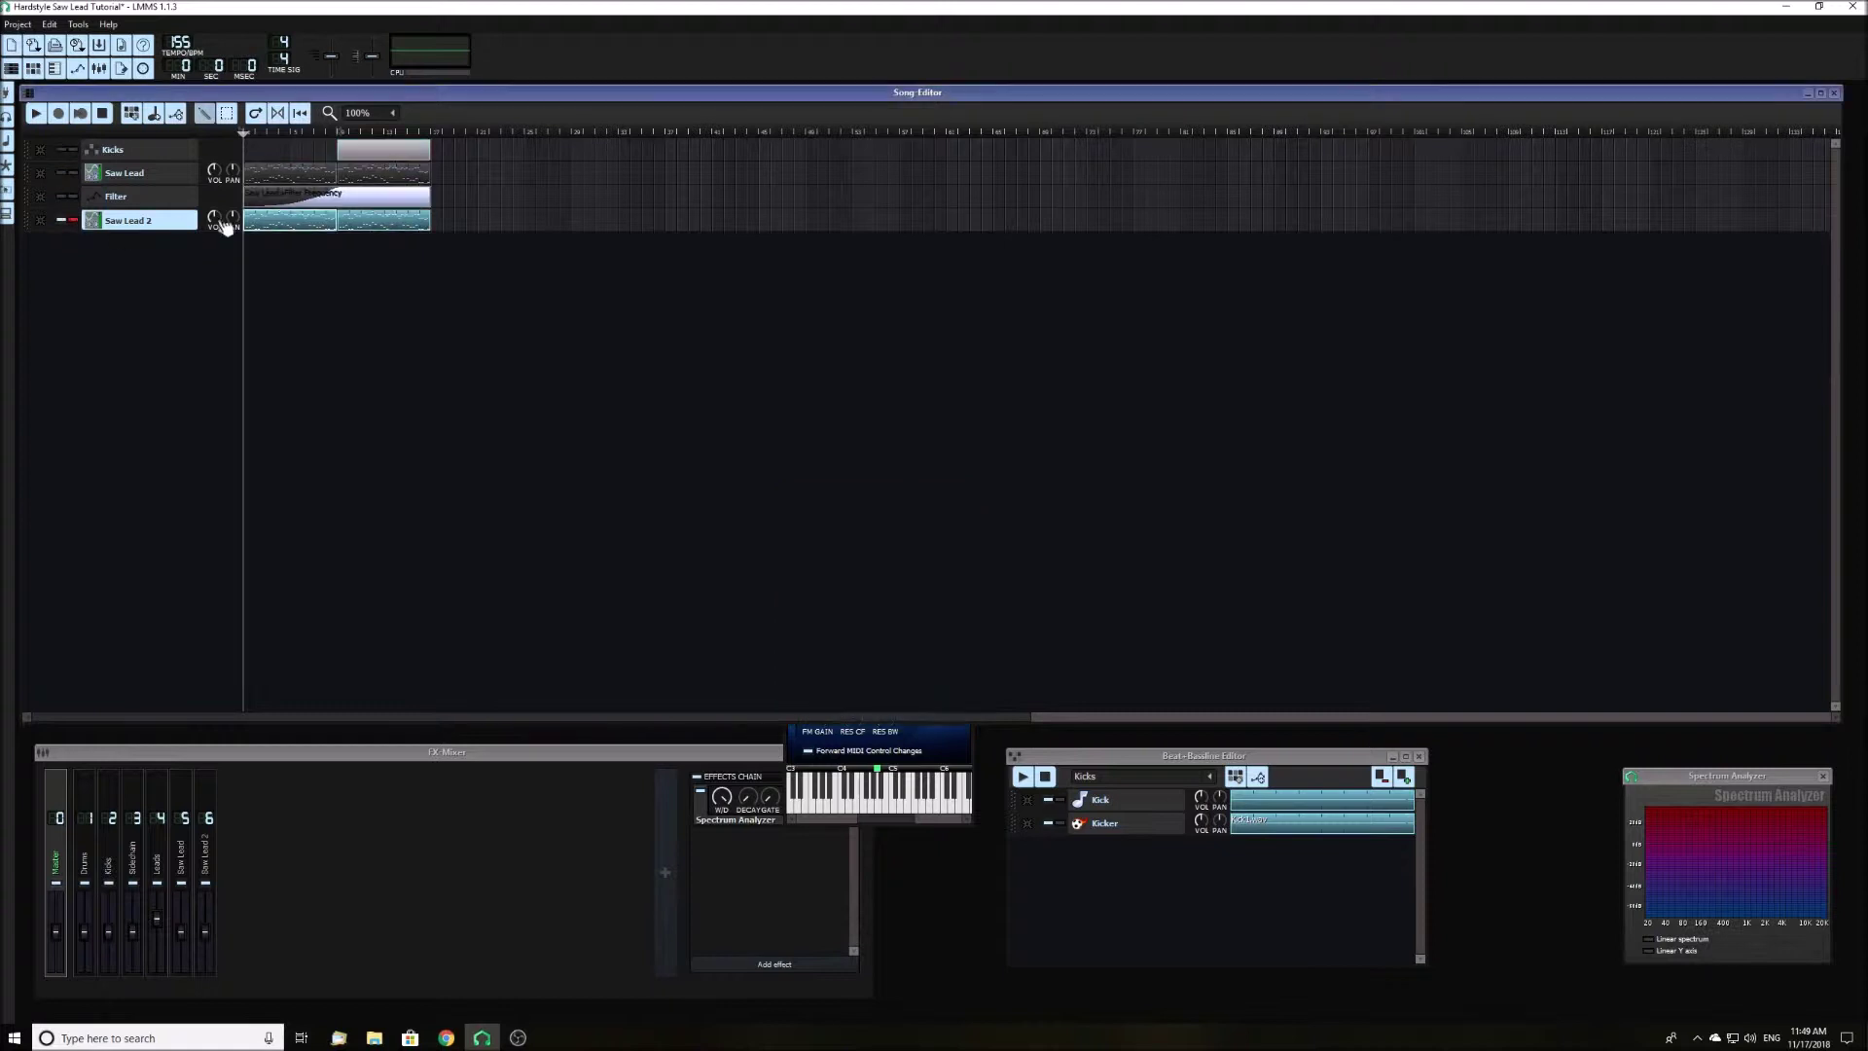
double_click(271, 224)
key("space")
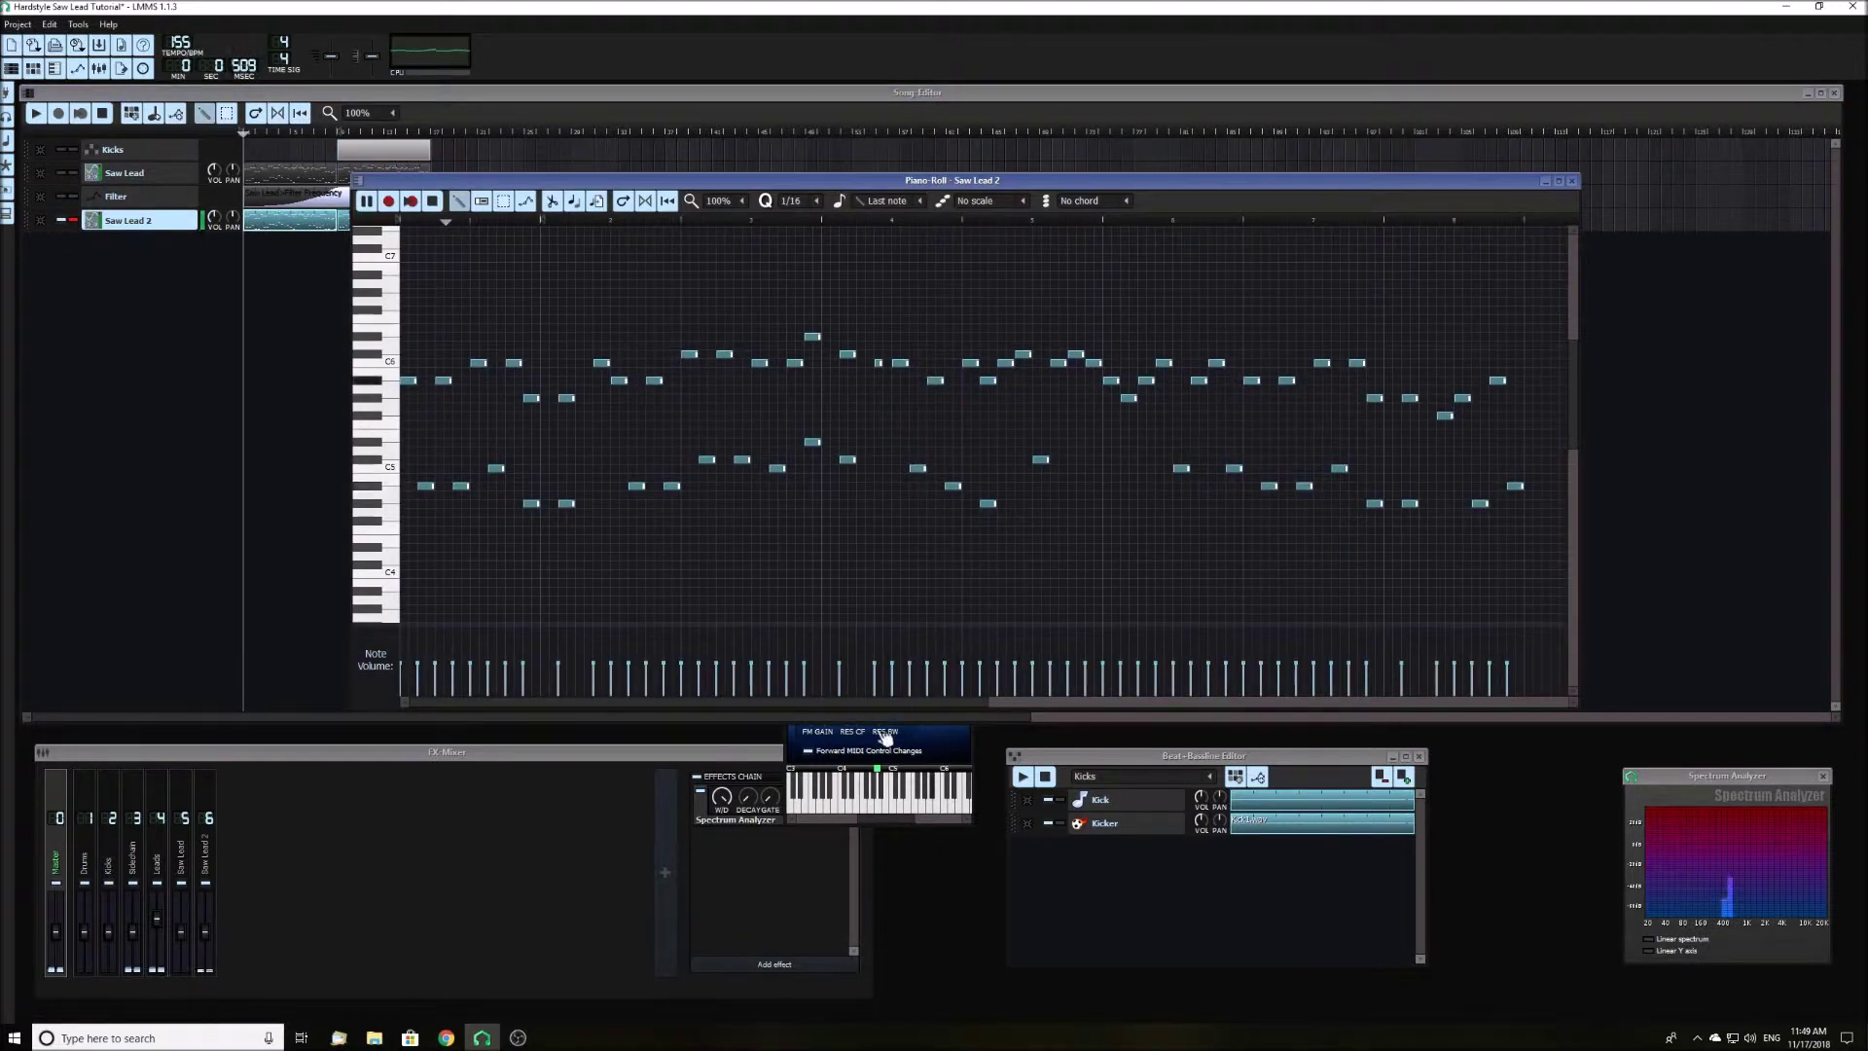
- Open the ADsynth global parameters of the Saw Lead 2 instrument in the ZynAddSubFX interface
left_click(931, 745)
left_click(871, 649)
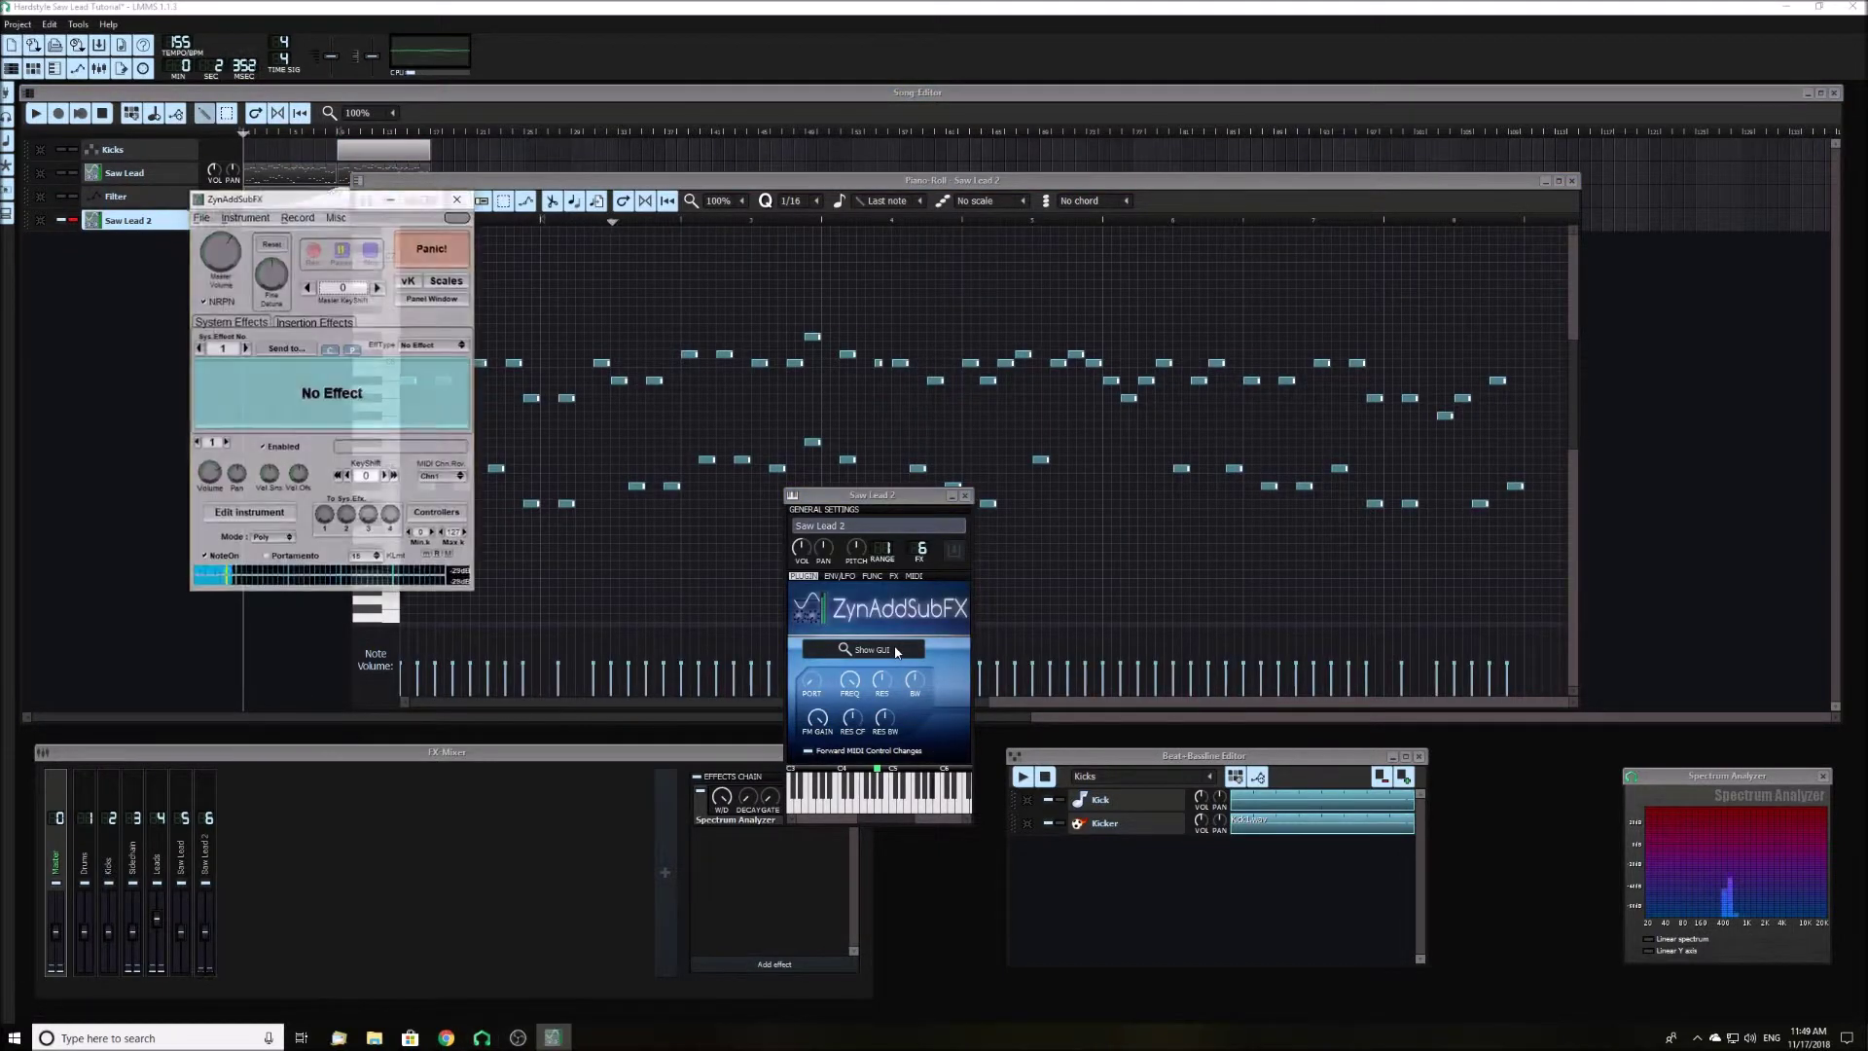
mouse_move(227, 255)
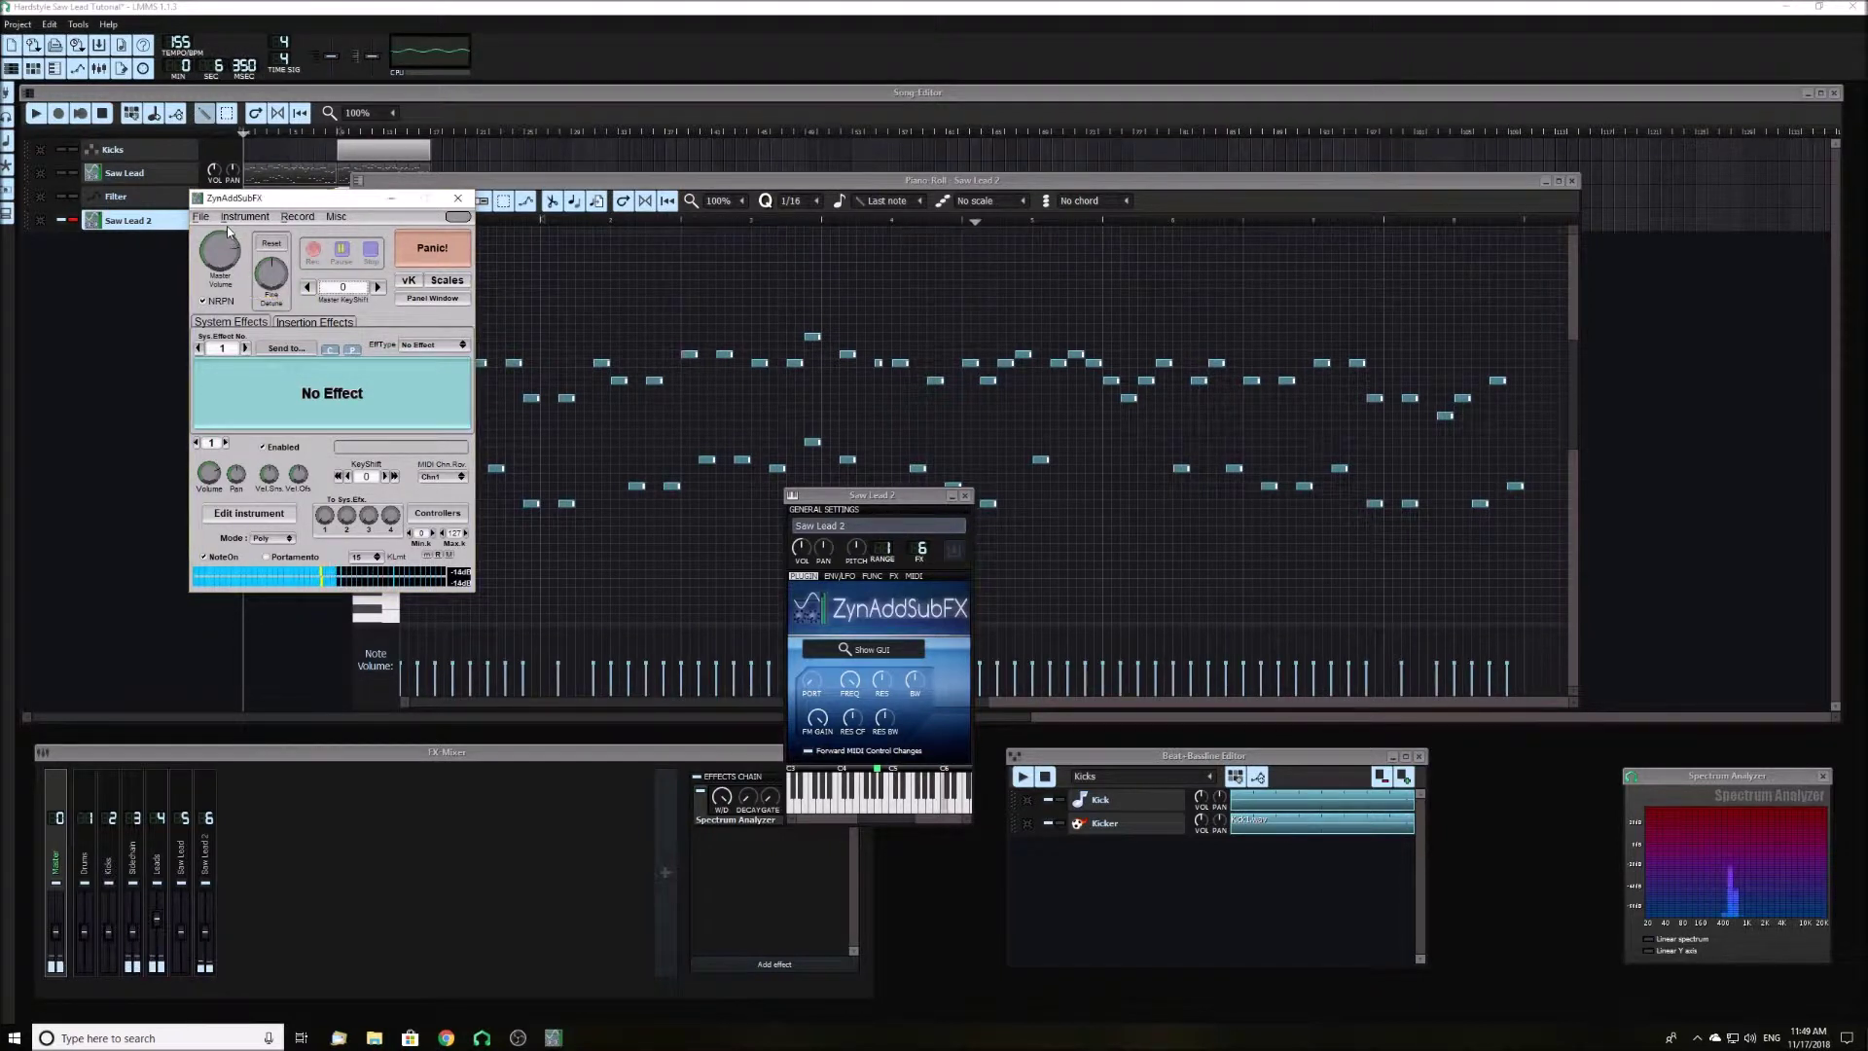
left_click(249, 513)
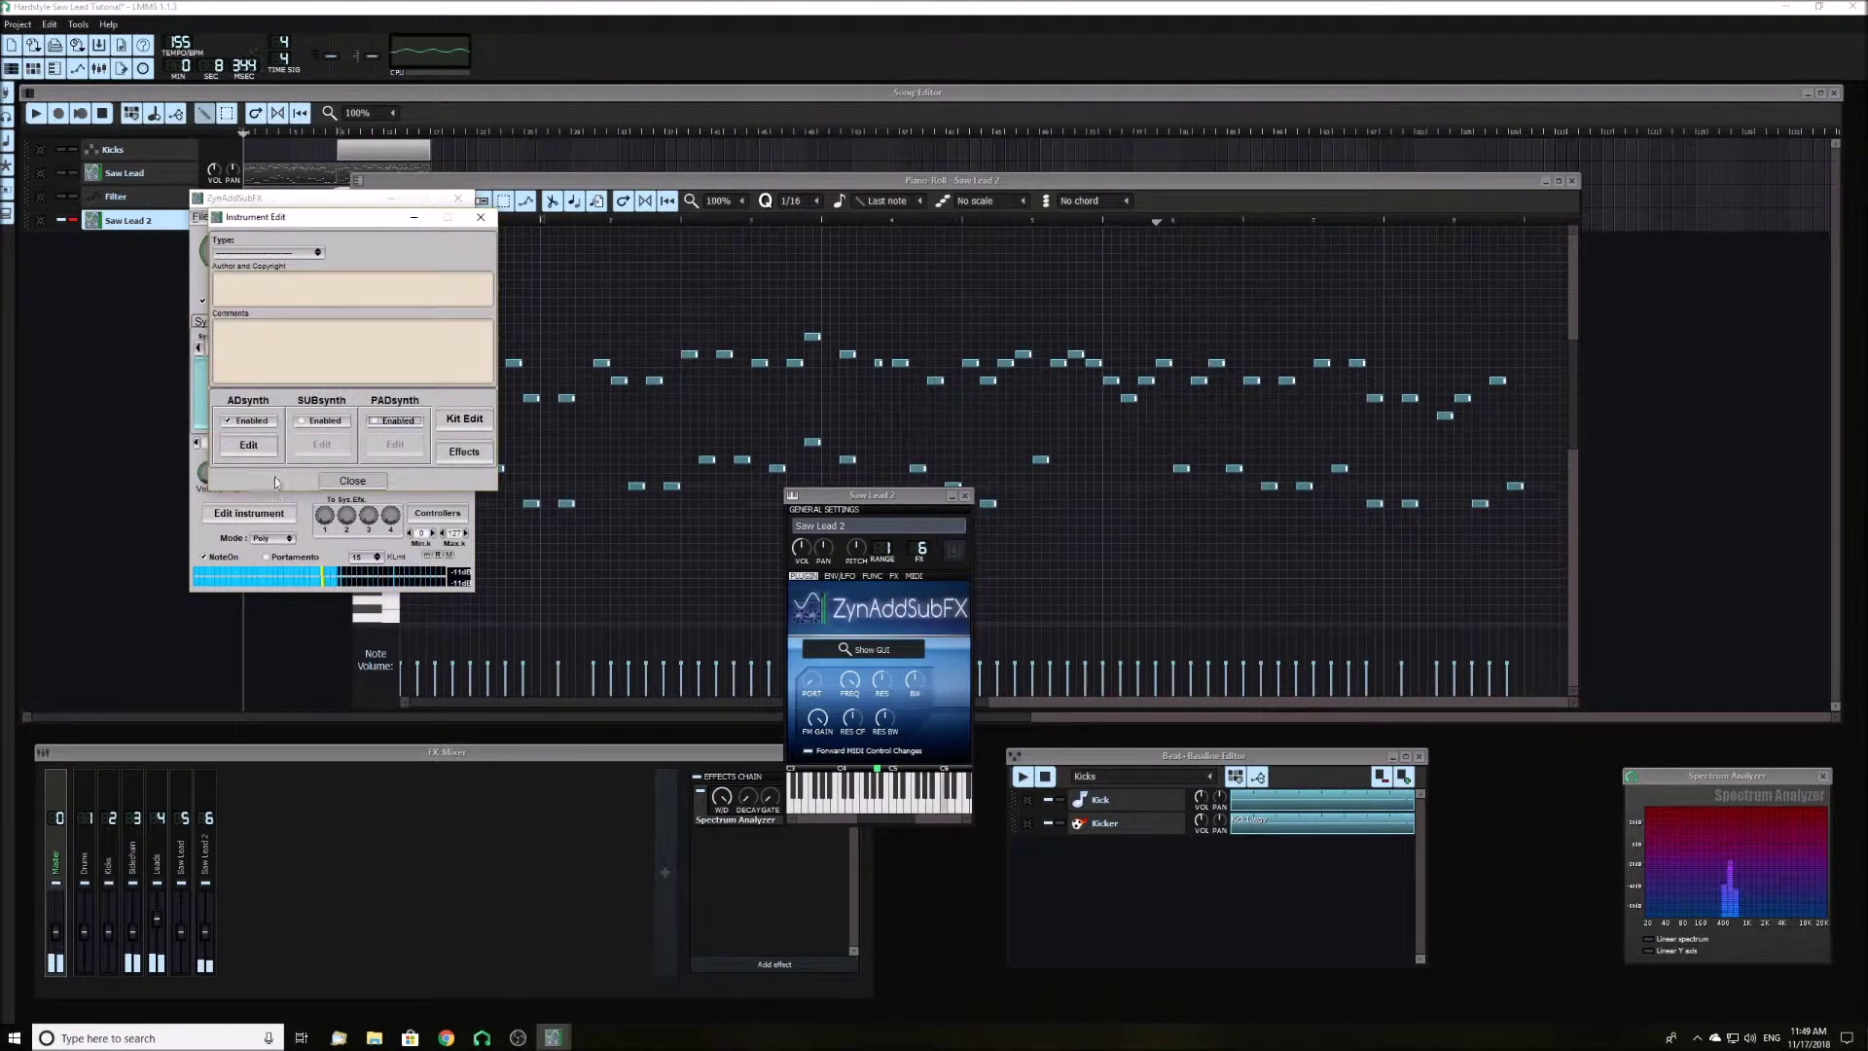
left_click(263, 448)
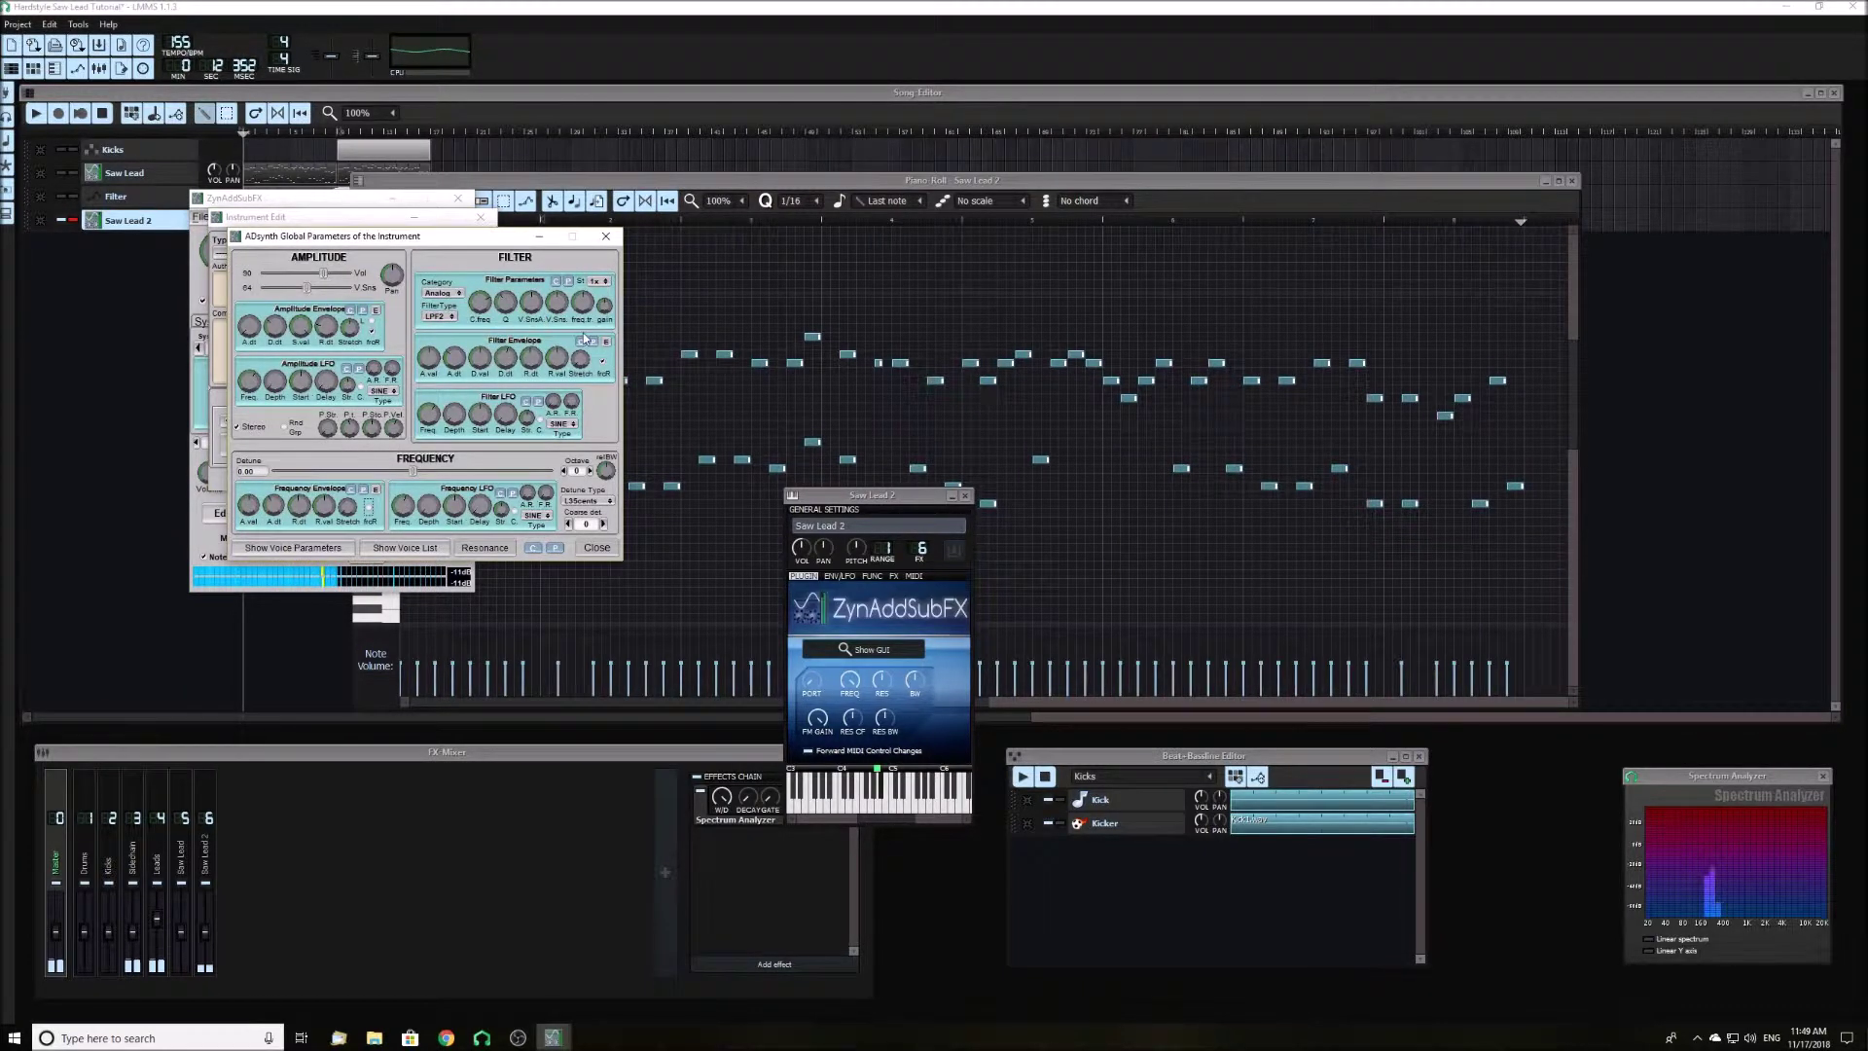
- Set the global filter envelope to FreeMode, raise its first point to the maximum and move the second point earlier for a quick drop
left_click(607, 344)
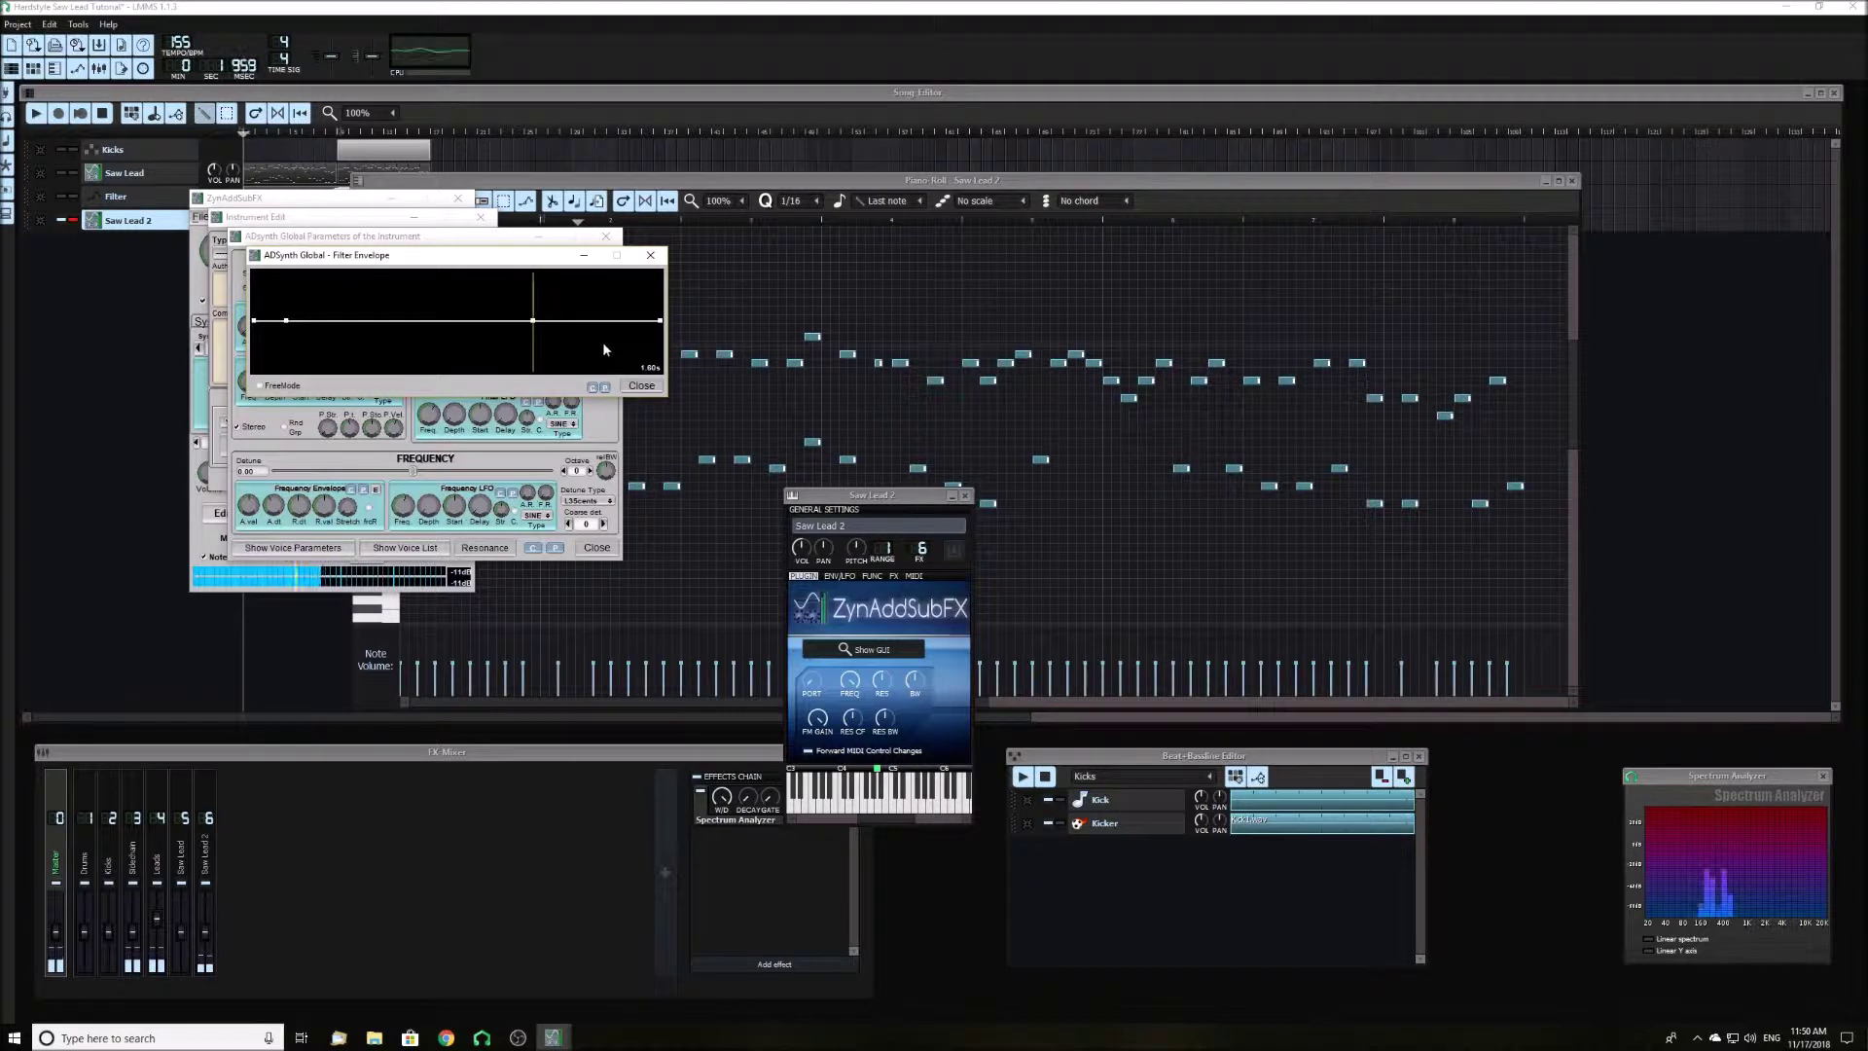
left_click(260, 385)
left_click_drag(255, 321, 251, 241)
left_click_drag(287, 324, 251, 325)
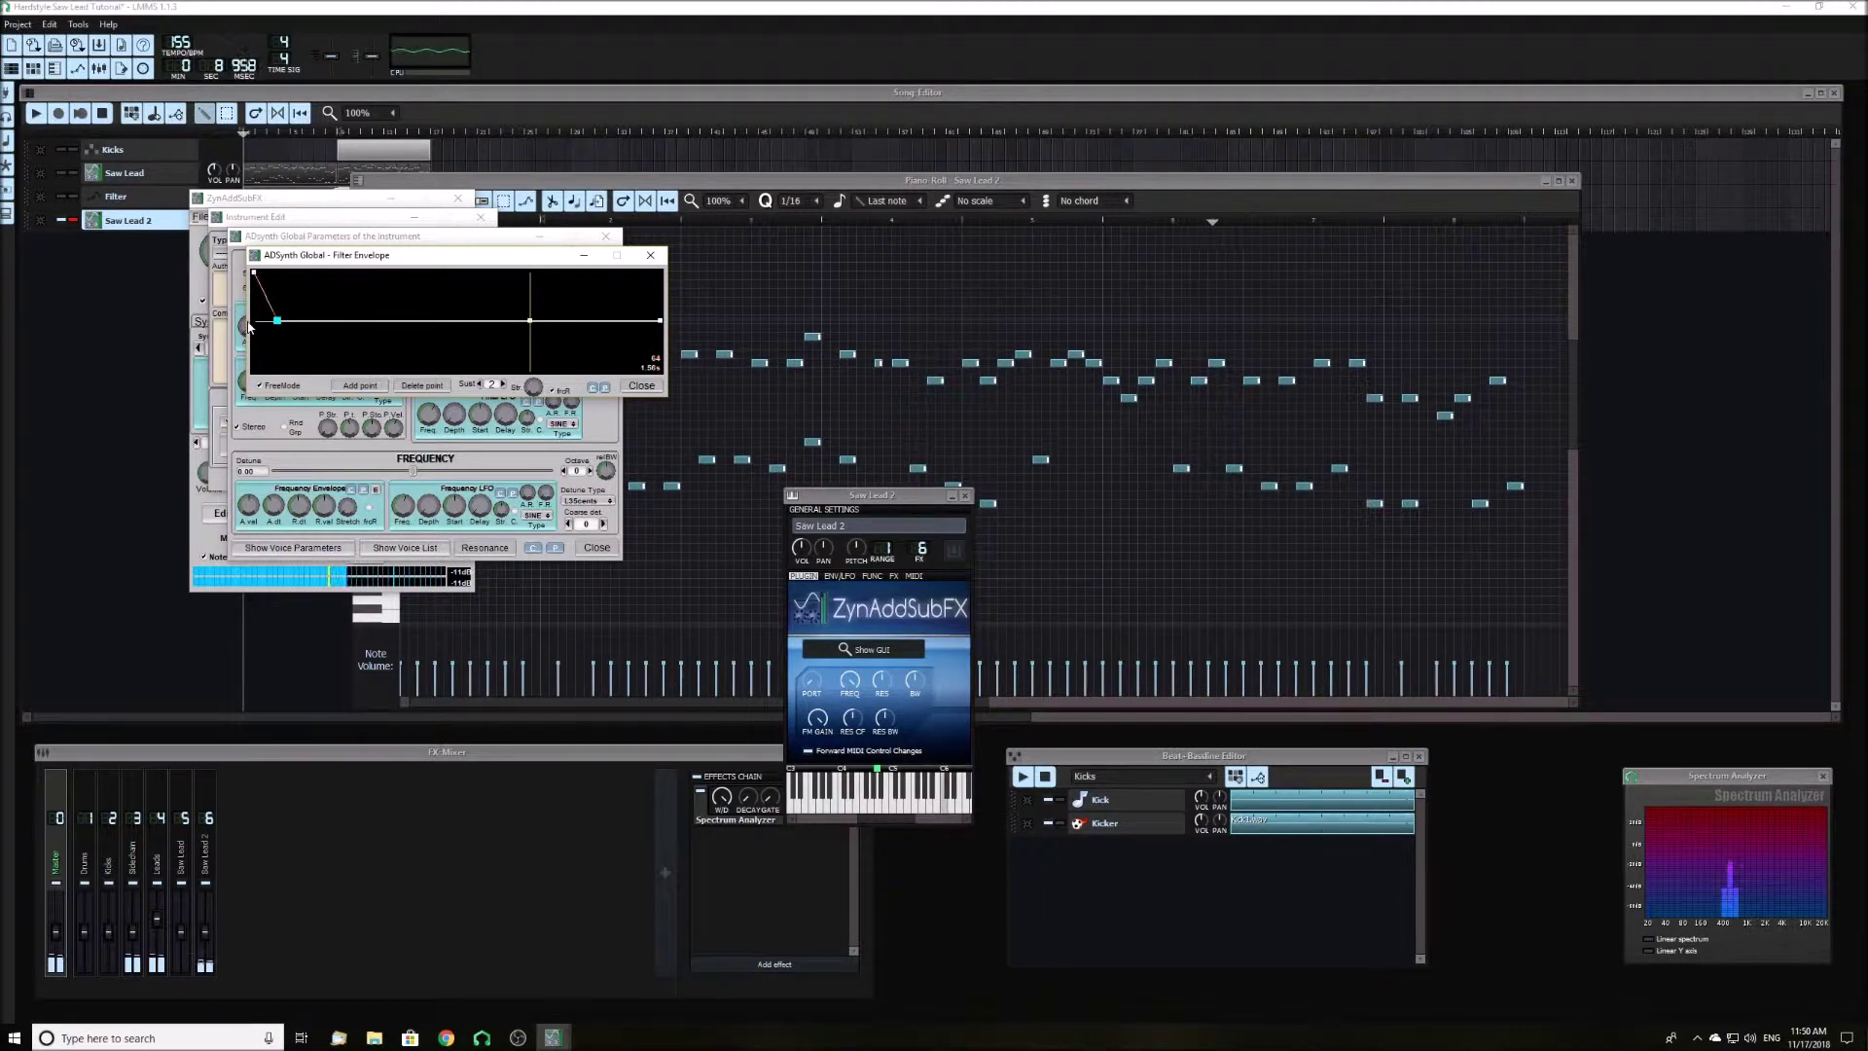
left_click(641, 387)
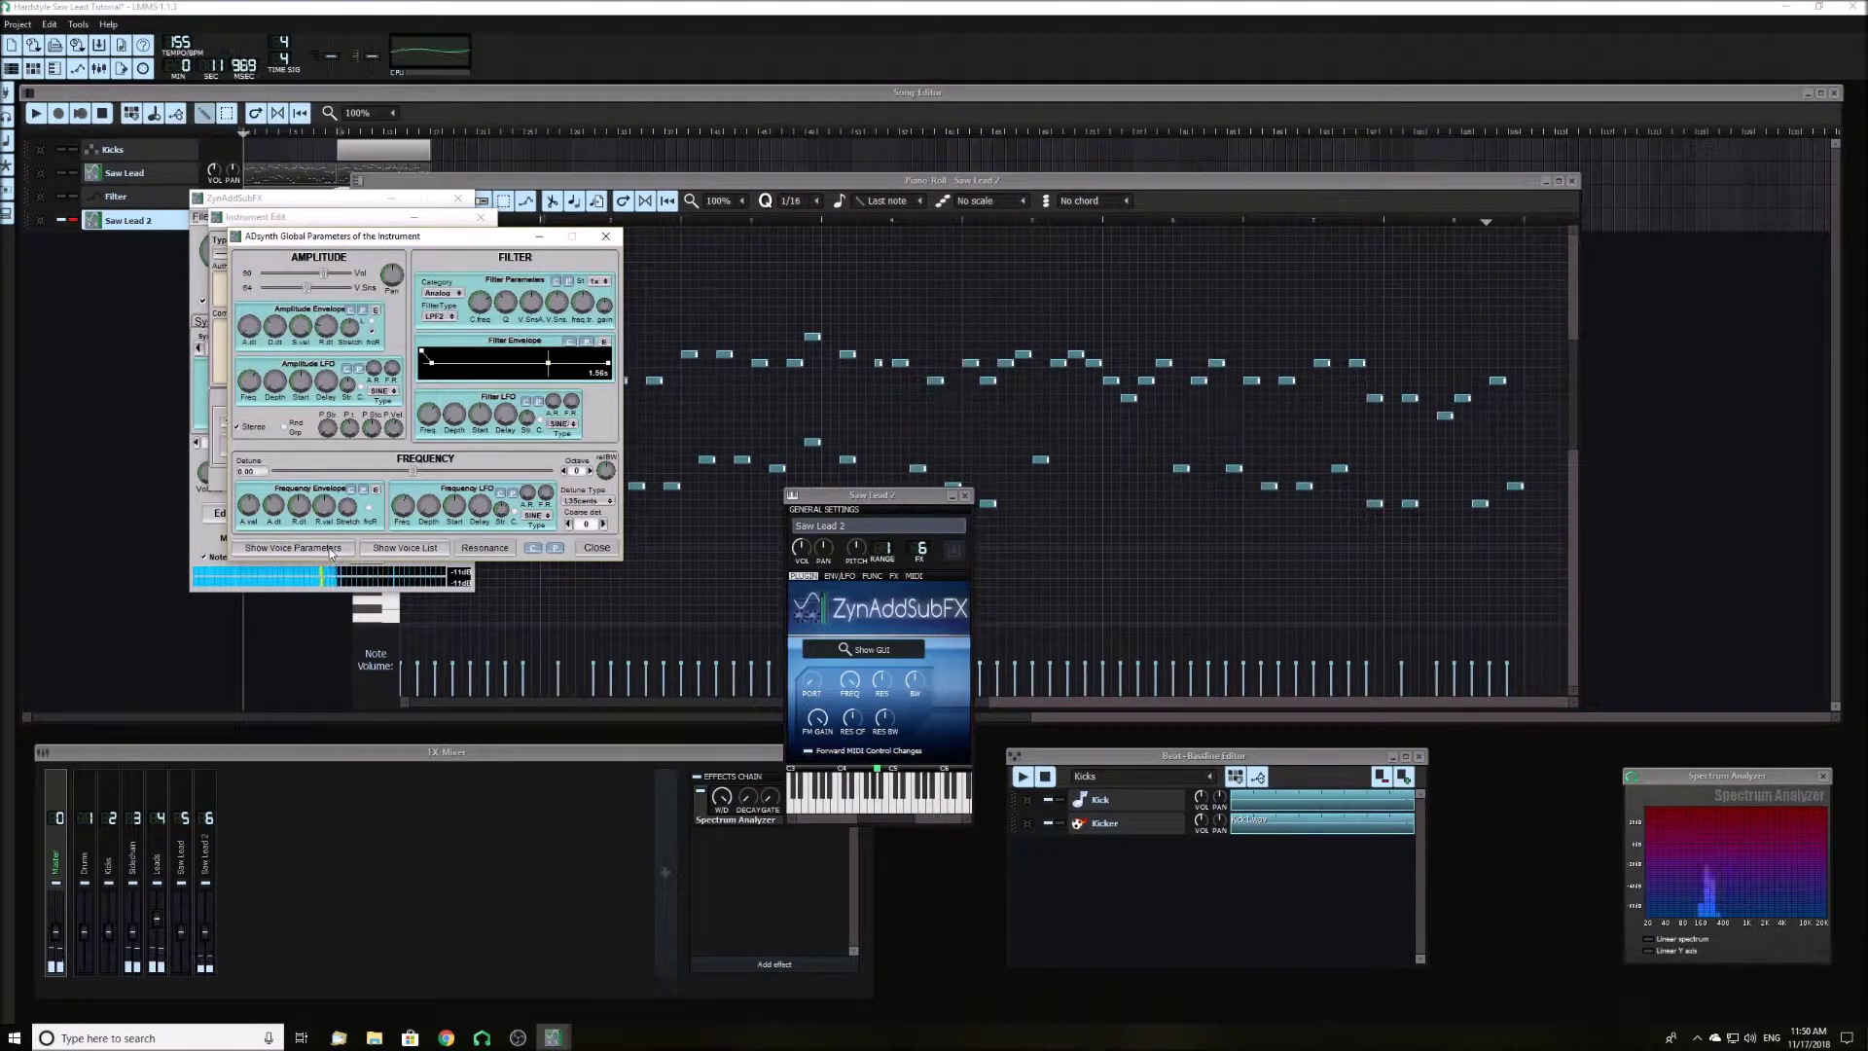
- Shape voice 1's oscillator with the Power base function and raise the lowest harmonics after the first in a descending slope
left_click(331, 549)
left_click(163, 395)
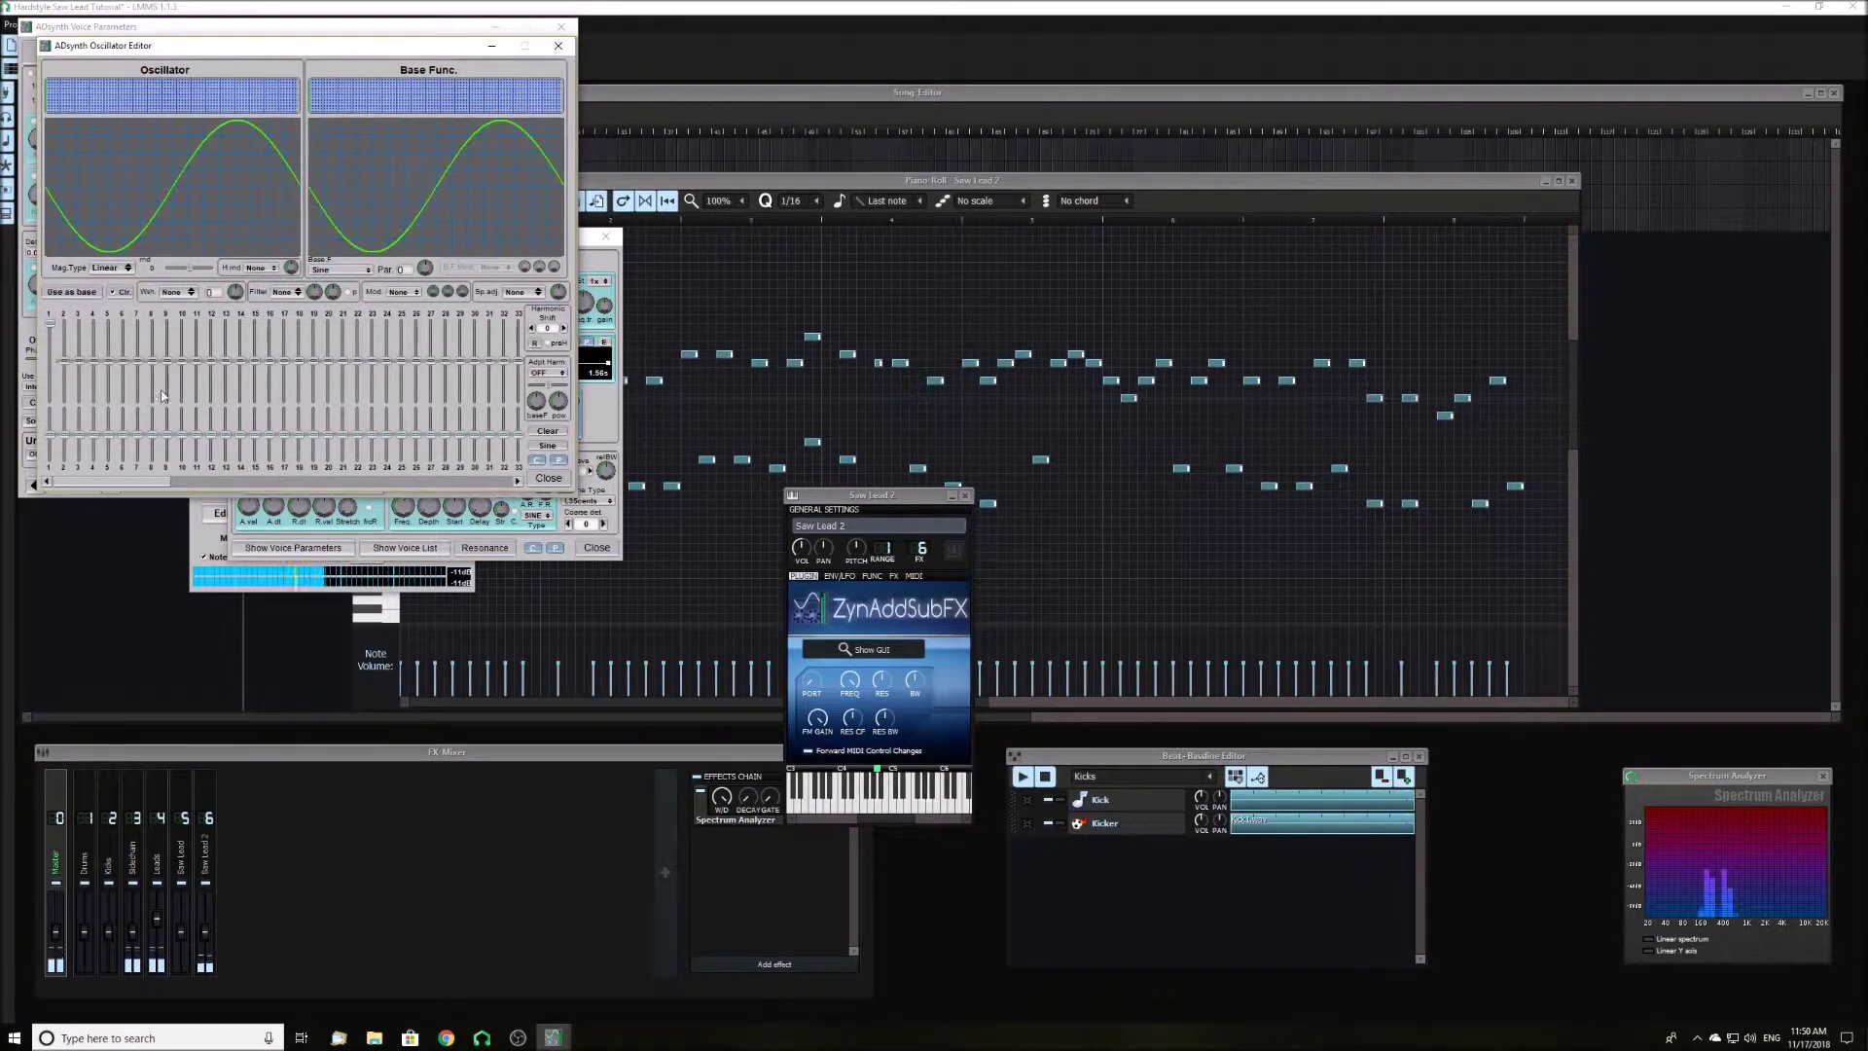
left_click(335, 269)
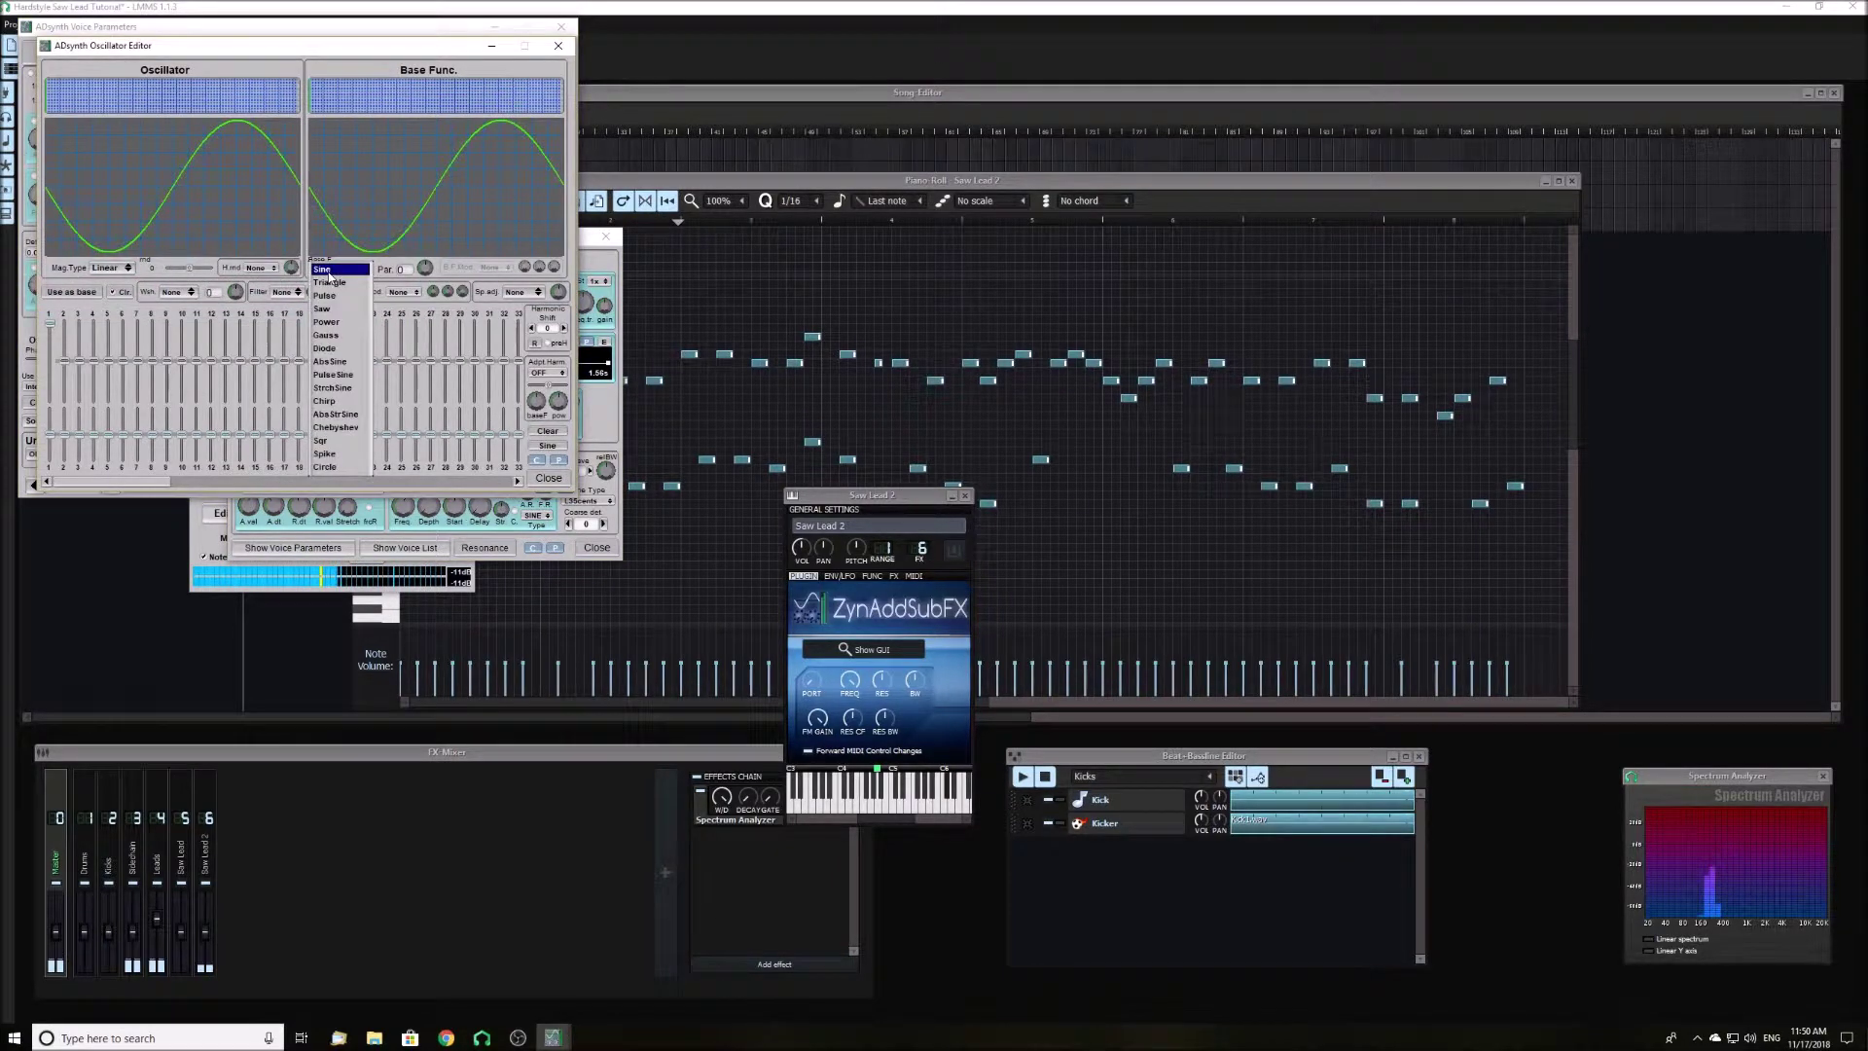
left_click(327, 322)
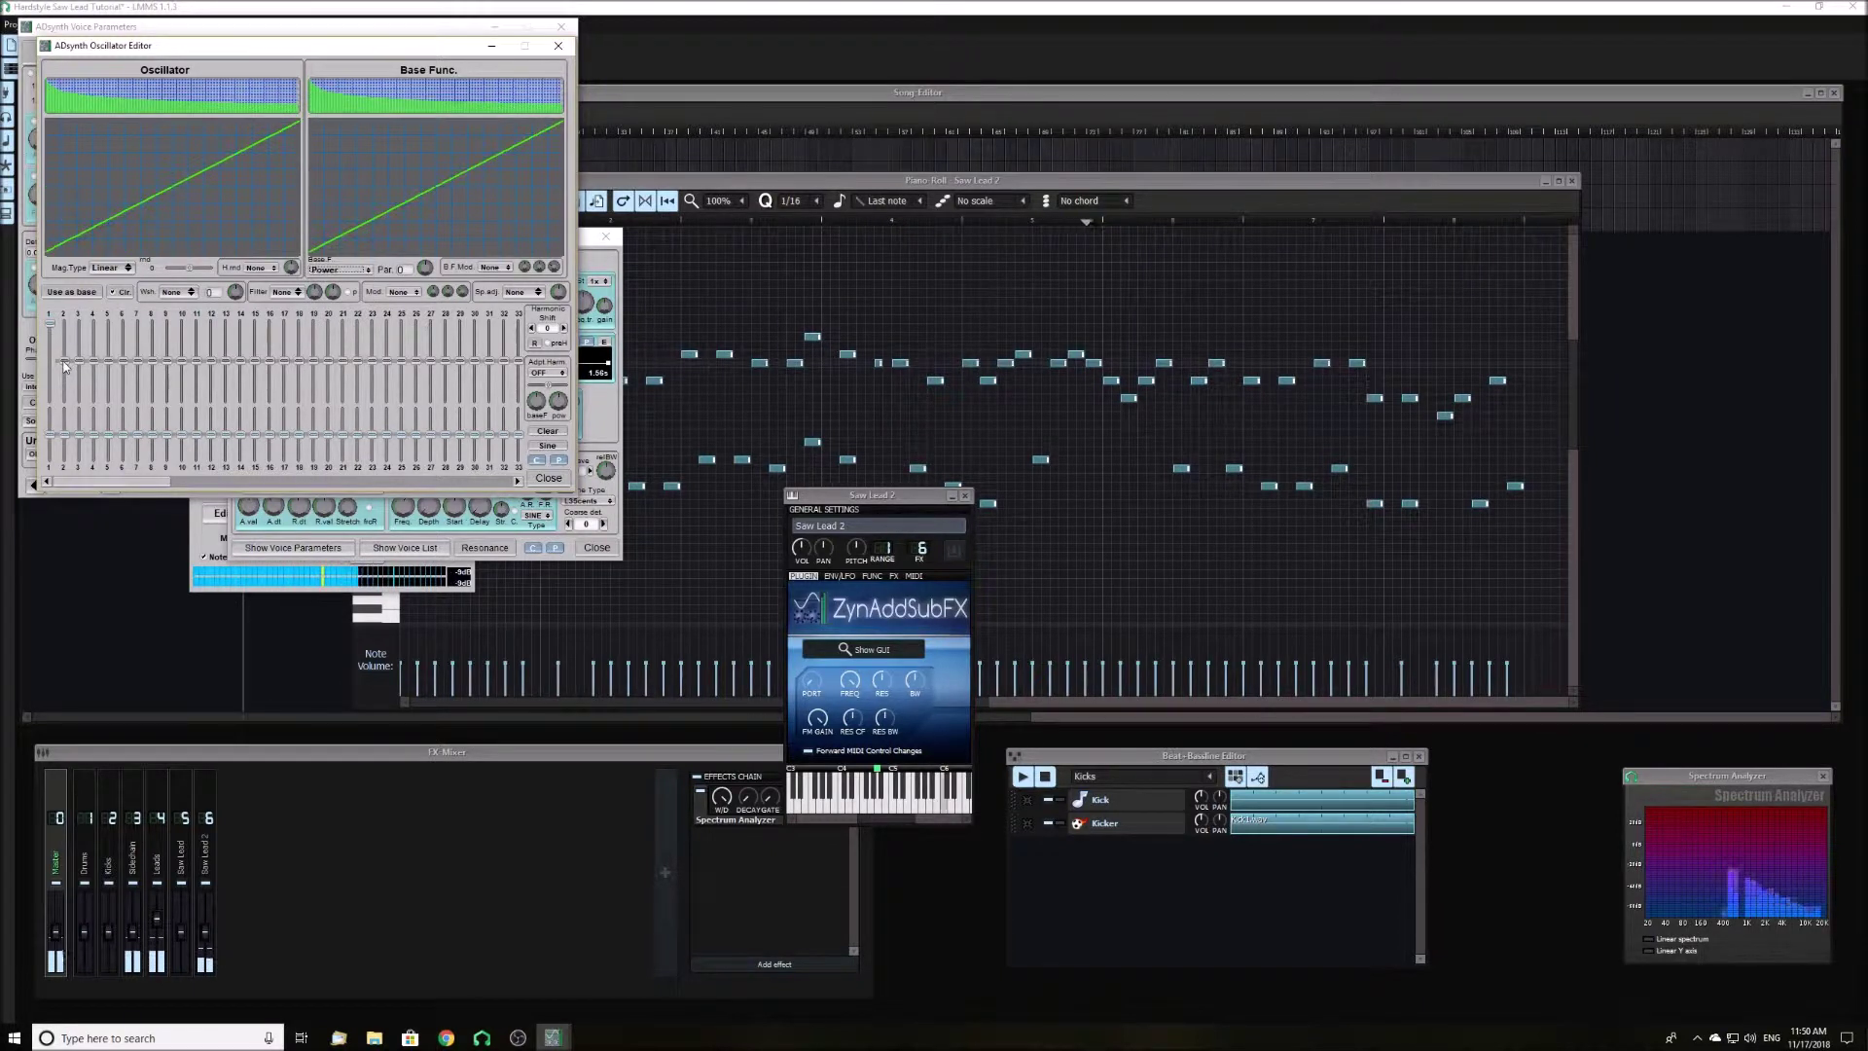
left_click_drag(64, 366, 124, 357)
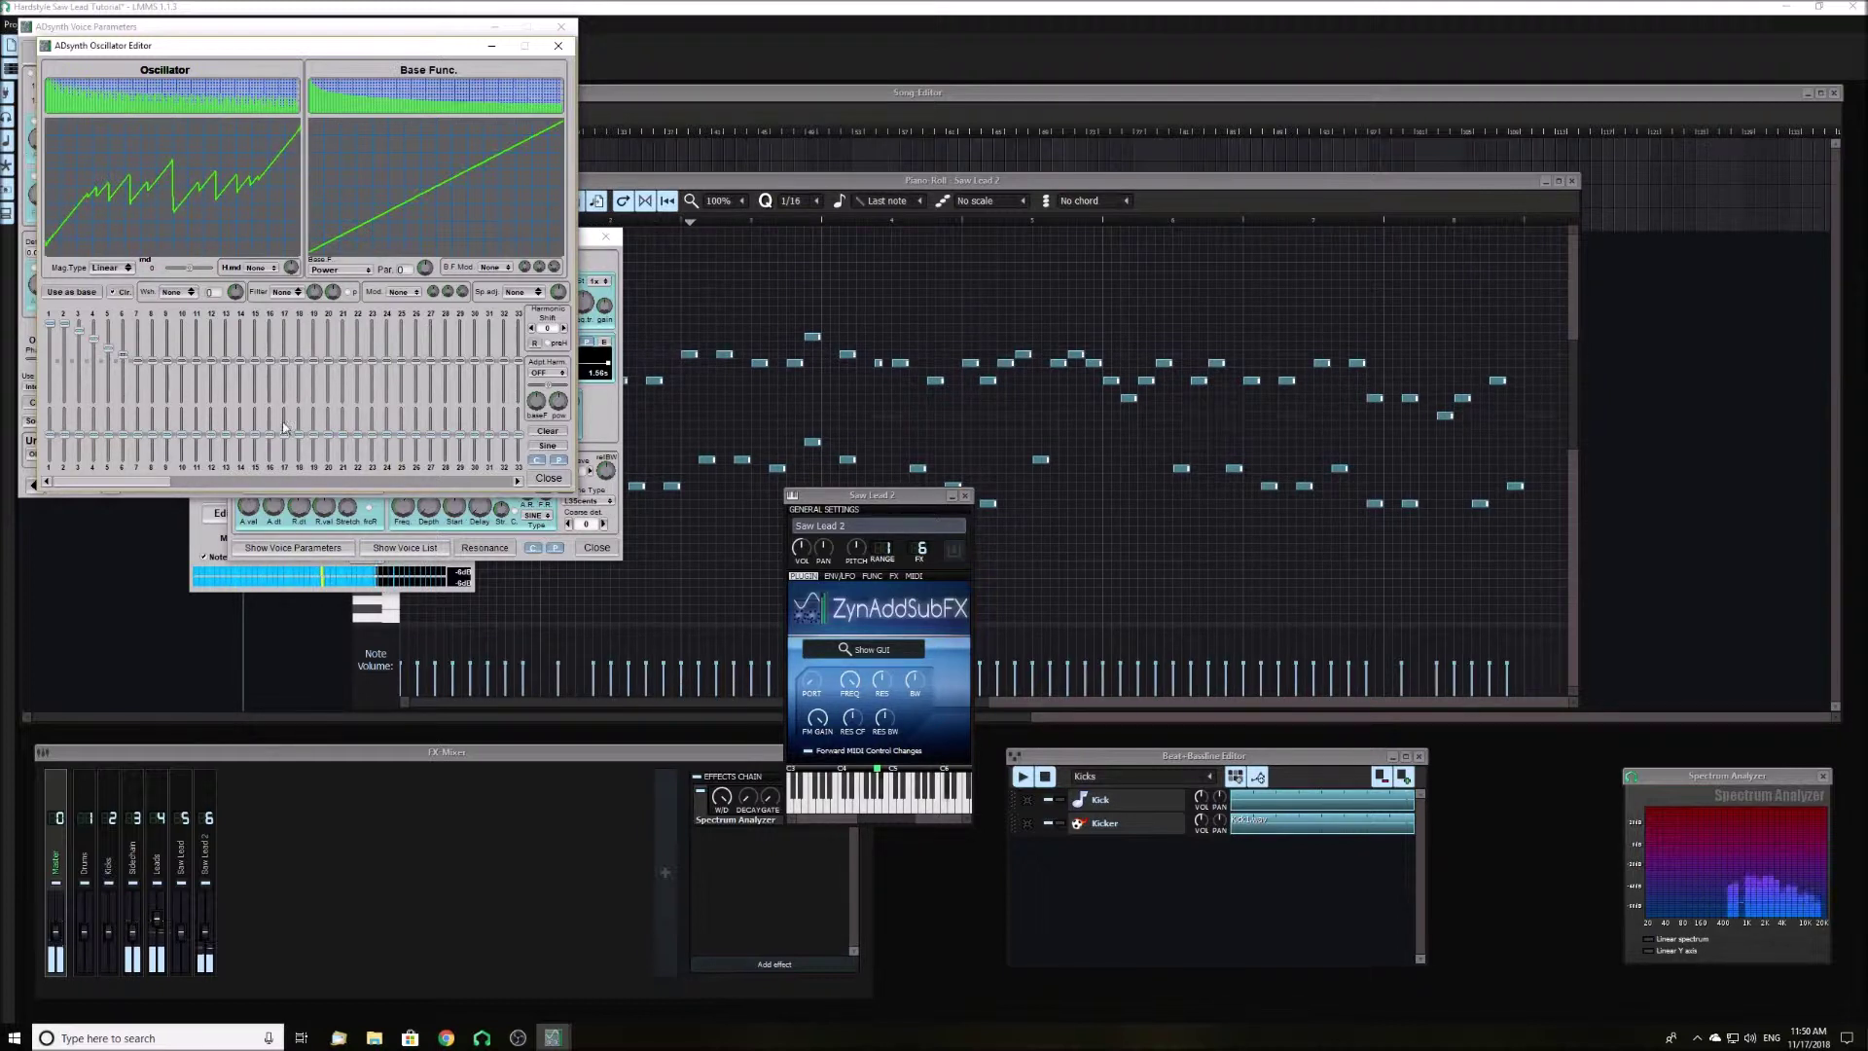
left_click(548, 478)
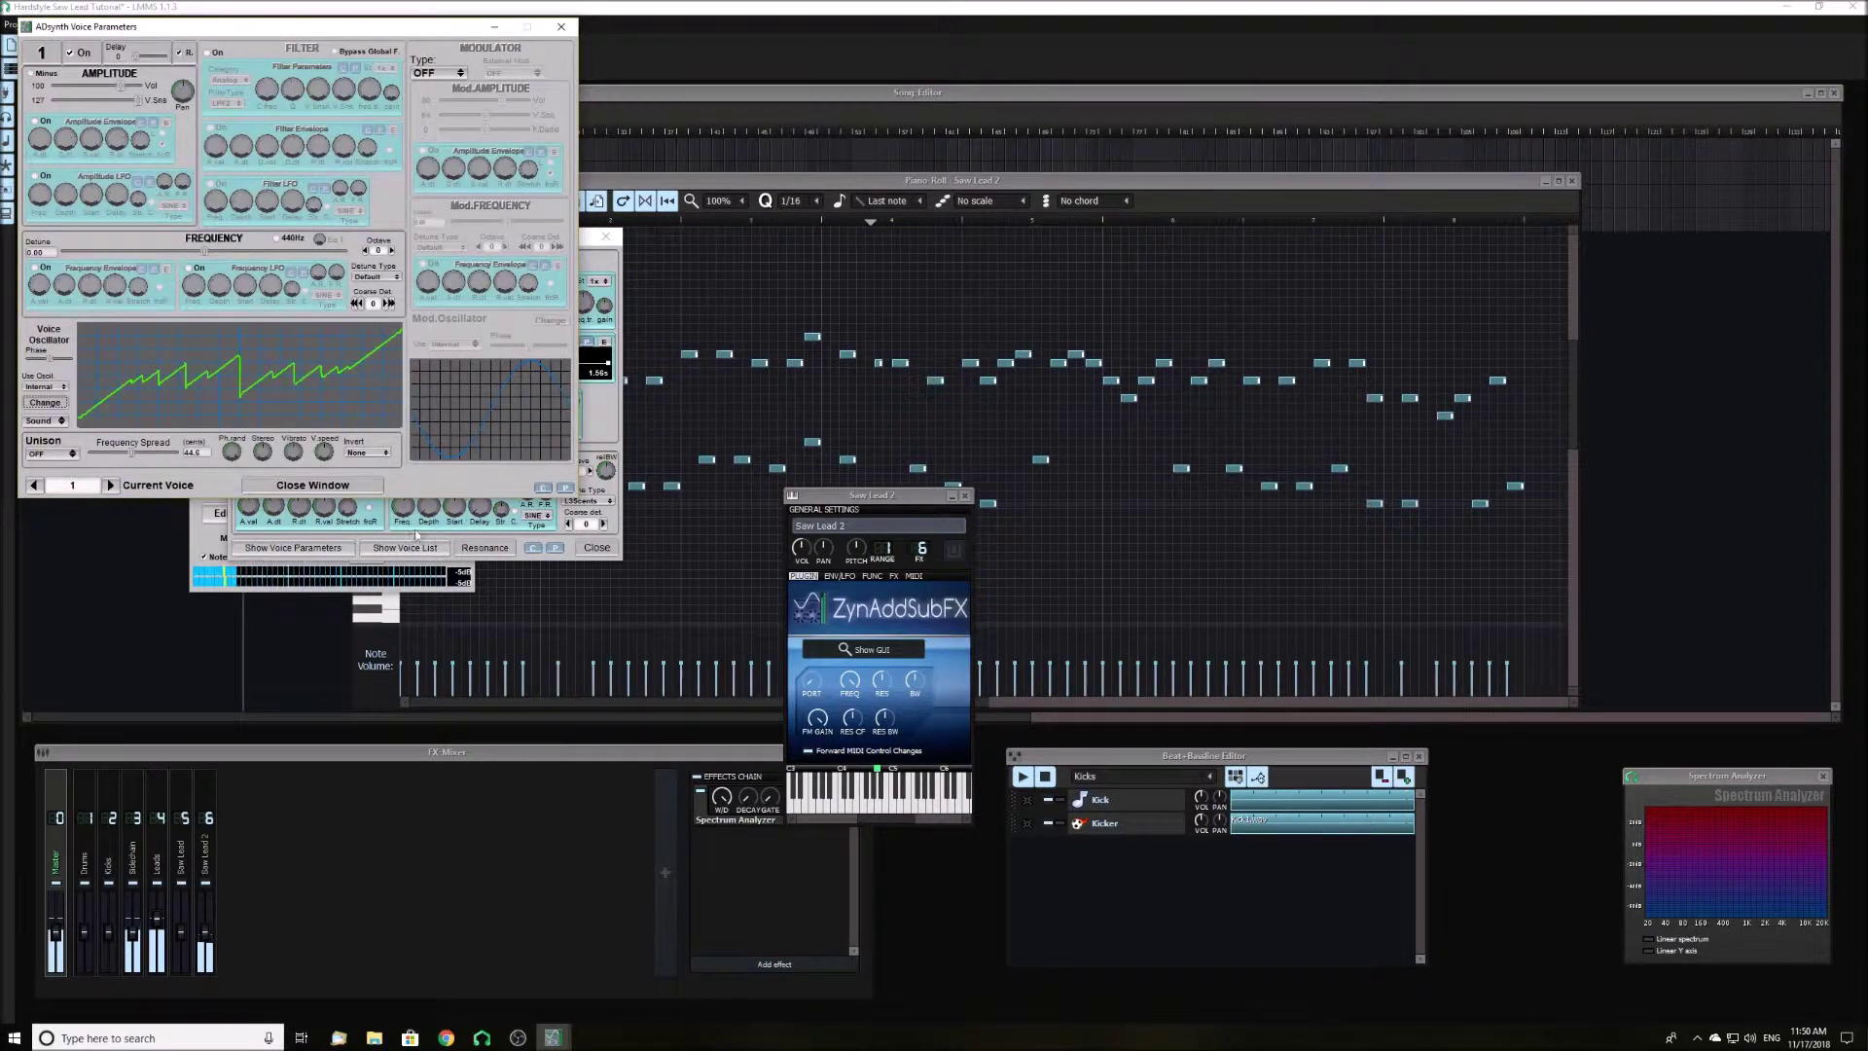
- Set voice 1's unison to size 25 with a frequency spread of about 112 cents
left_click(71, 459)
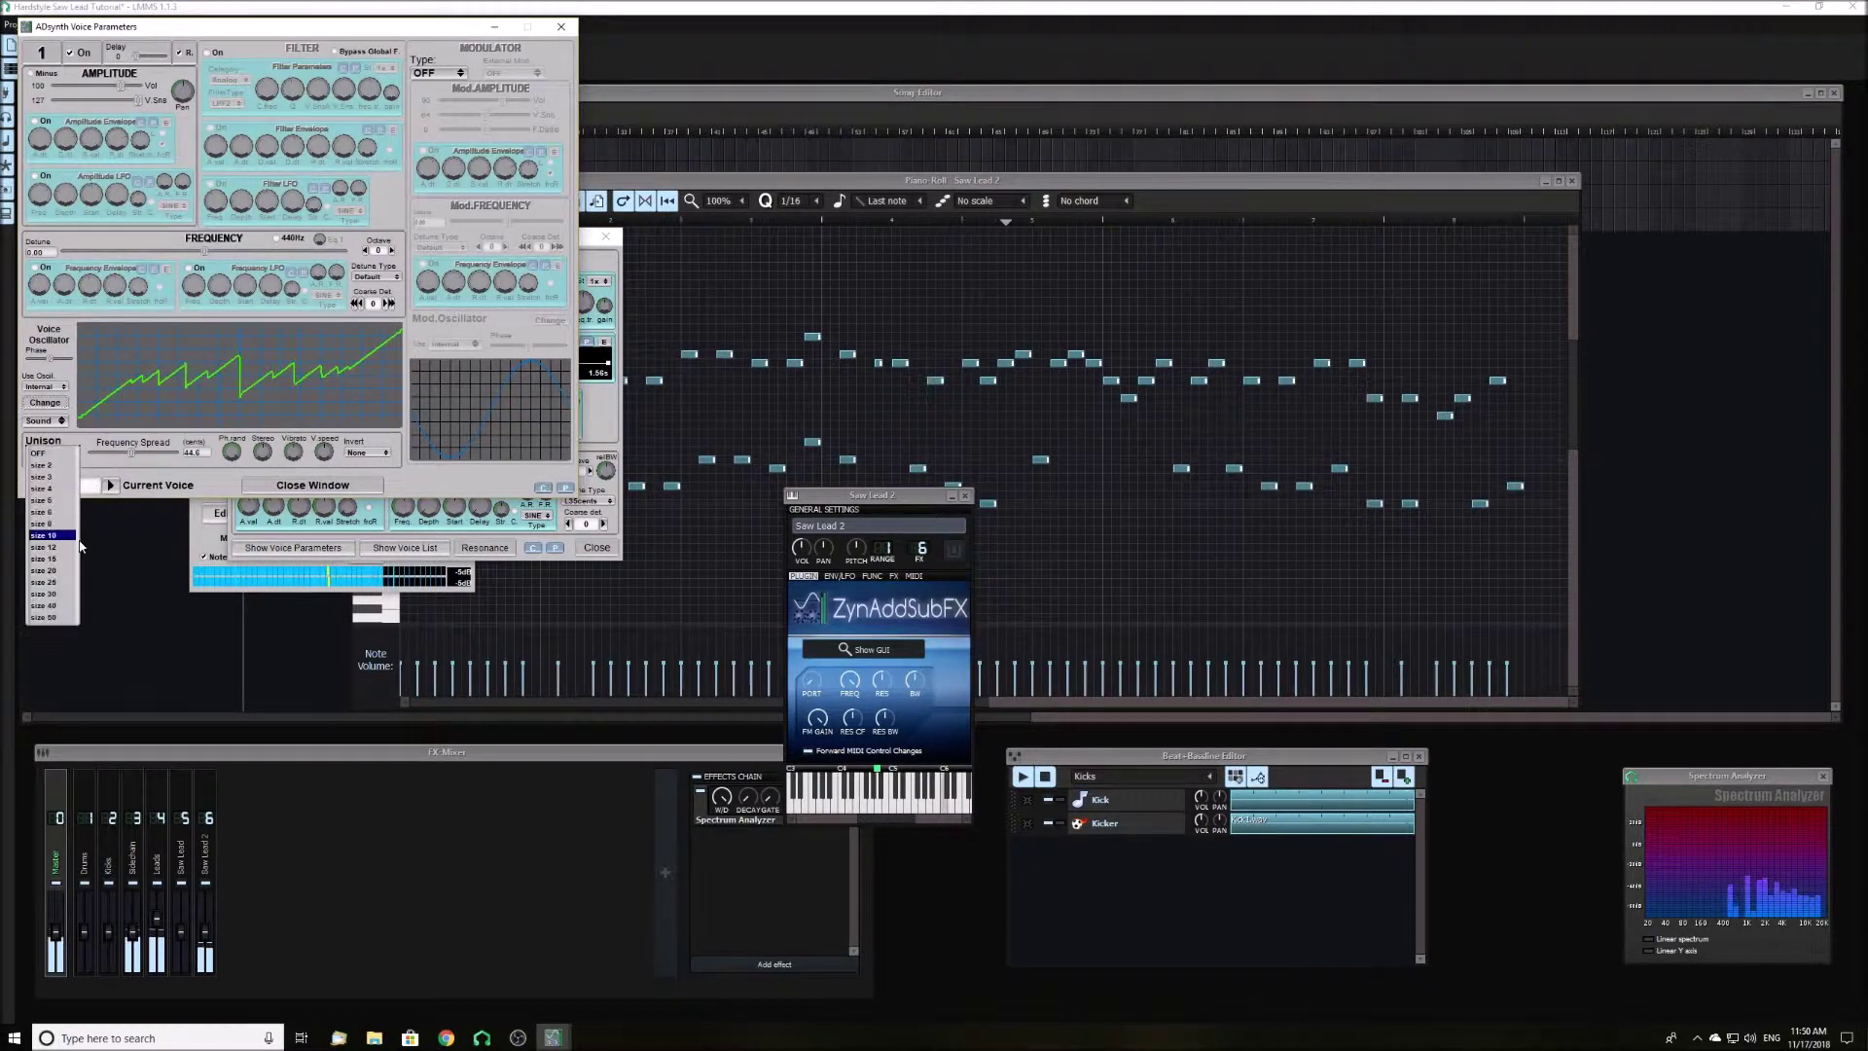
left_click(53, 586)
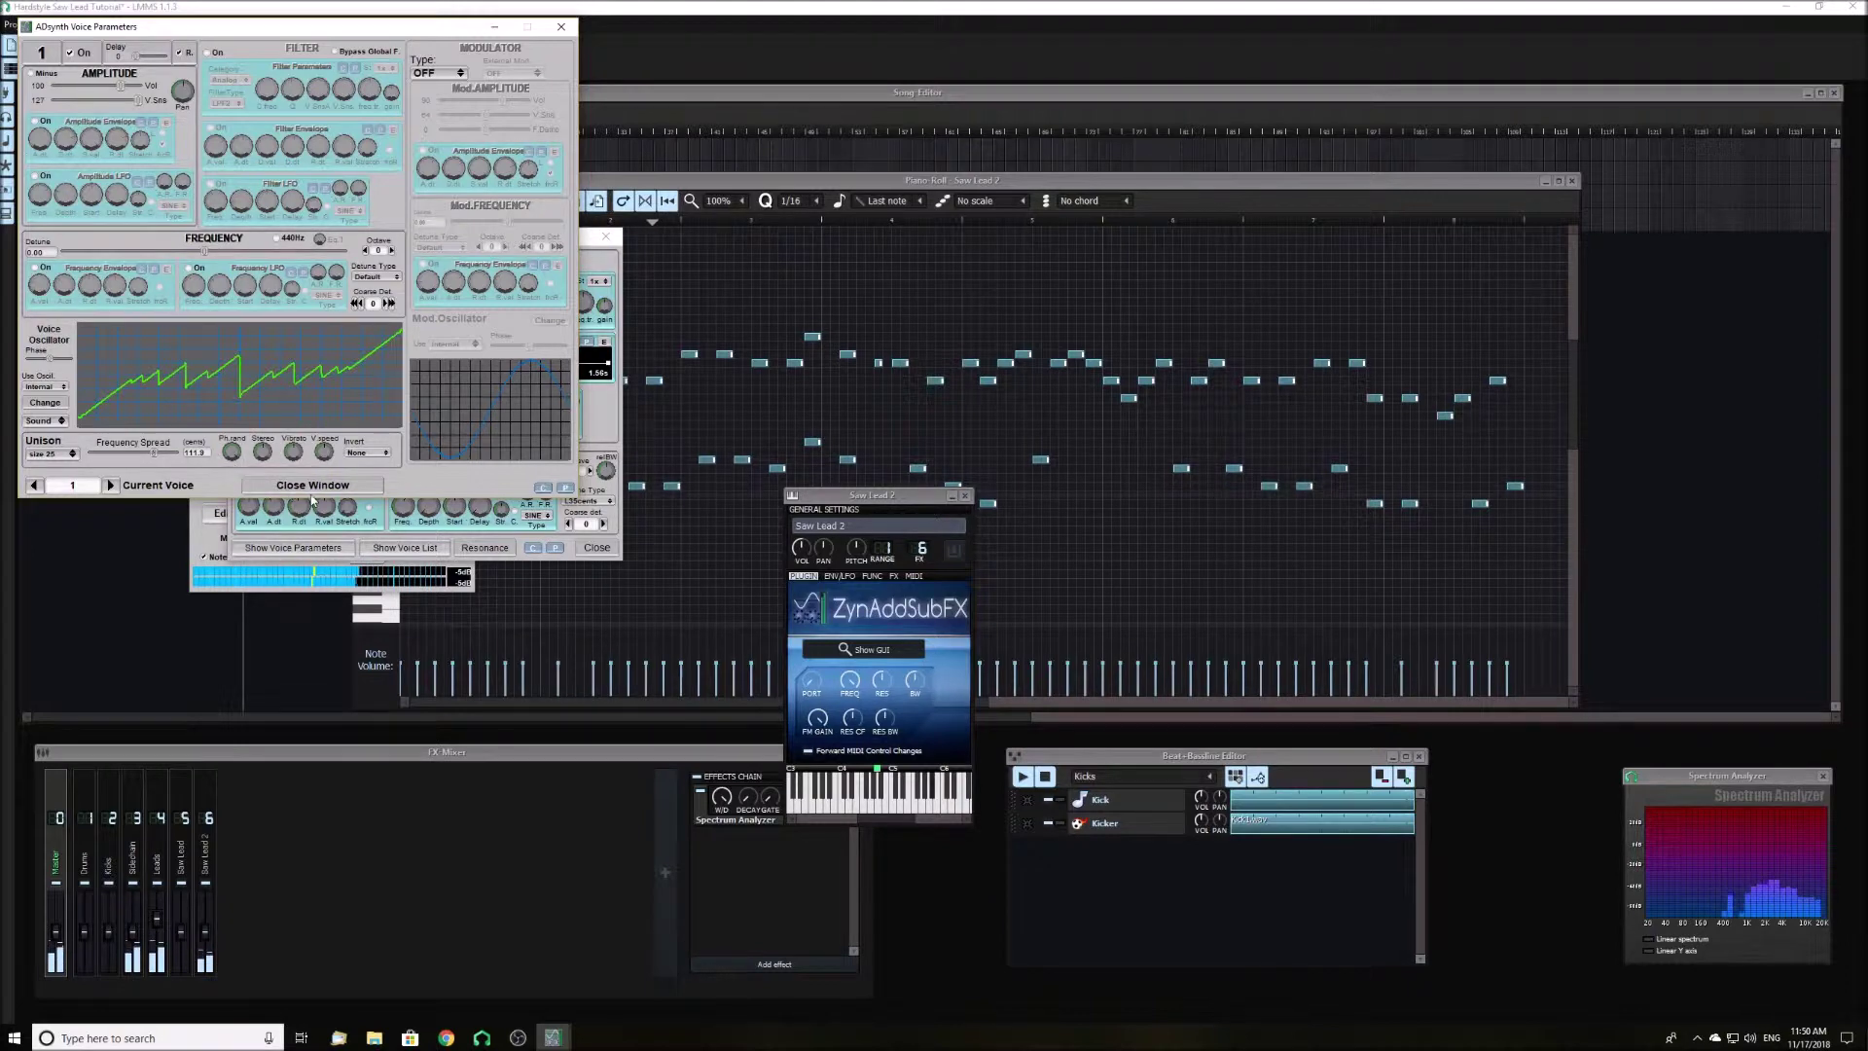
left_click_drag(366, 31, 702, 287)
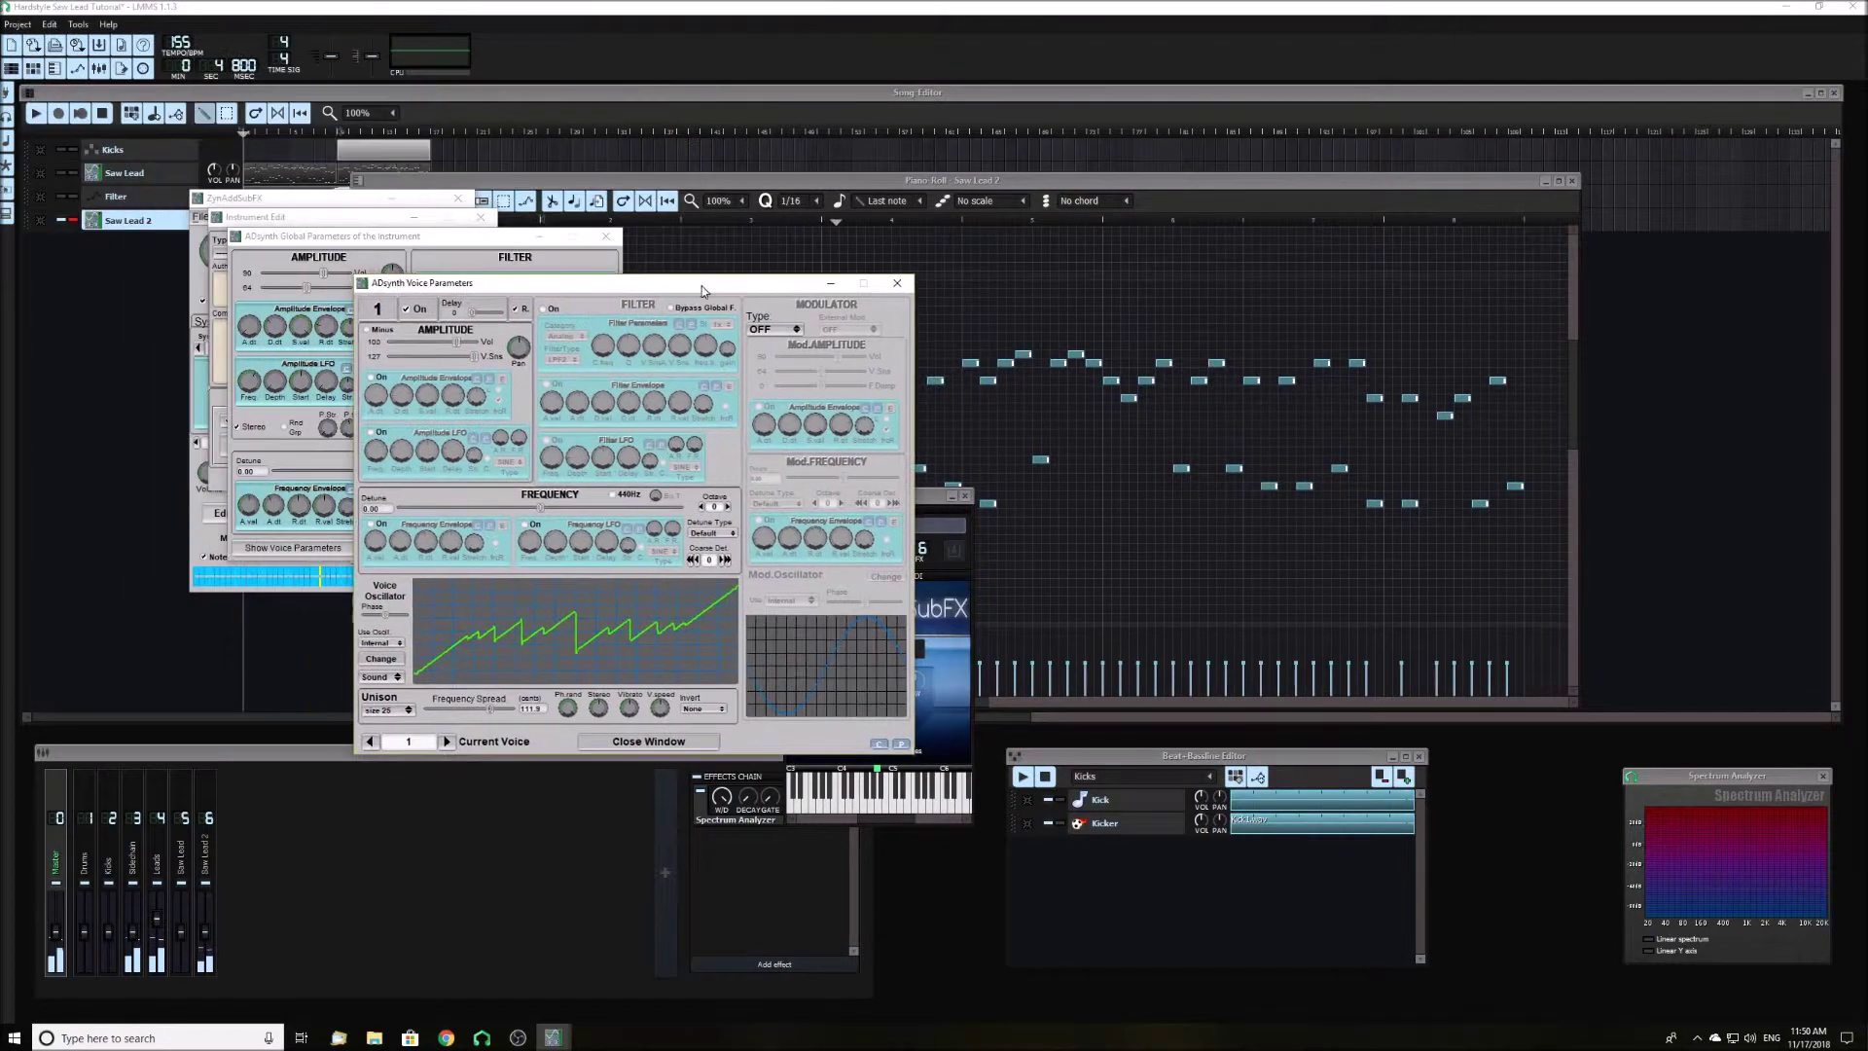
- Enable voice 2 and shape its oscillator with the Power base function, a full second harmonic and a partly raised third harmonic
left_click(444, 742)
left_click(407, 308)
left_click(380, 658)
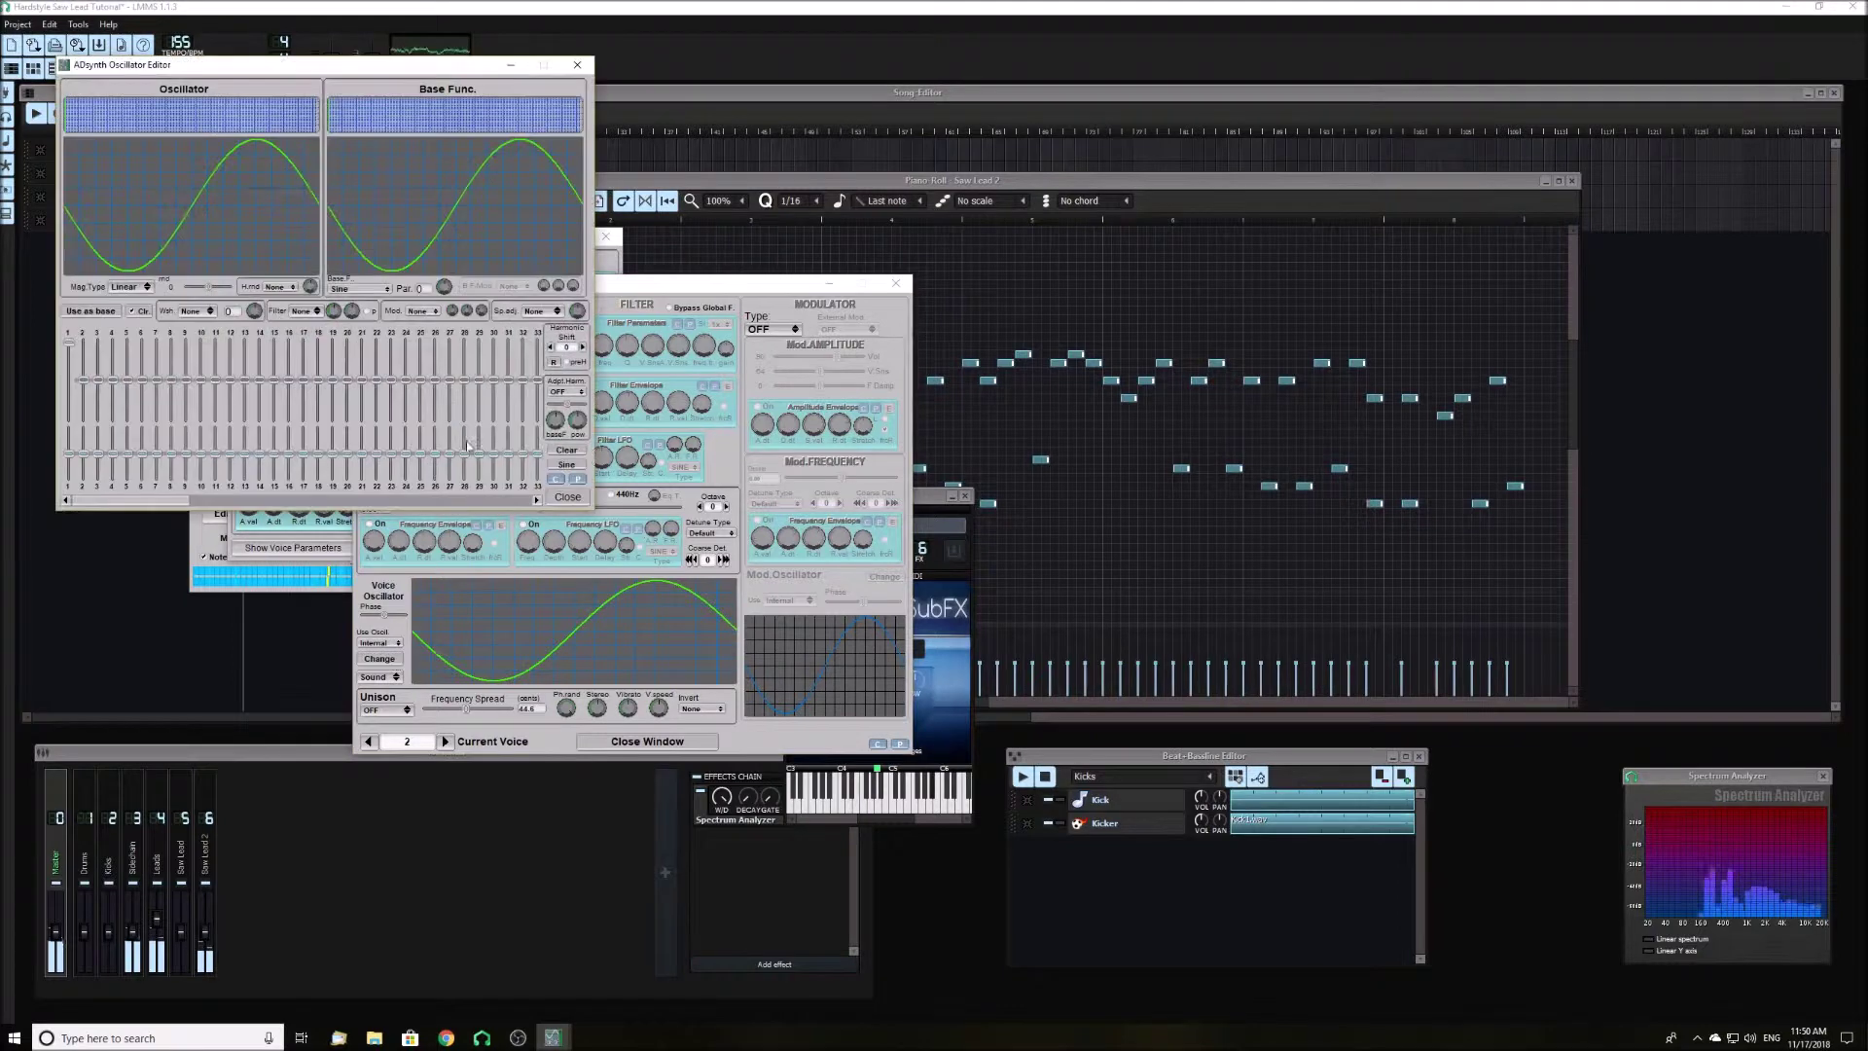
left_click(367, 289)
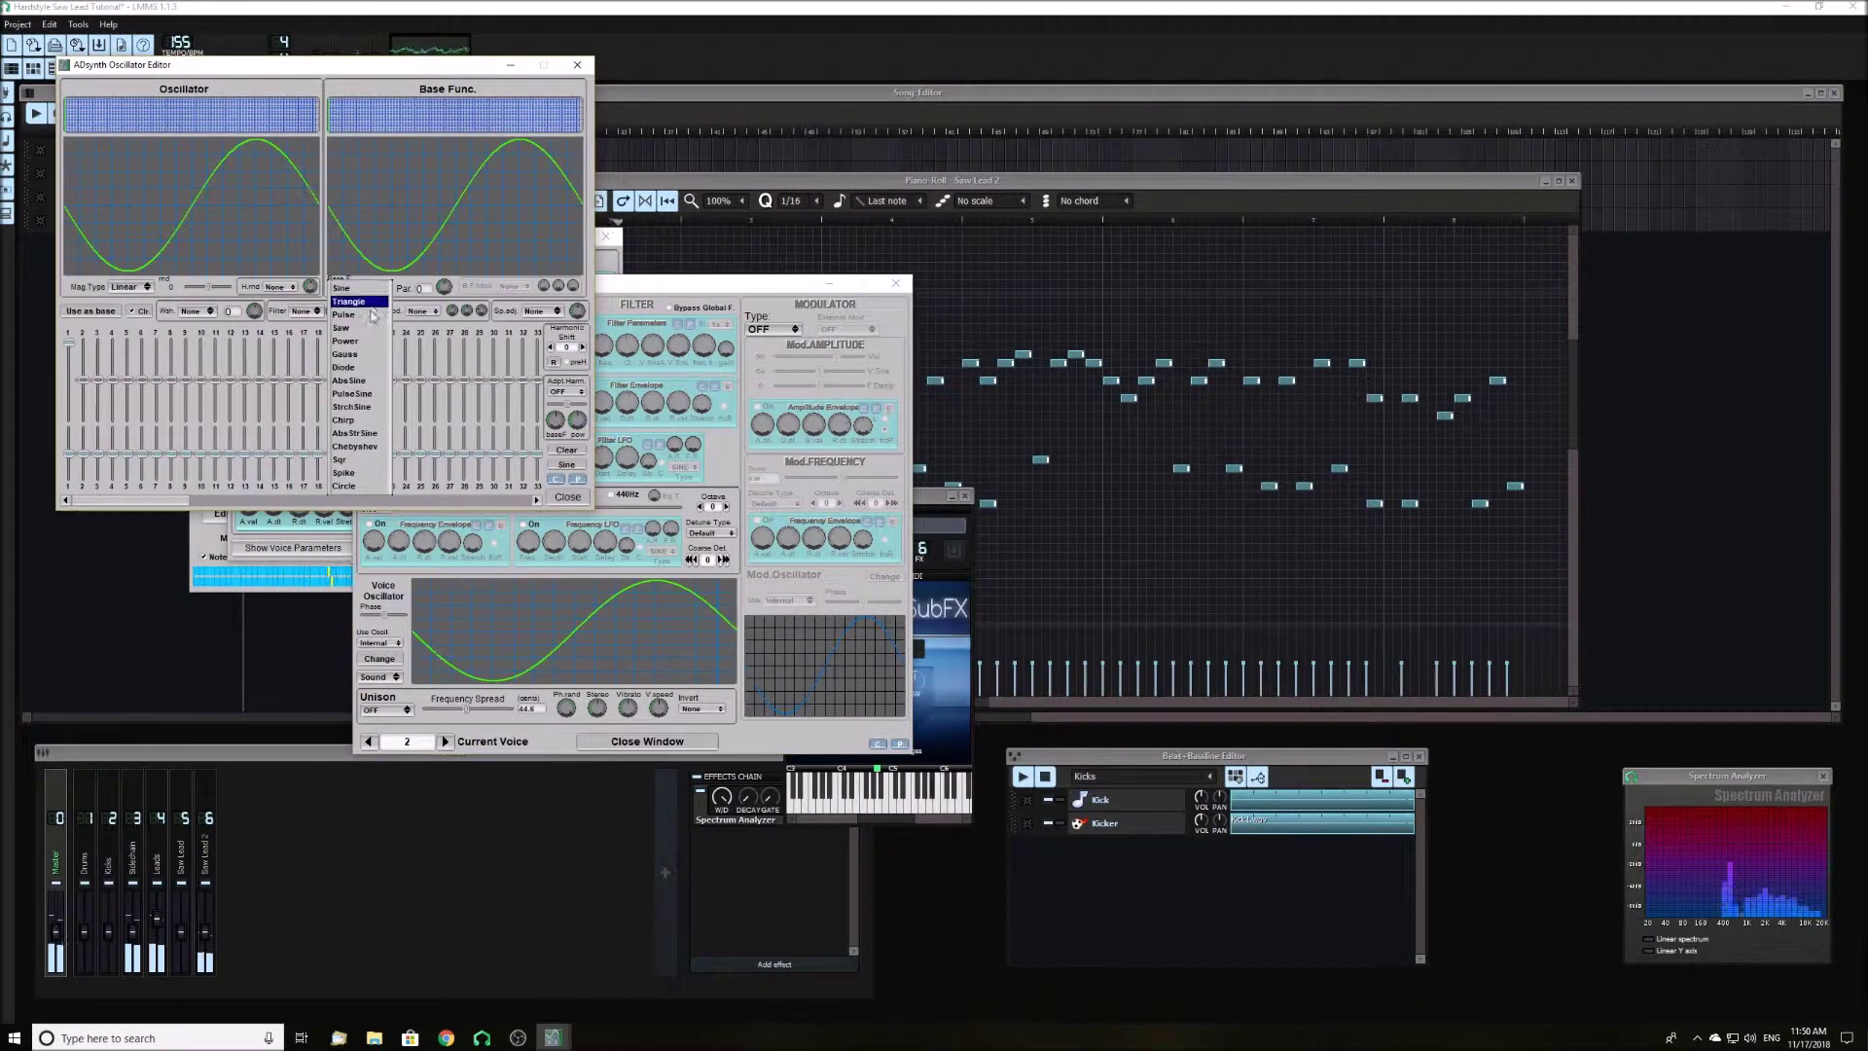
left_click(362, 340)
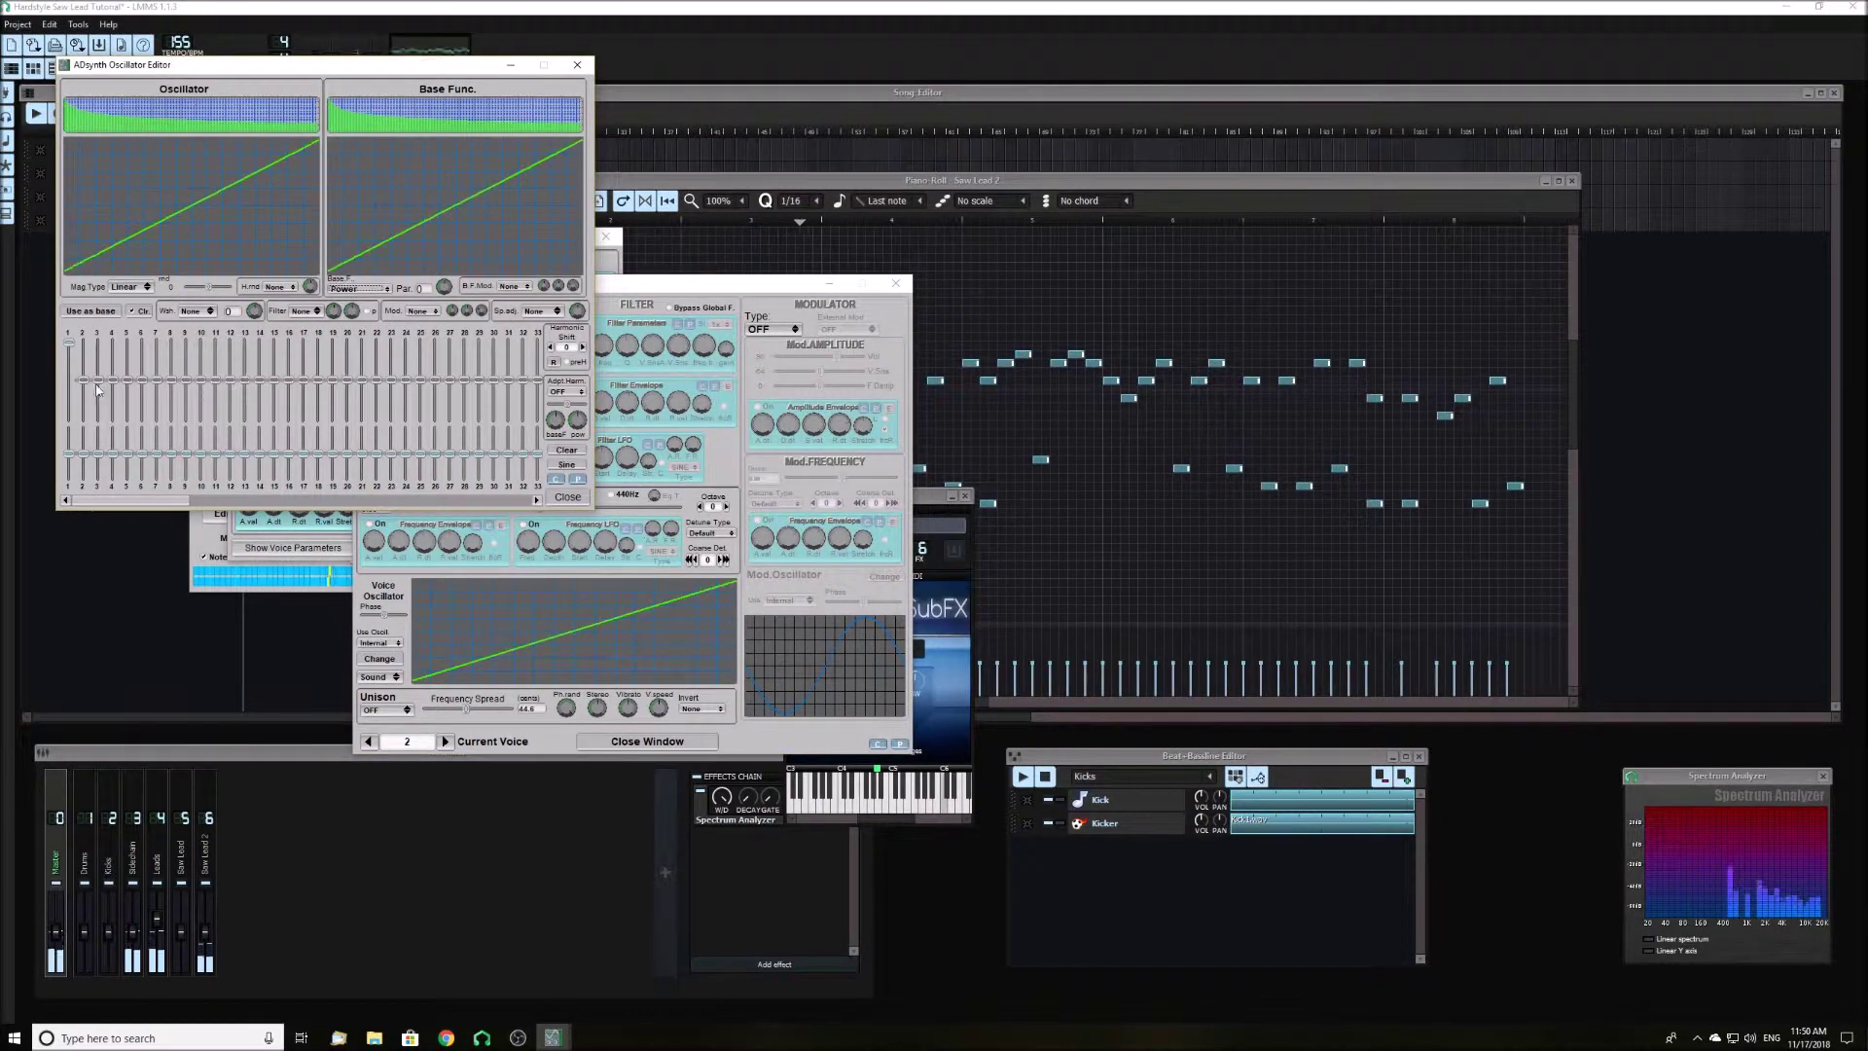
left_click_drag(83, 380, 84, 343)
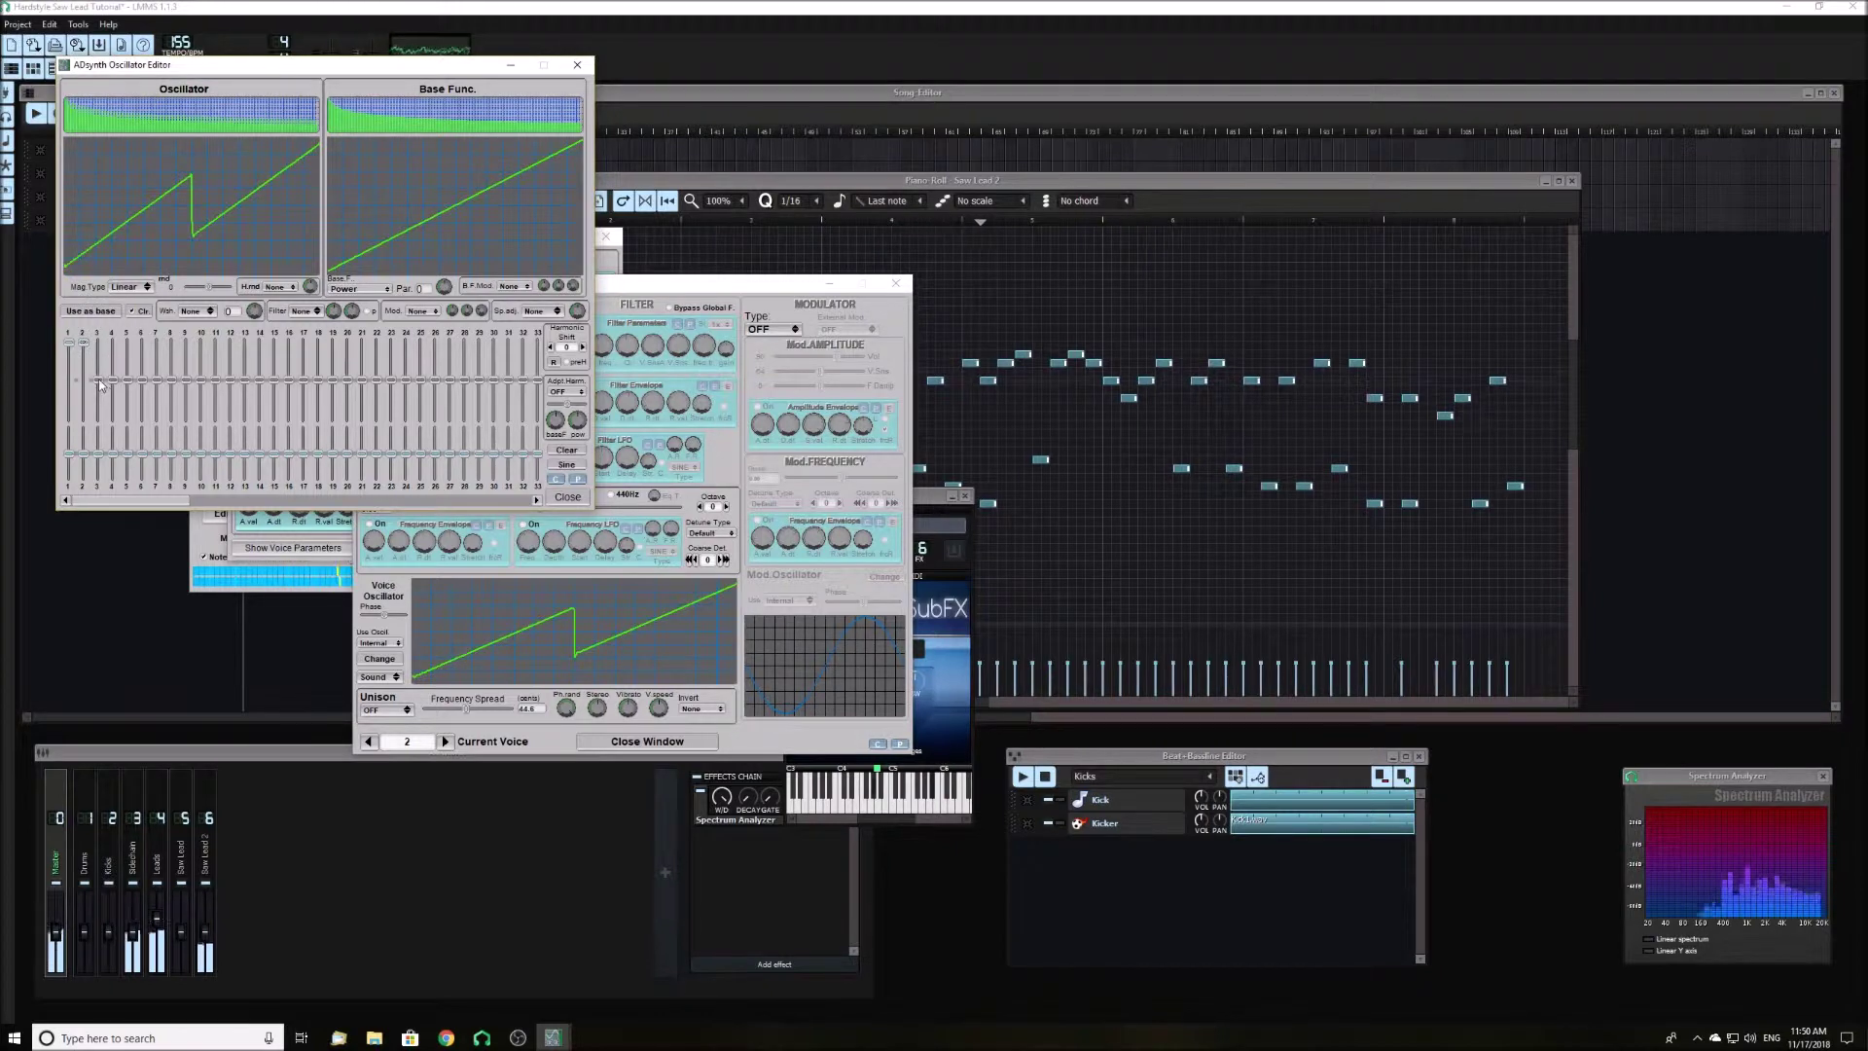
left_click_drag(101, 382, 104, 370)
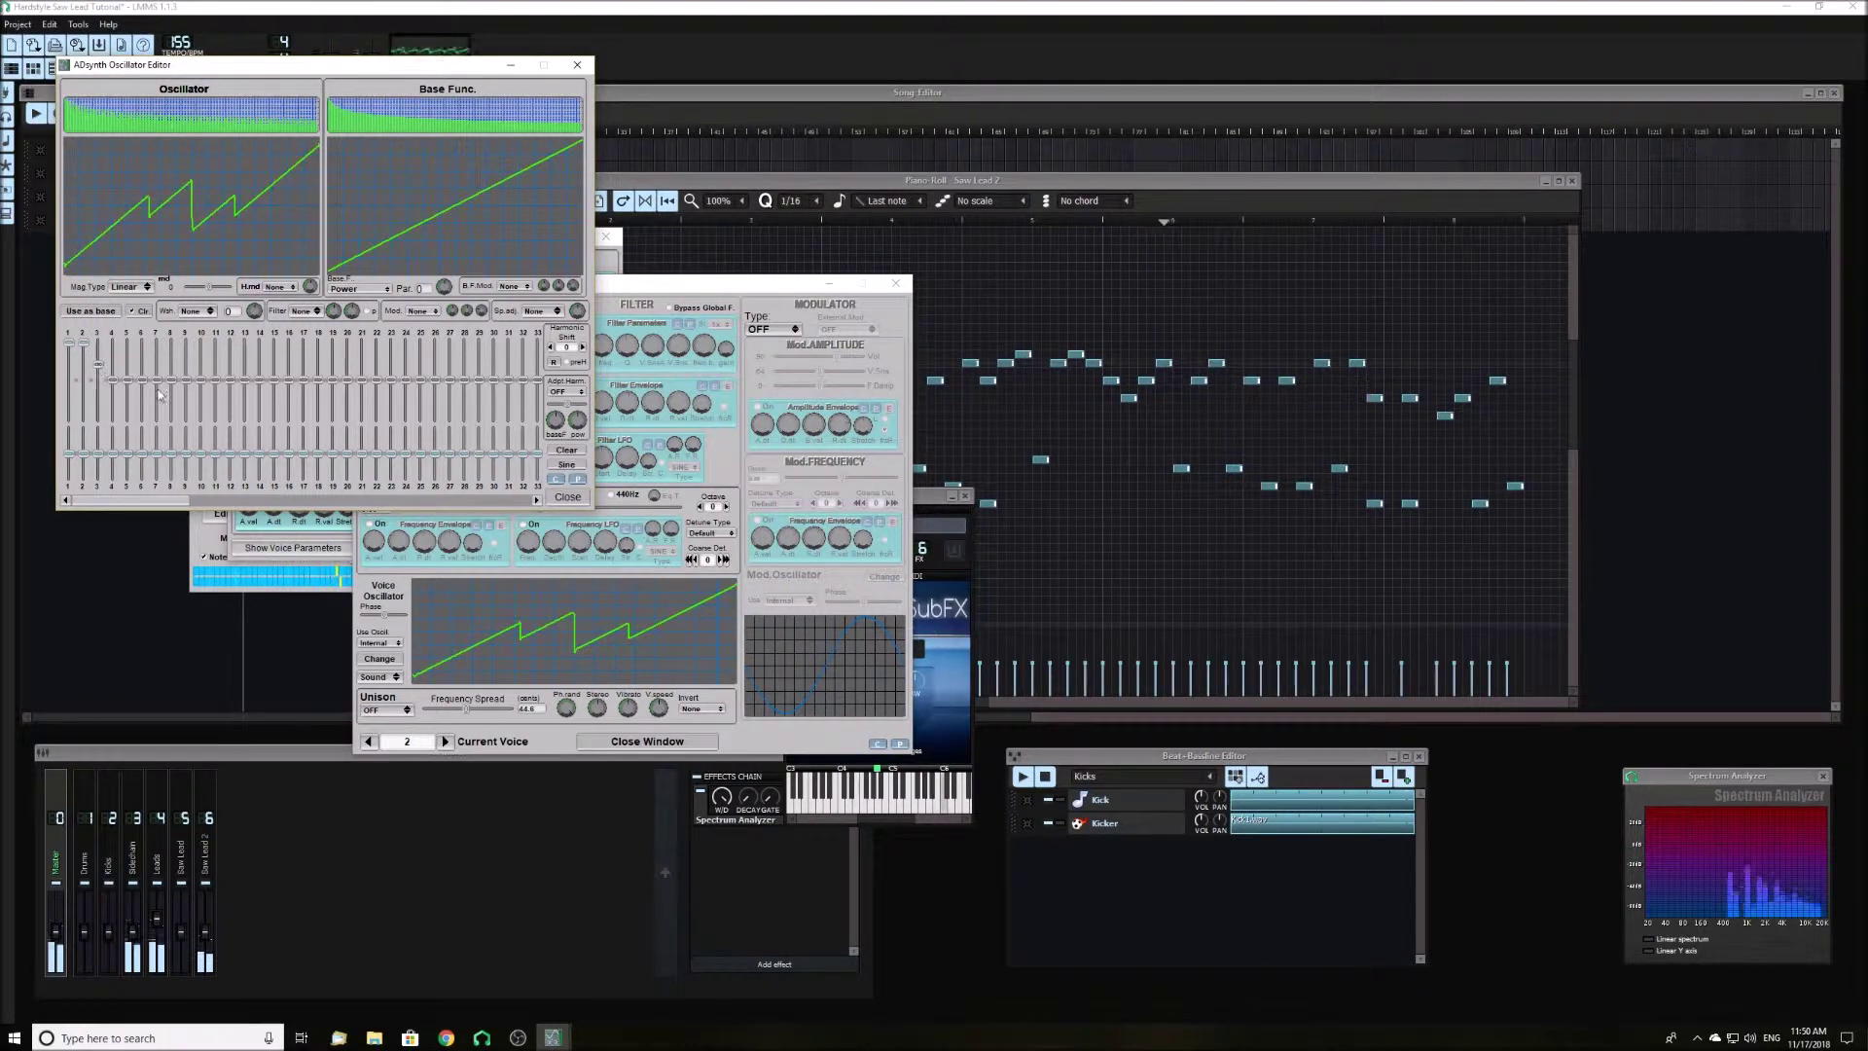
left_click(570, 498)
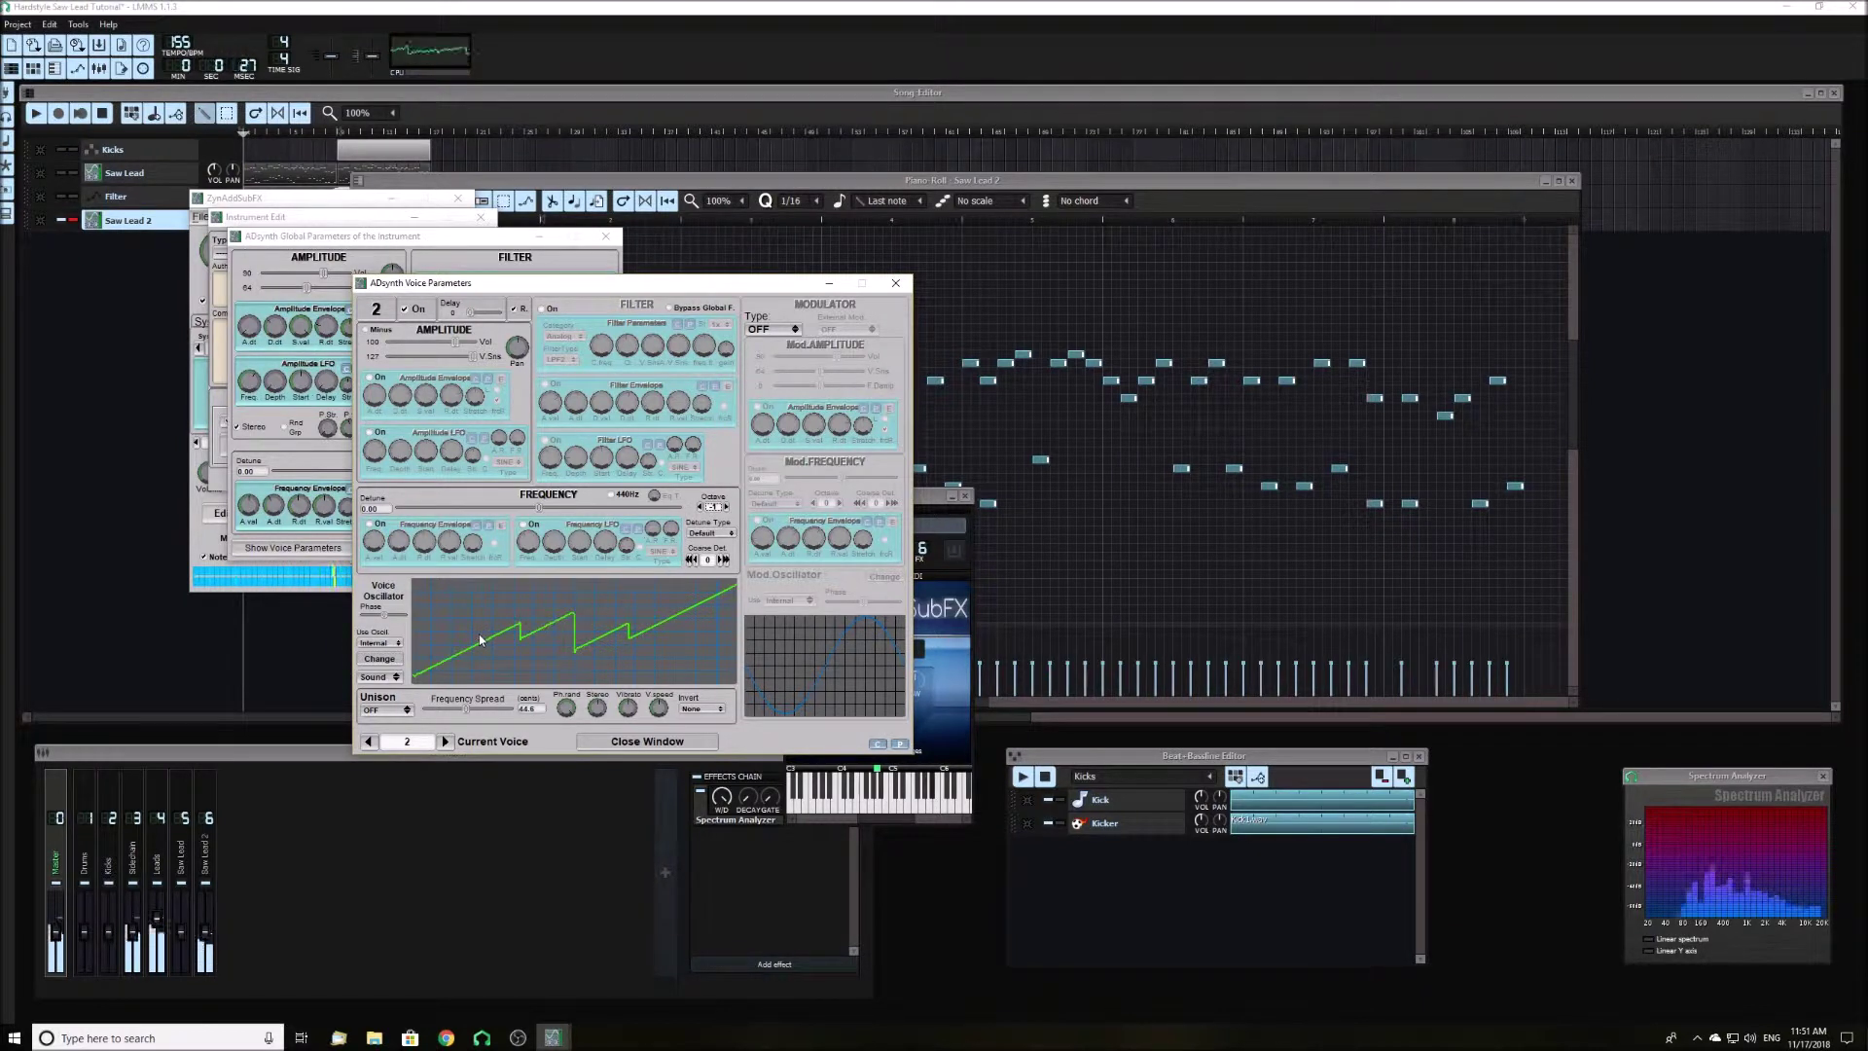
- Set voice 2's unison to size 20 with the maximum frequency spread of about 200 cents
left_click(402, 710)
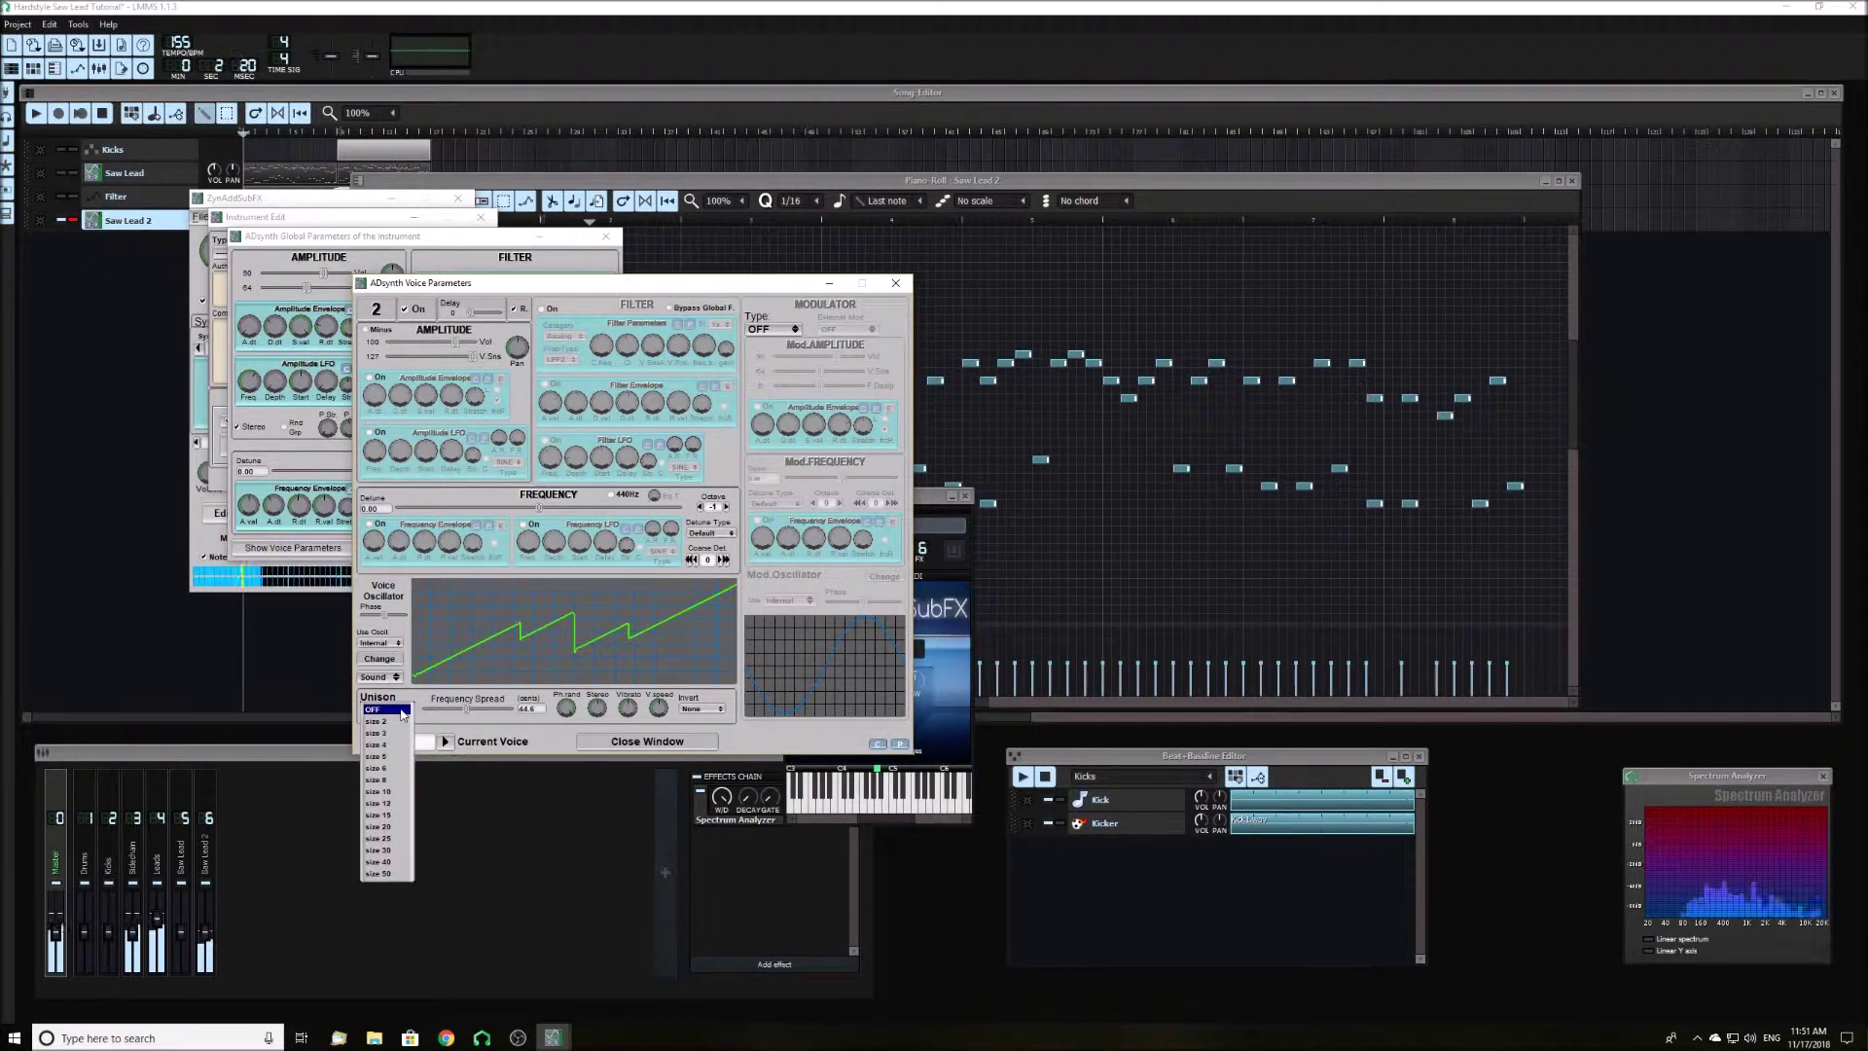
left_click(404, 827)
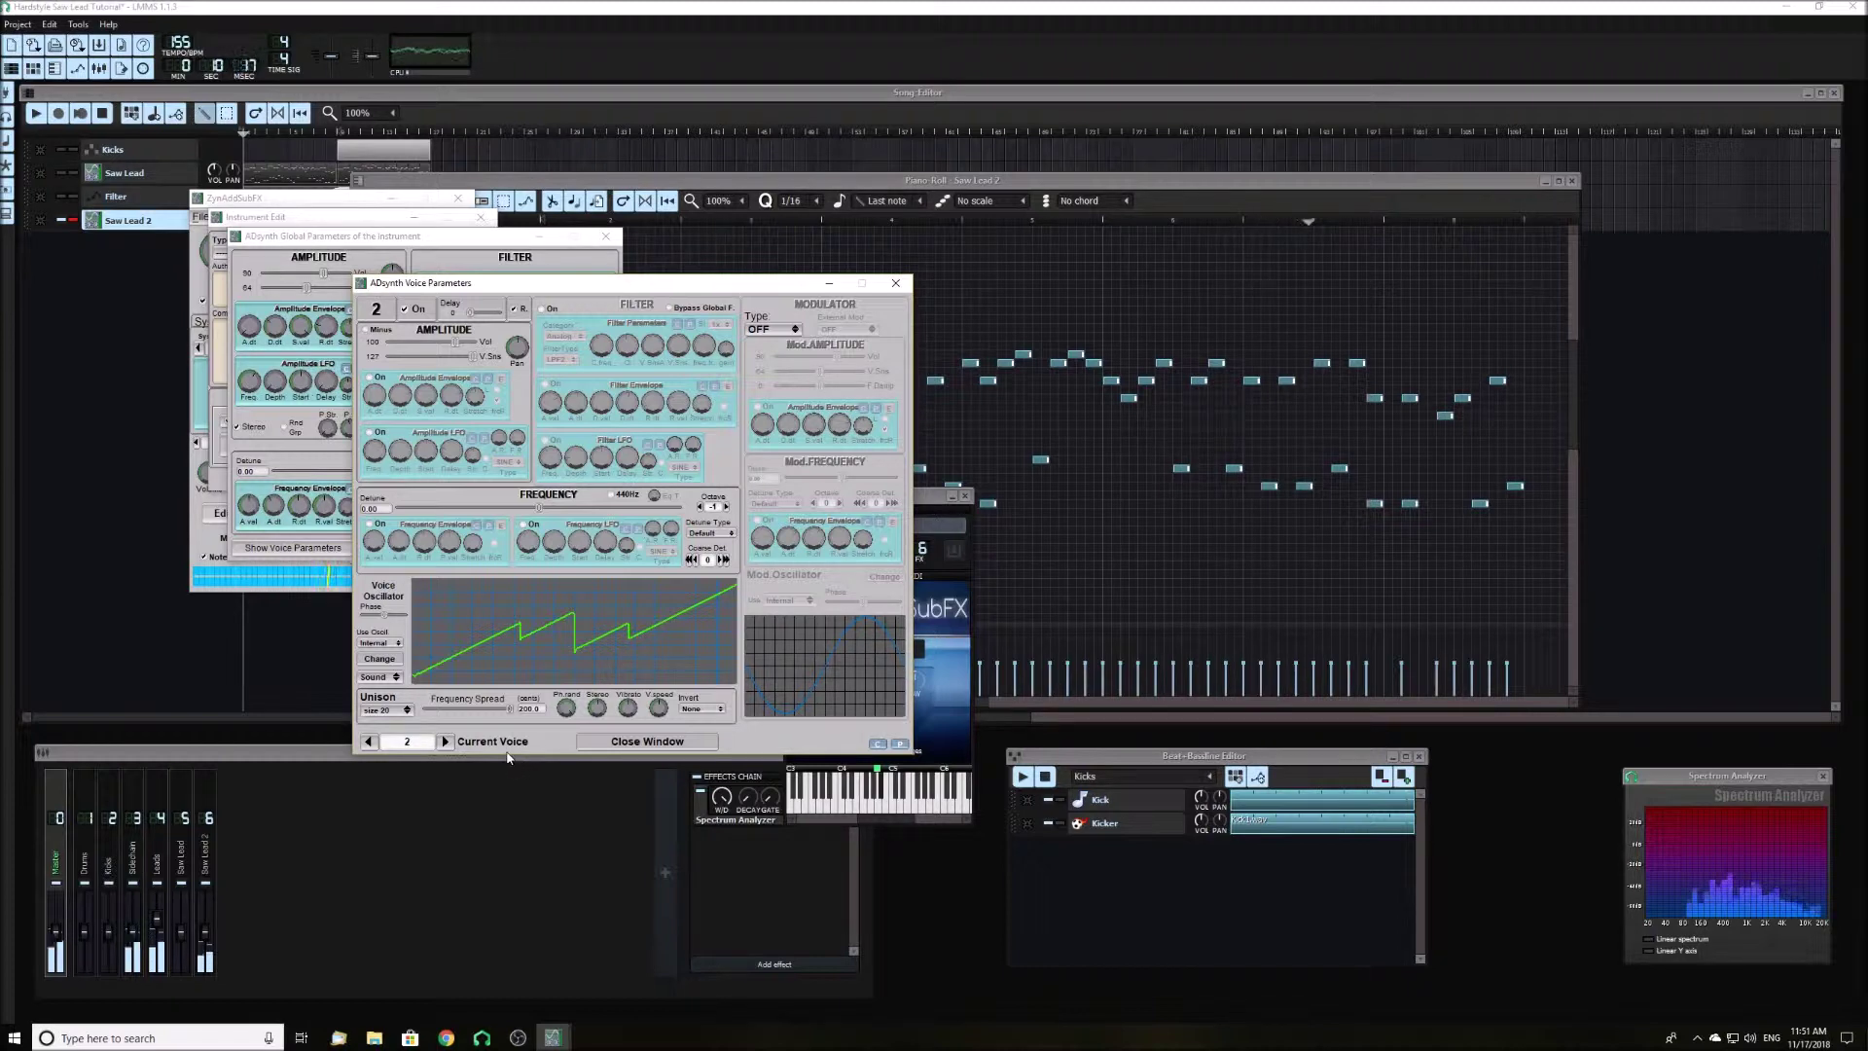
- Enable voice 3 and shape its oscillator with the Power base function and the lowest harmonics raised in a descending slope
left_click(445, 742)
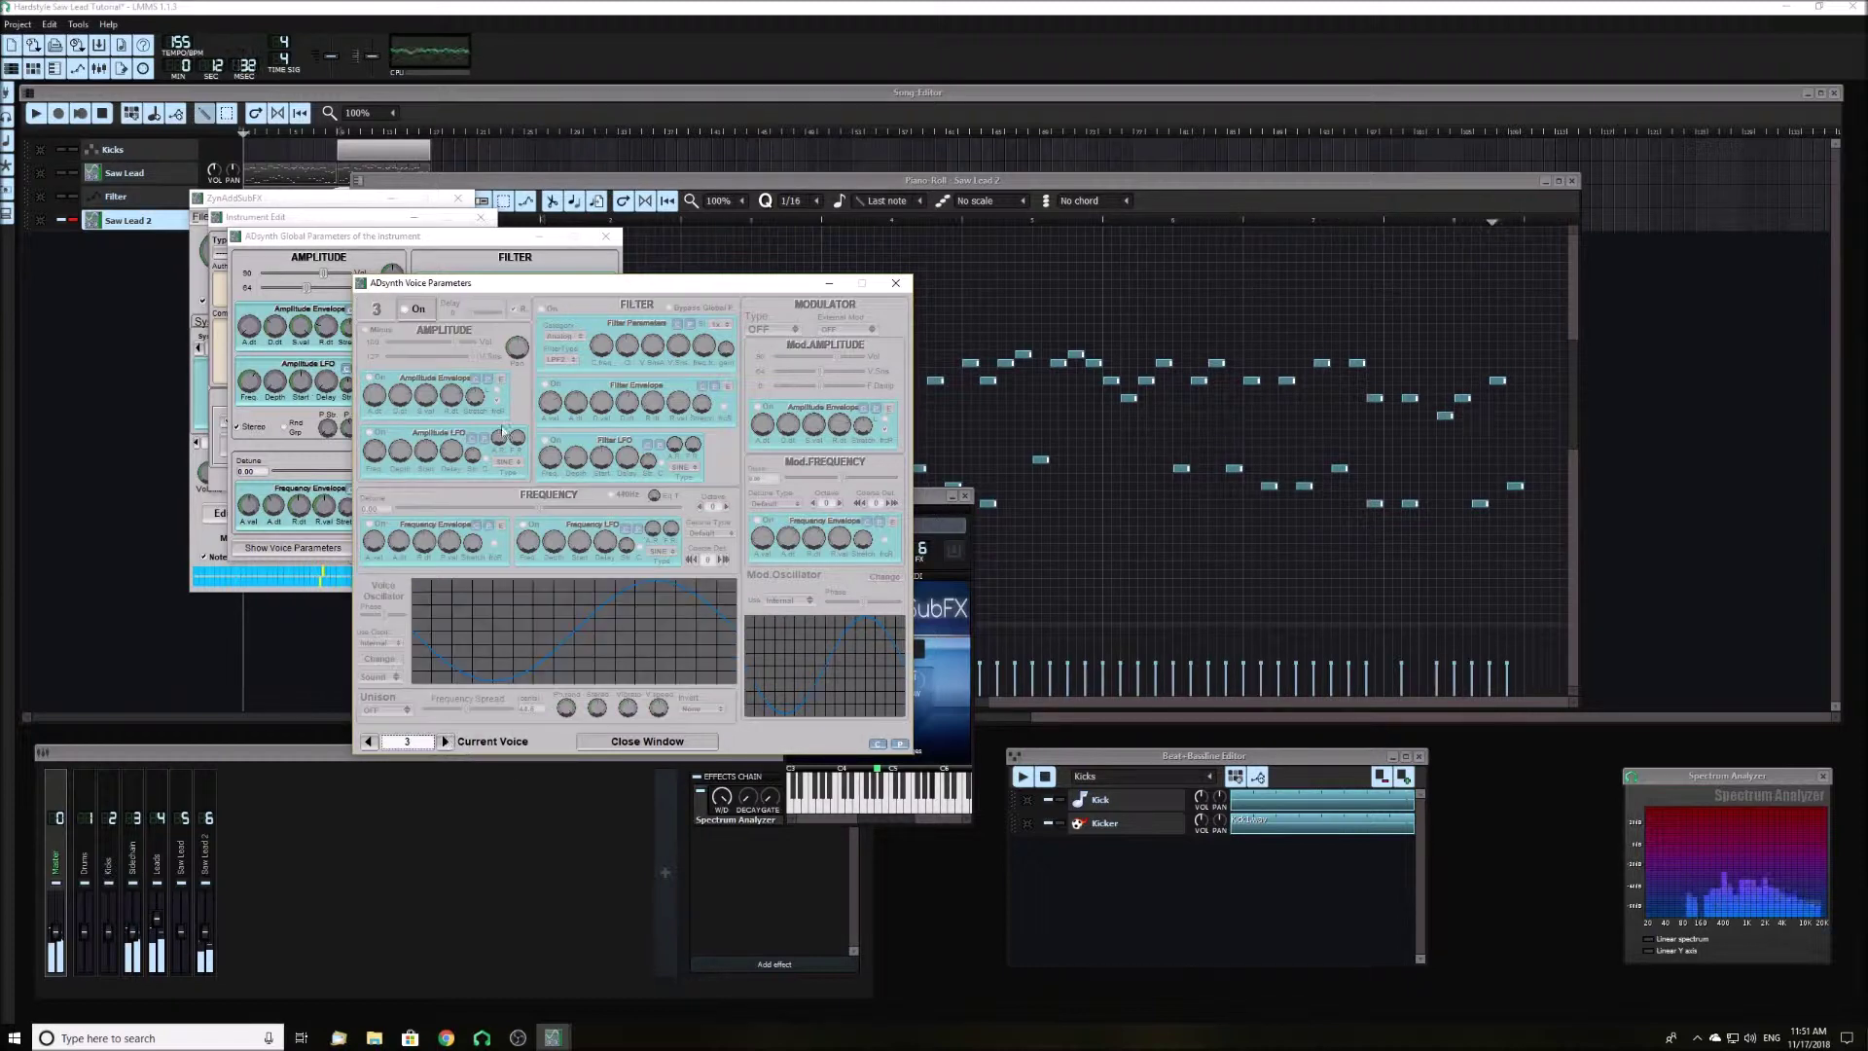
left_click(419, 313)
left_click(397, 663)
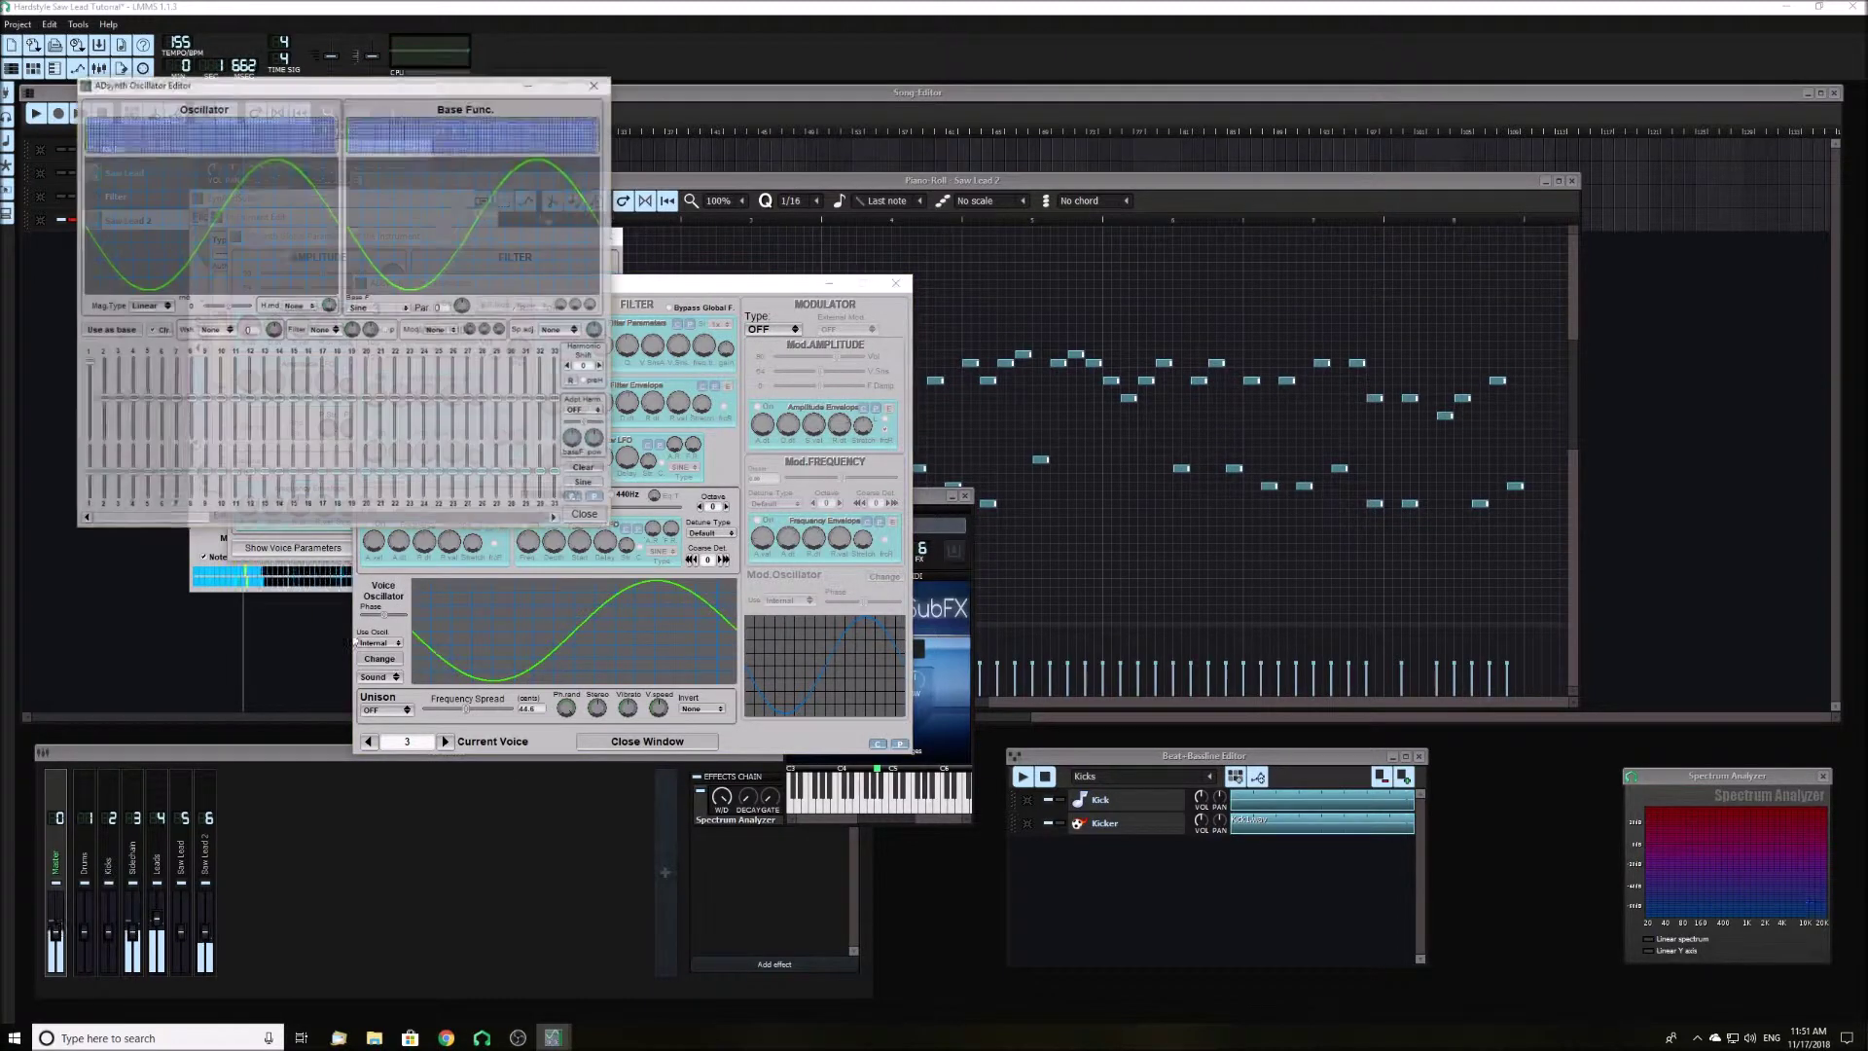
left_click_drag(102, 401, 103, 362)
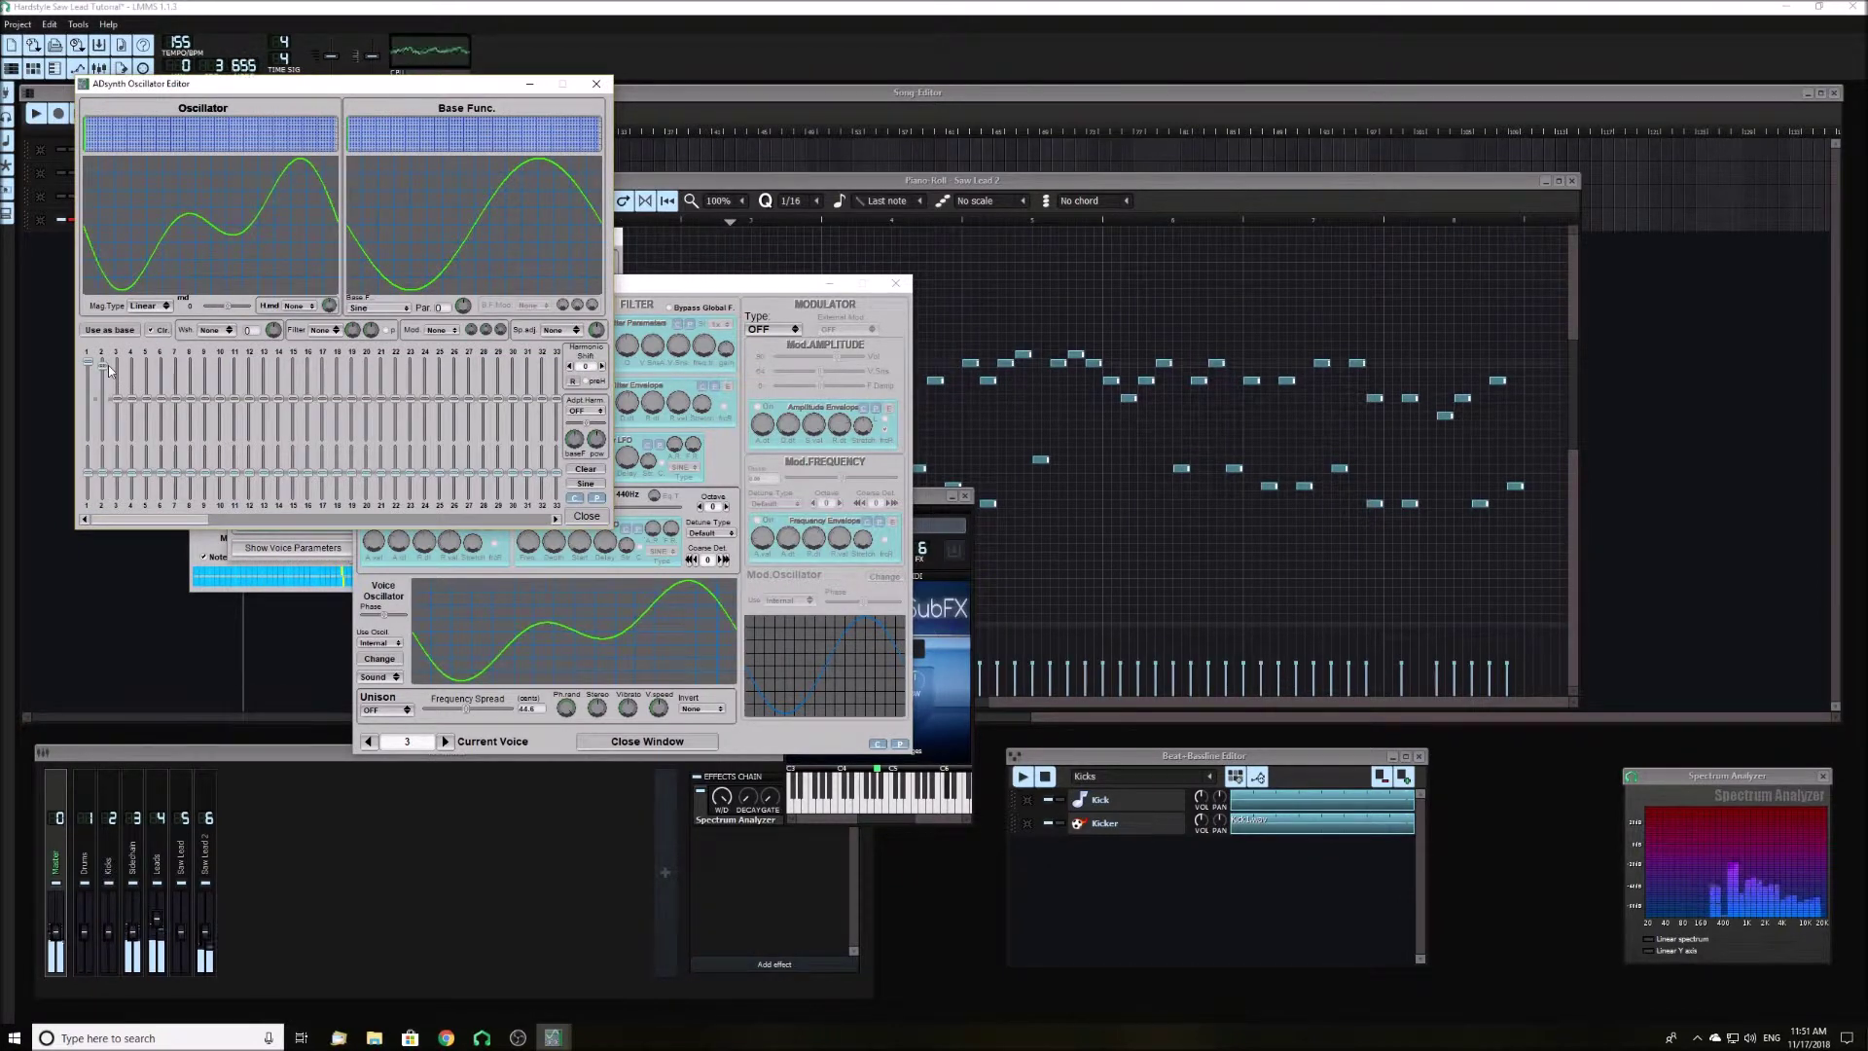
left_click(380, 307)
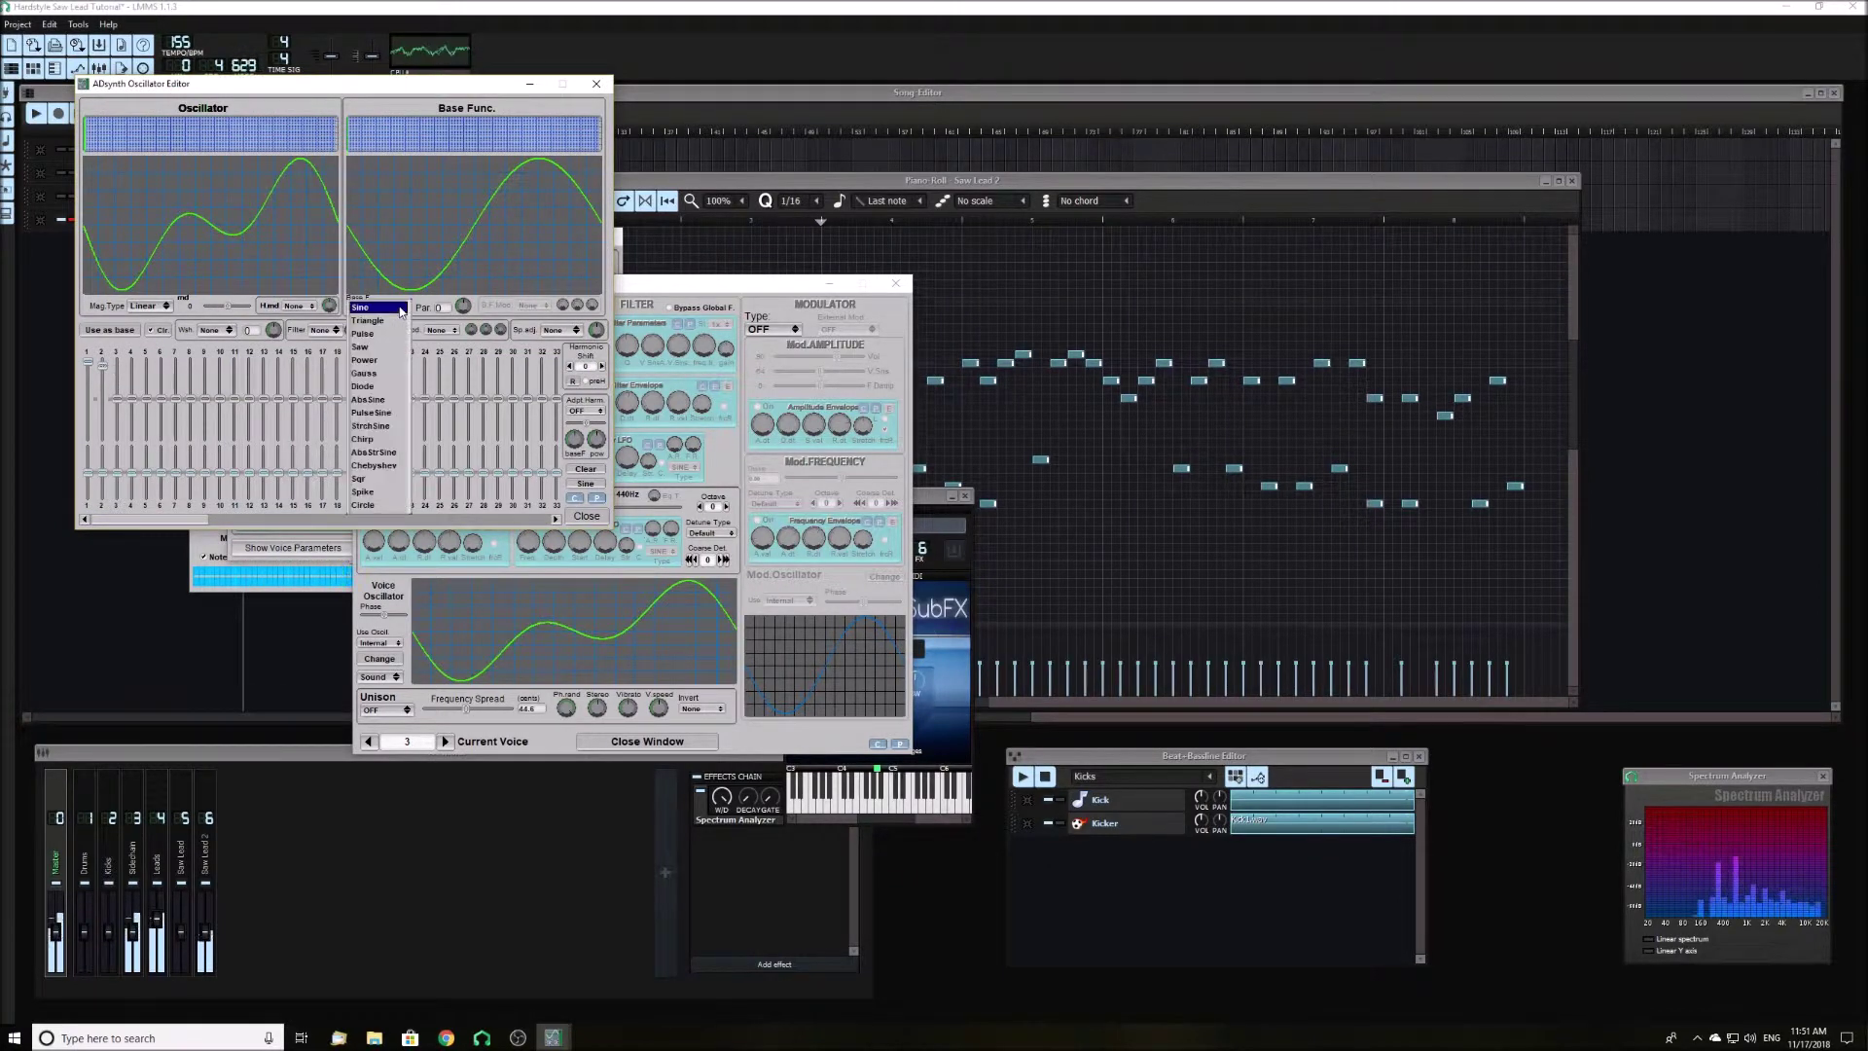
left_click(370, 360)
left_click_drag(116, 395, 163, 384)
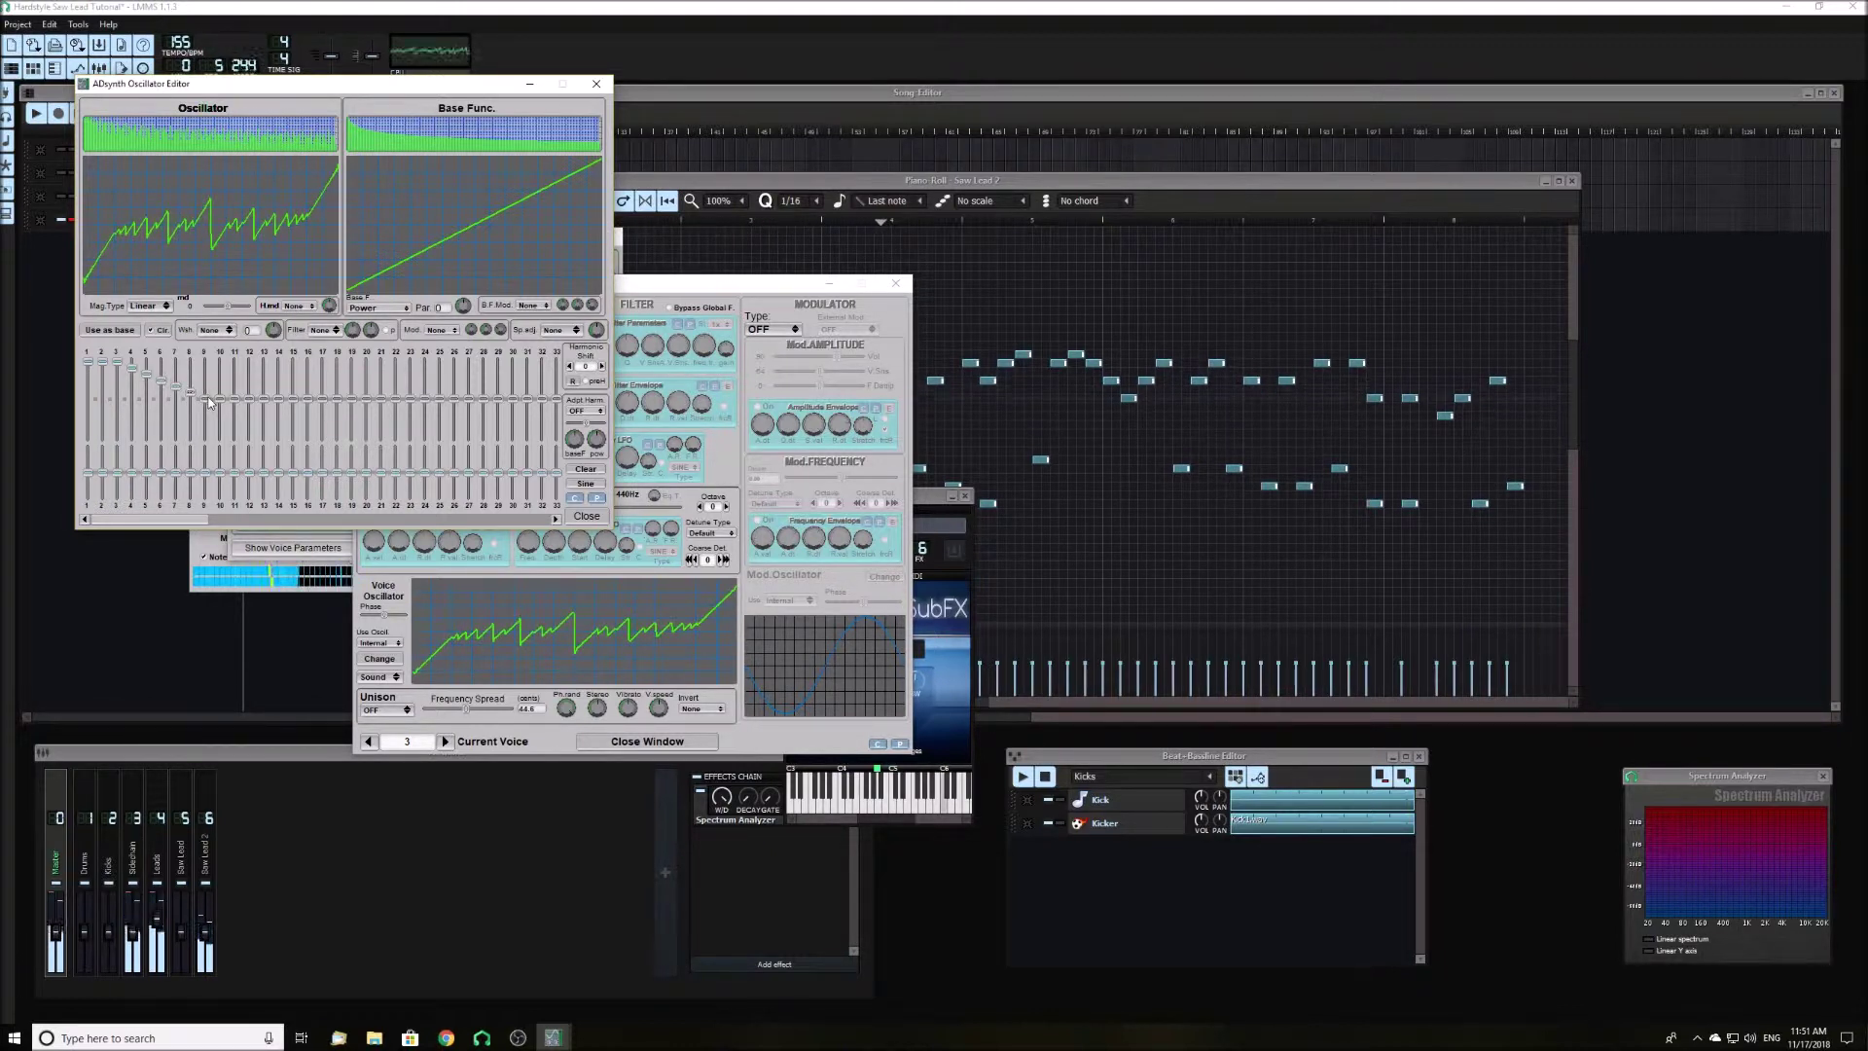
left_click(586, 516)
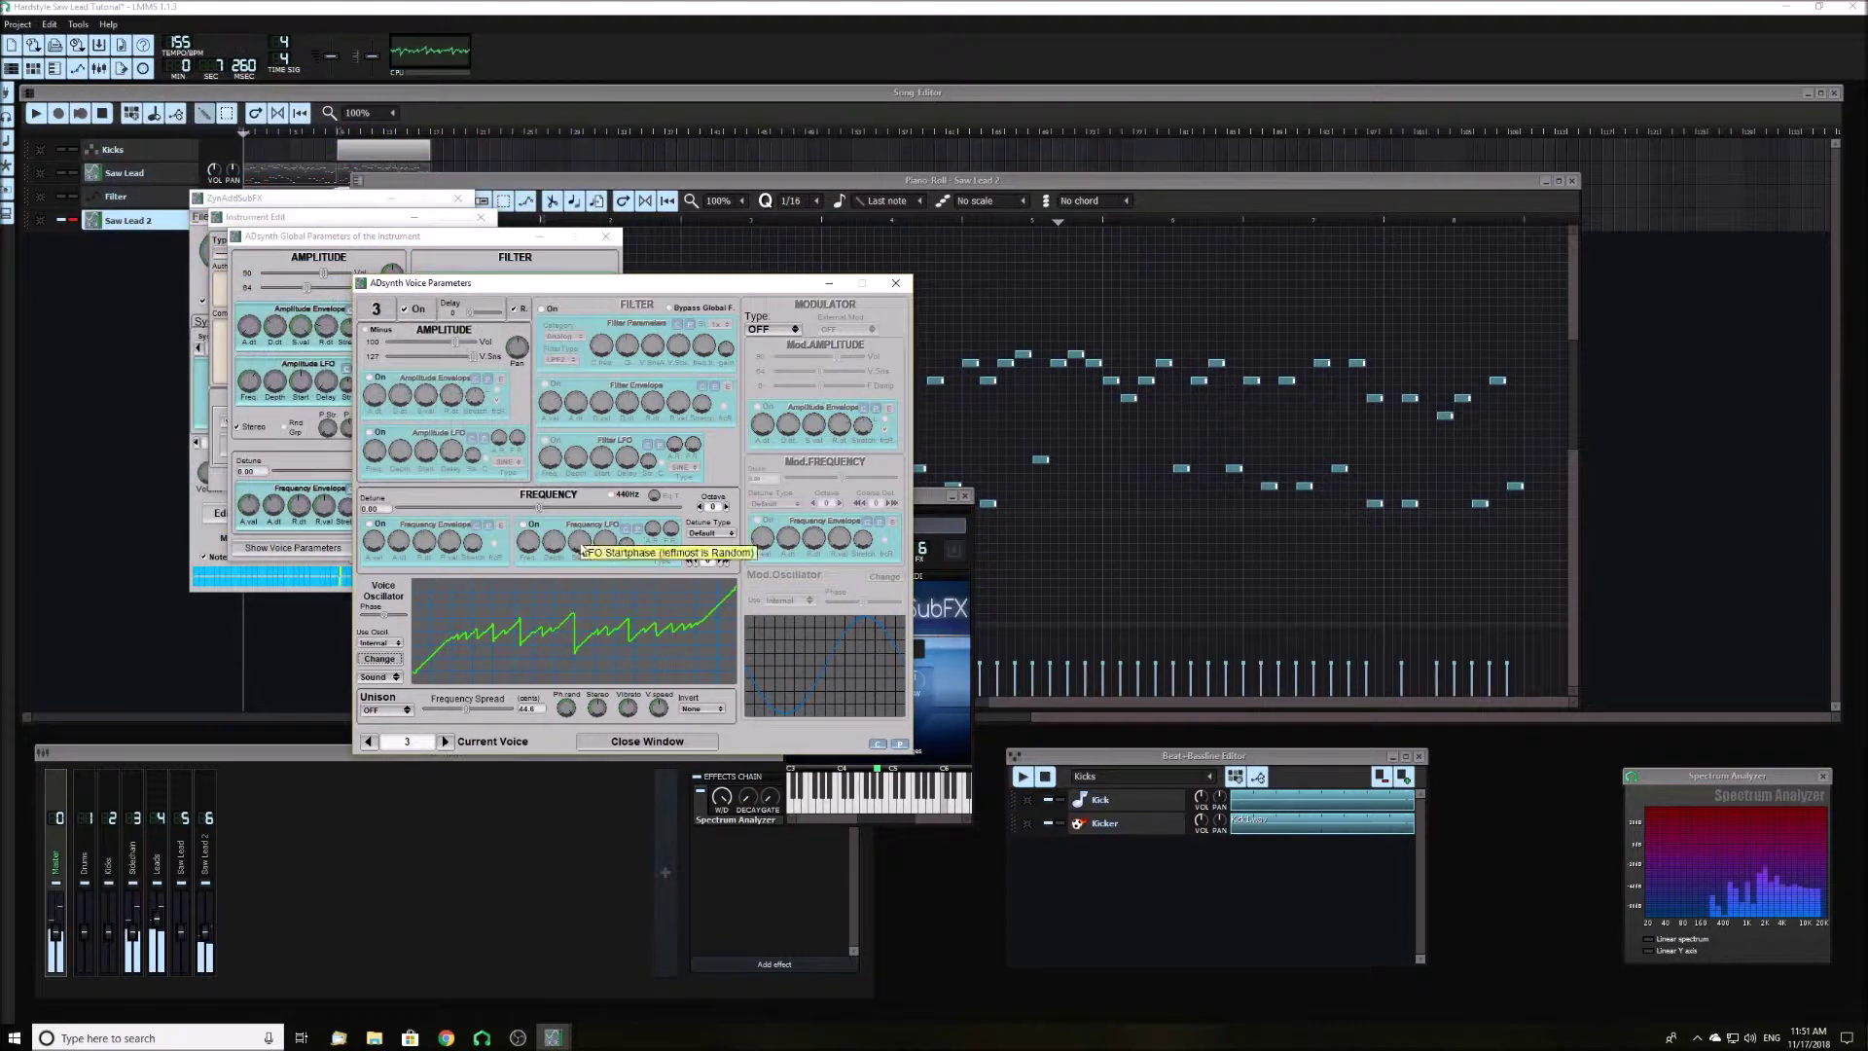
- Set voice 3's unison to size 25 with a frequency spread of about 200 cents and detune the voice to its minimum
left_click(394, 710)
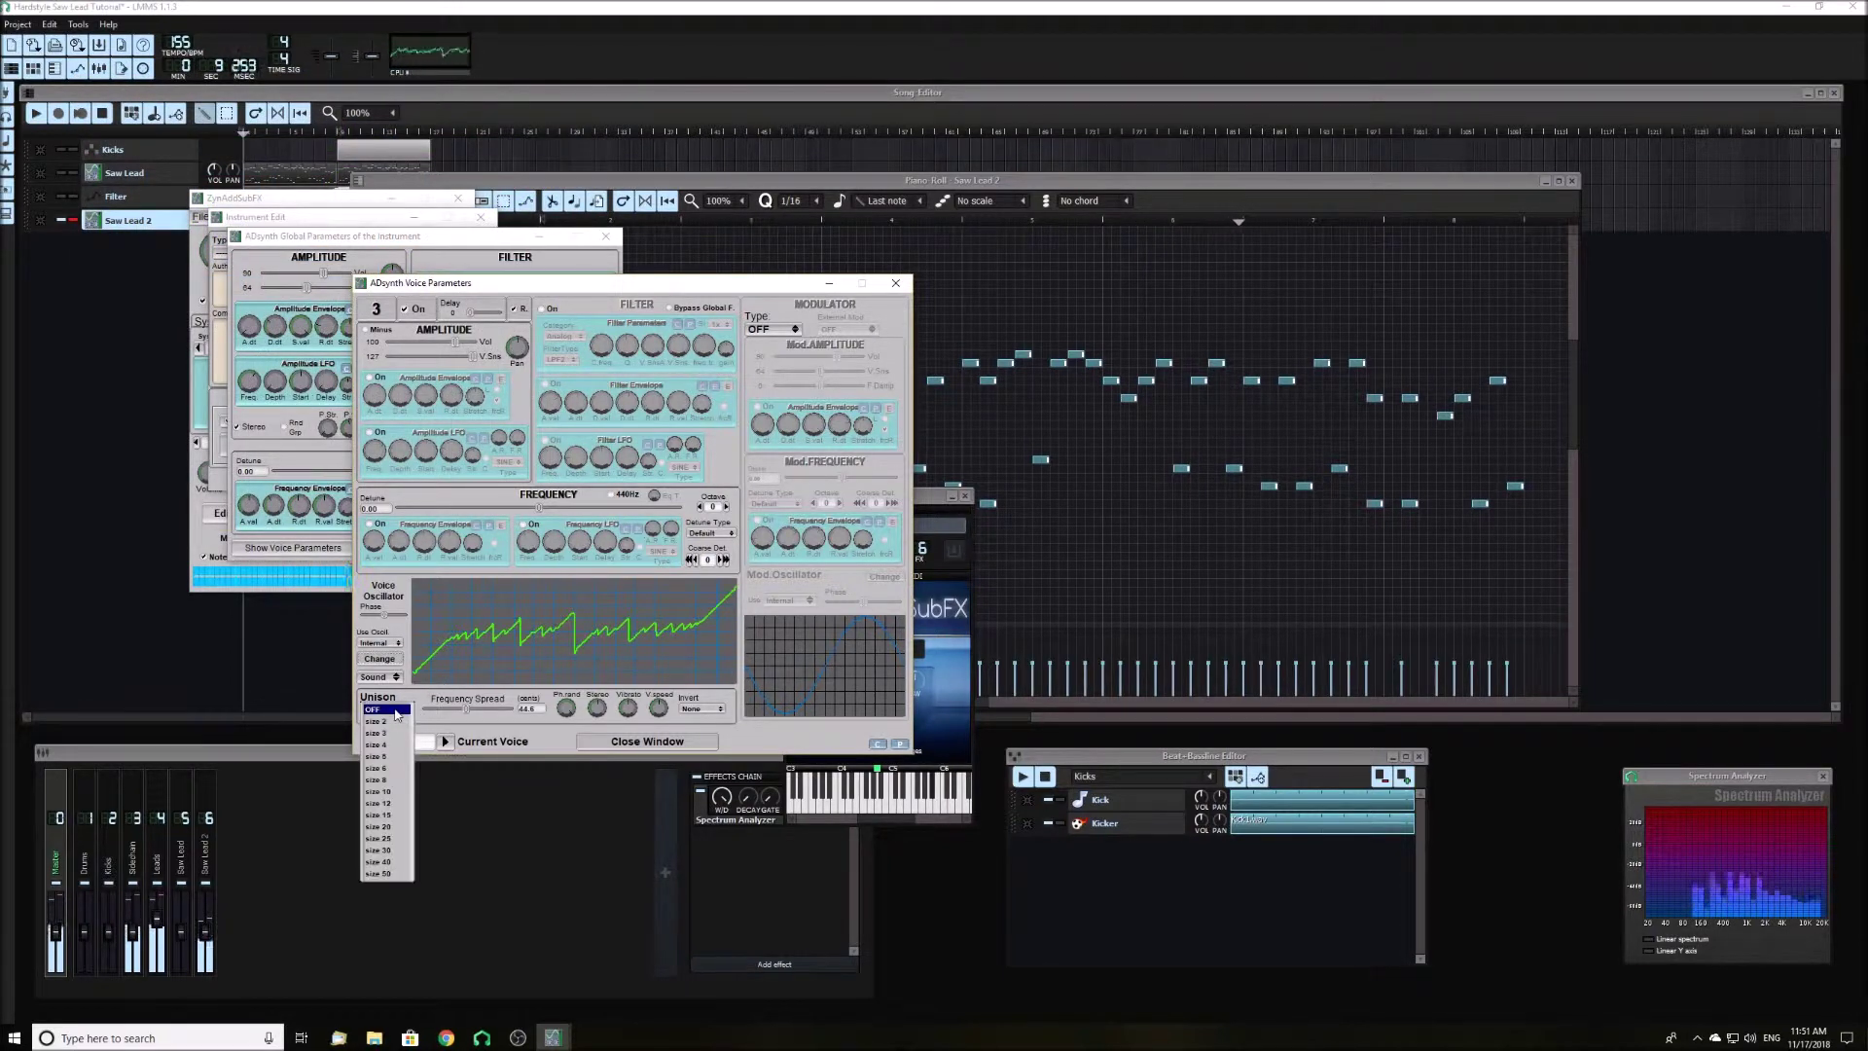
left_click(404, 839)
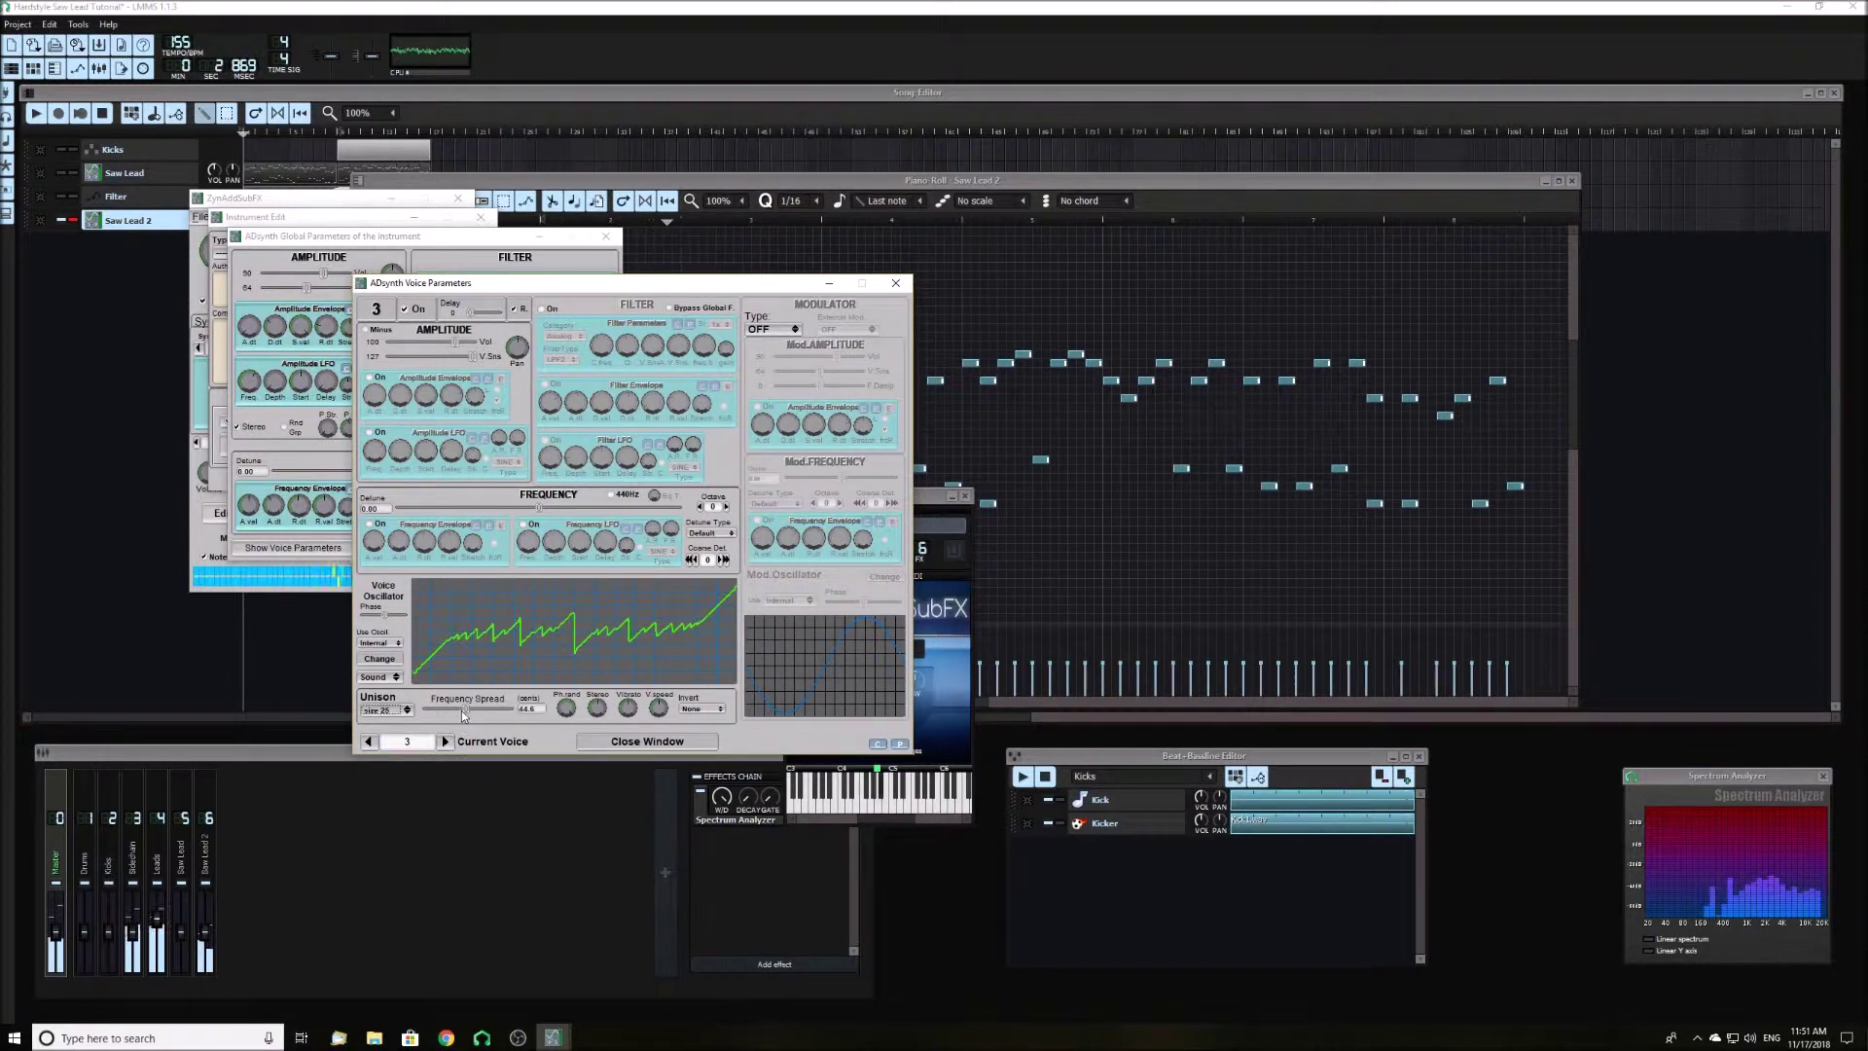
left_click_drag(464, 716, 509, 717)
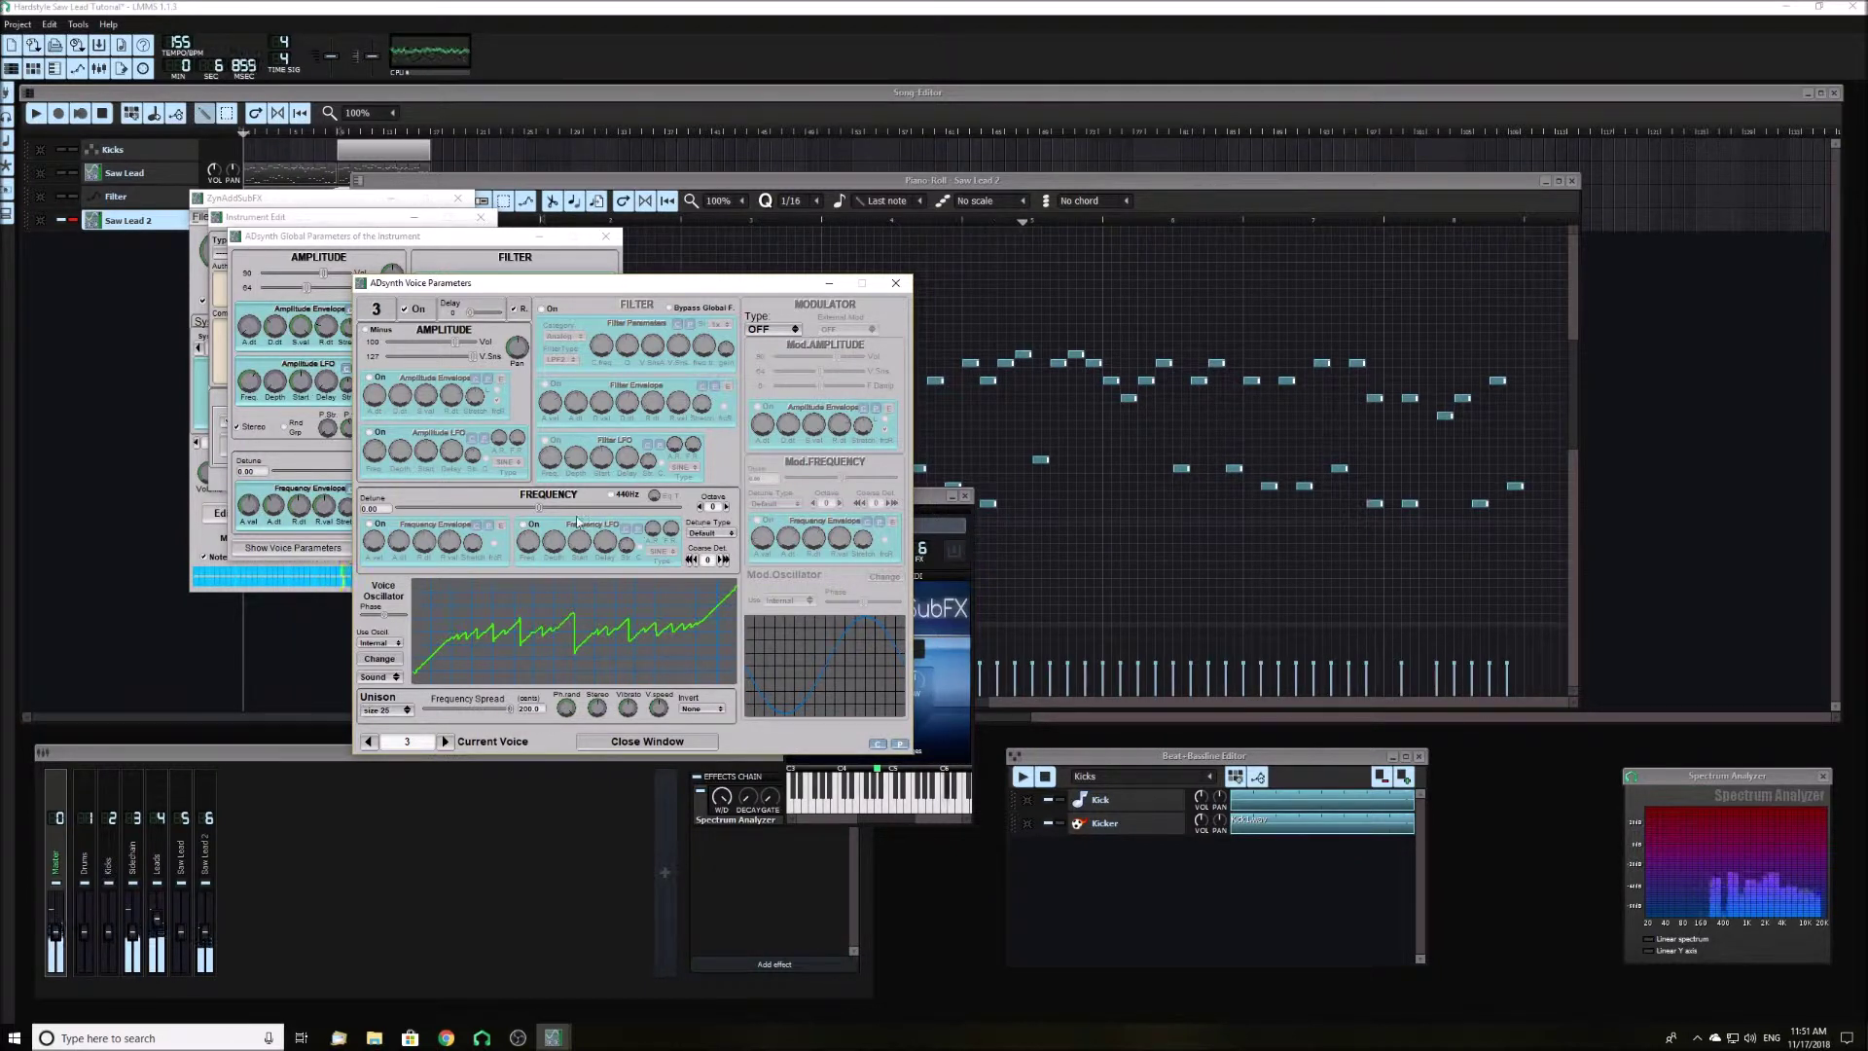
left_click_drag(539, 508, 355, 510)
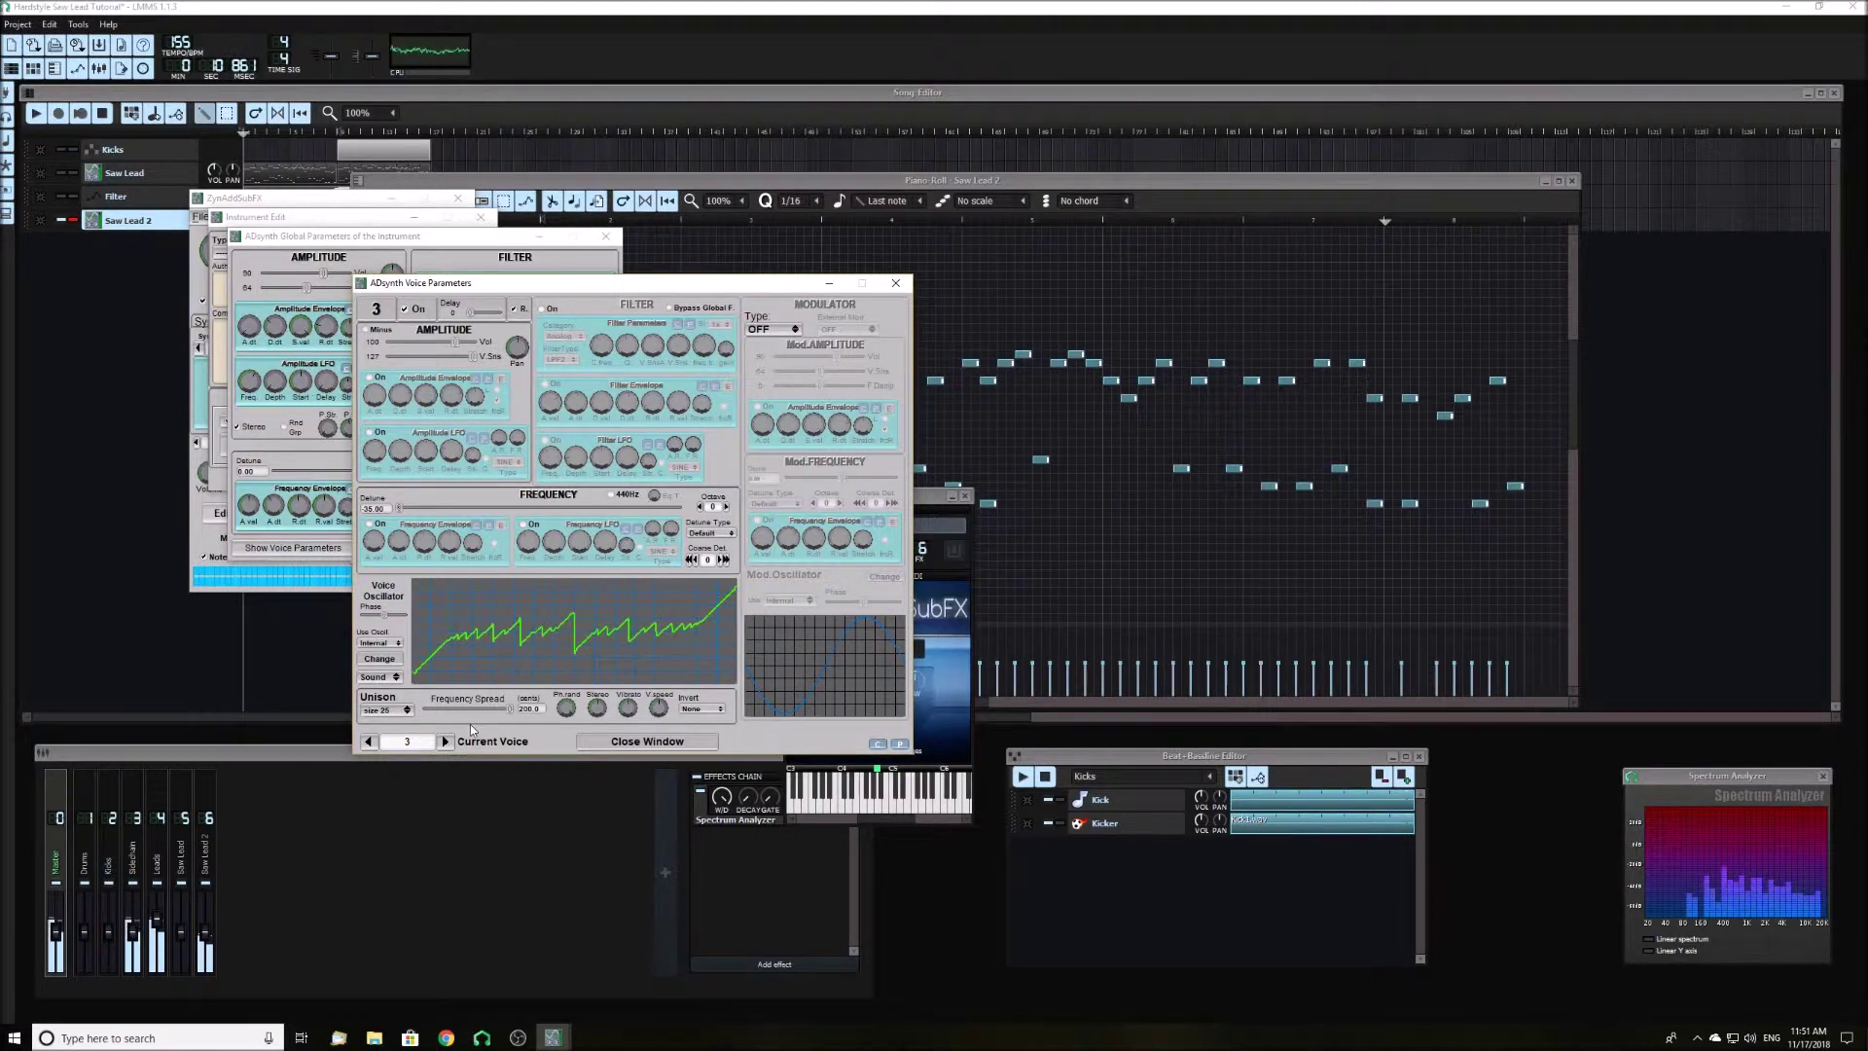
- Enable voice 4 and make it use voice 3's oscillator (Ext. 3)
left_click(446, 743)
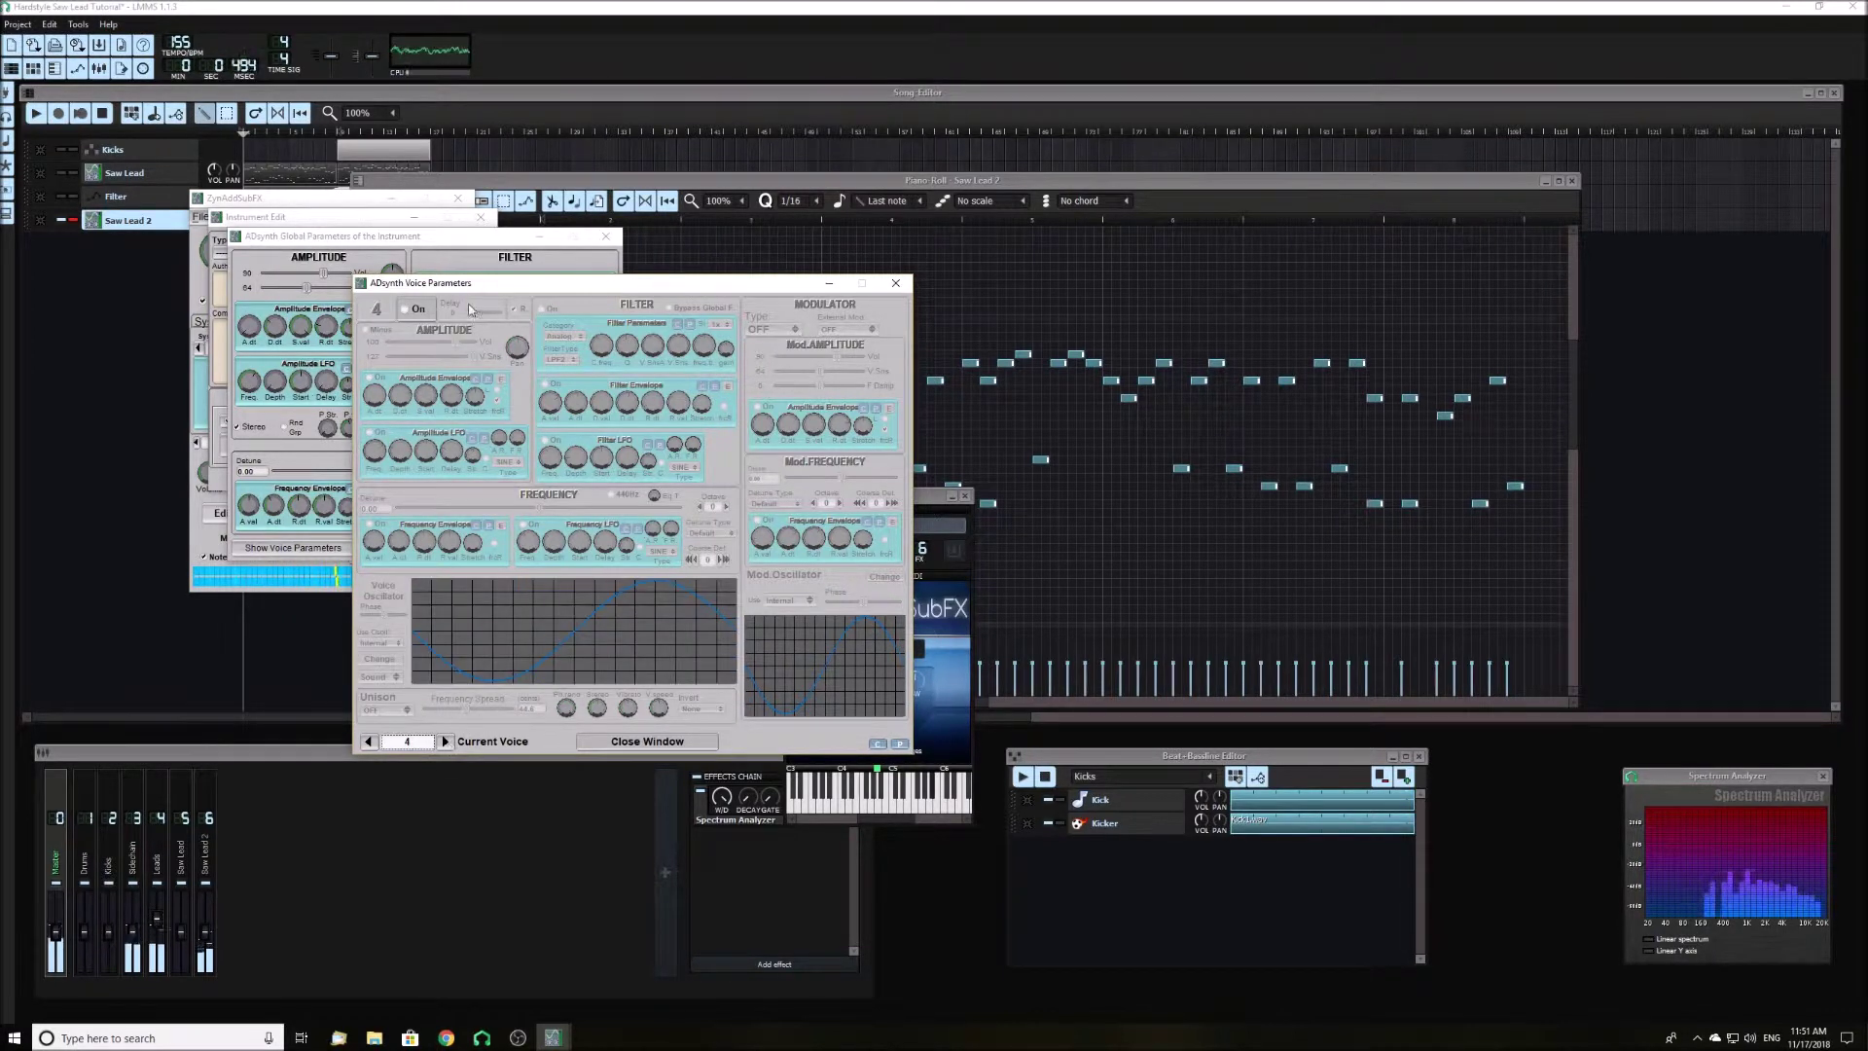
left_click(408, 309)
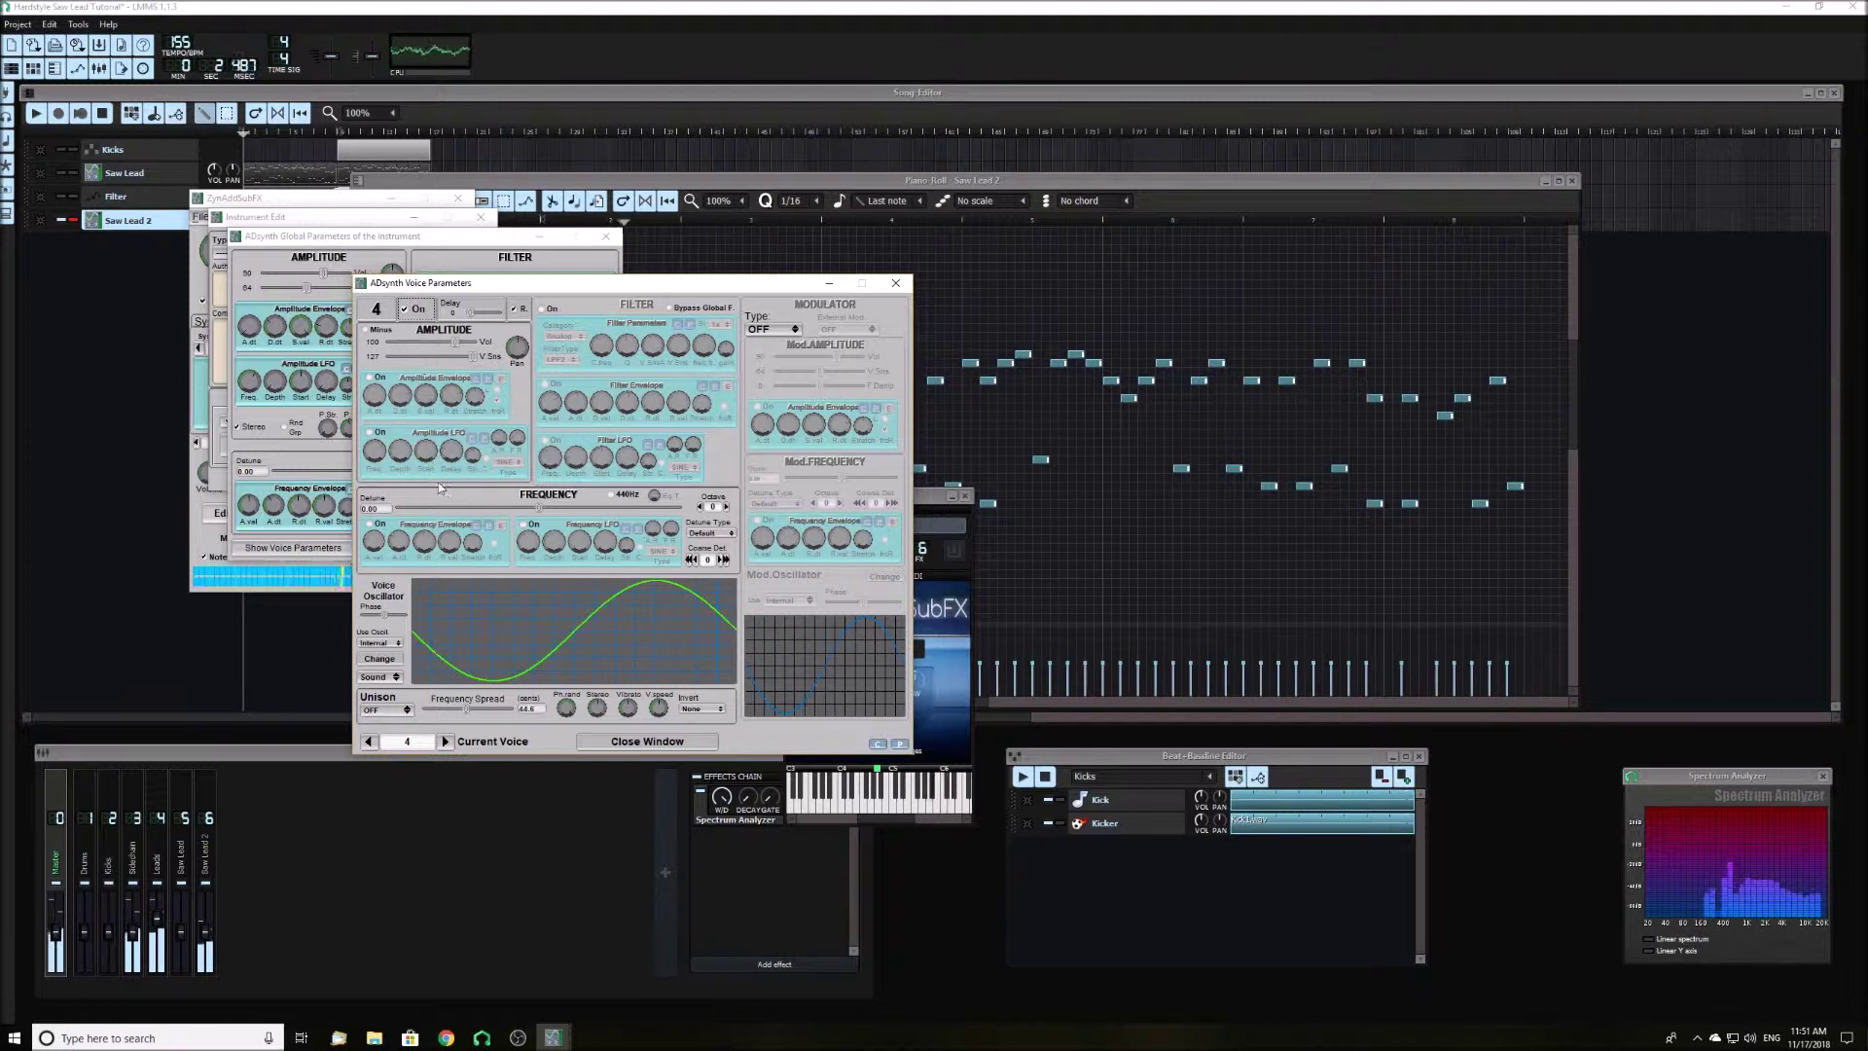
left_click(393, 644)
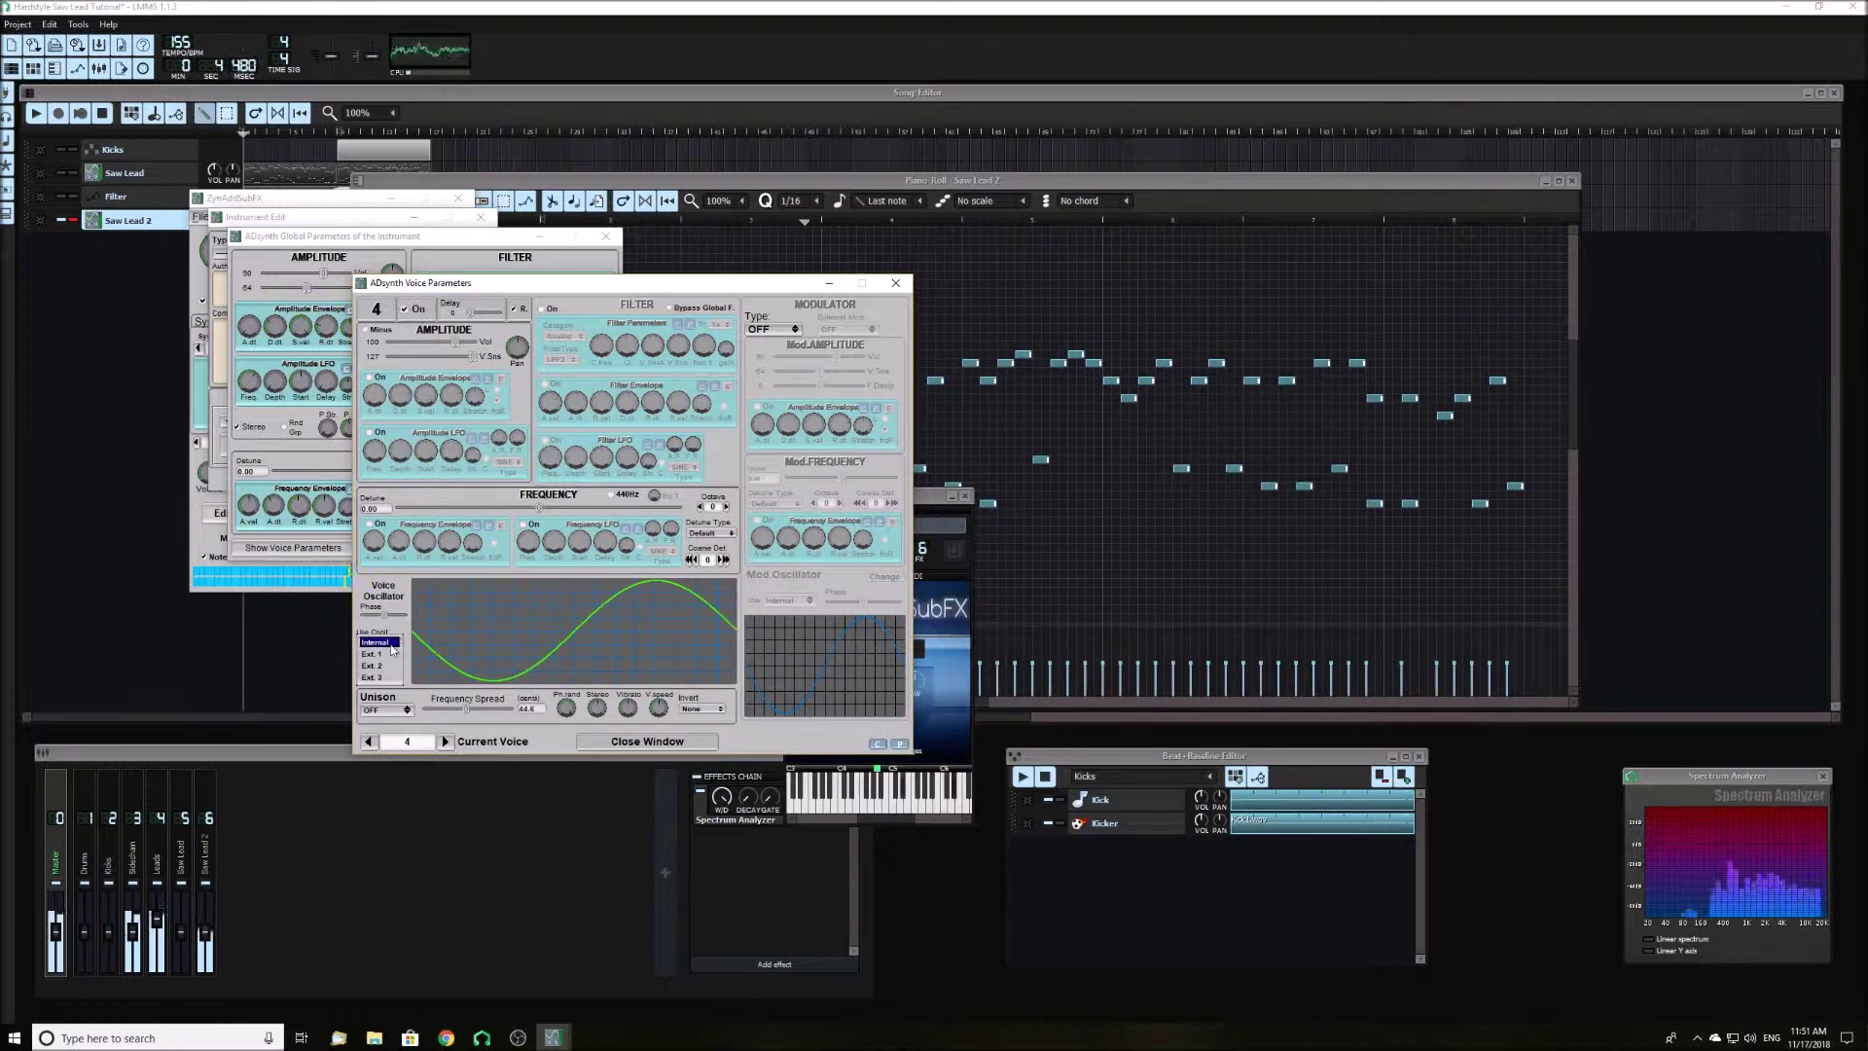
left_click(385, 680)
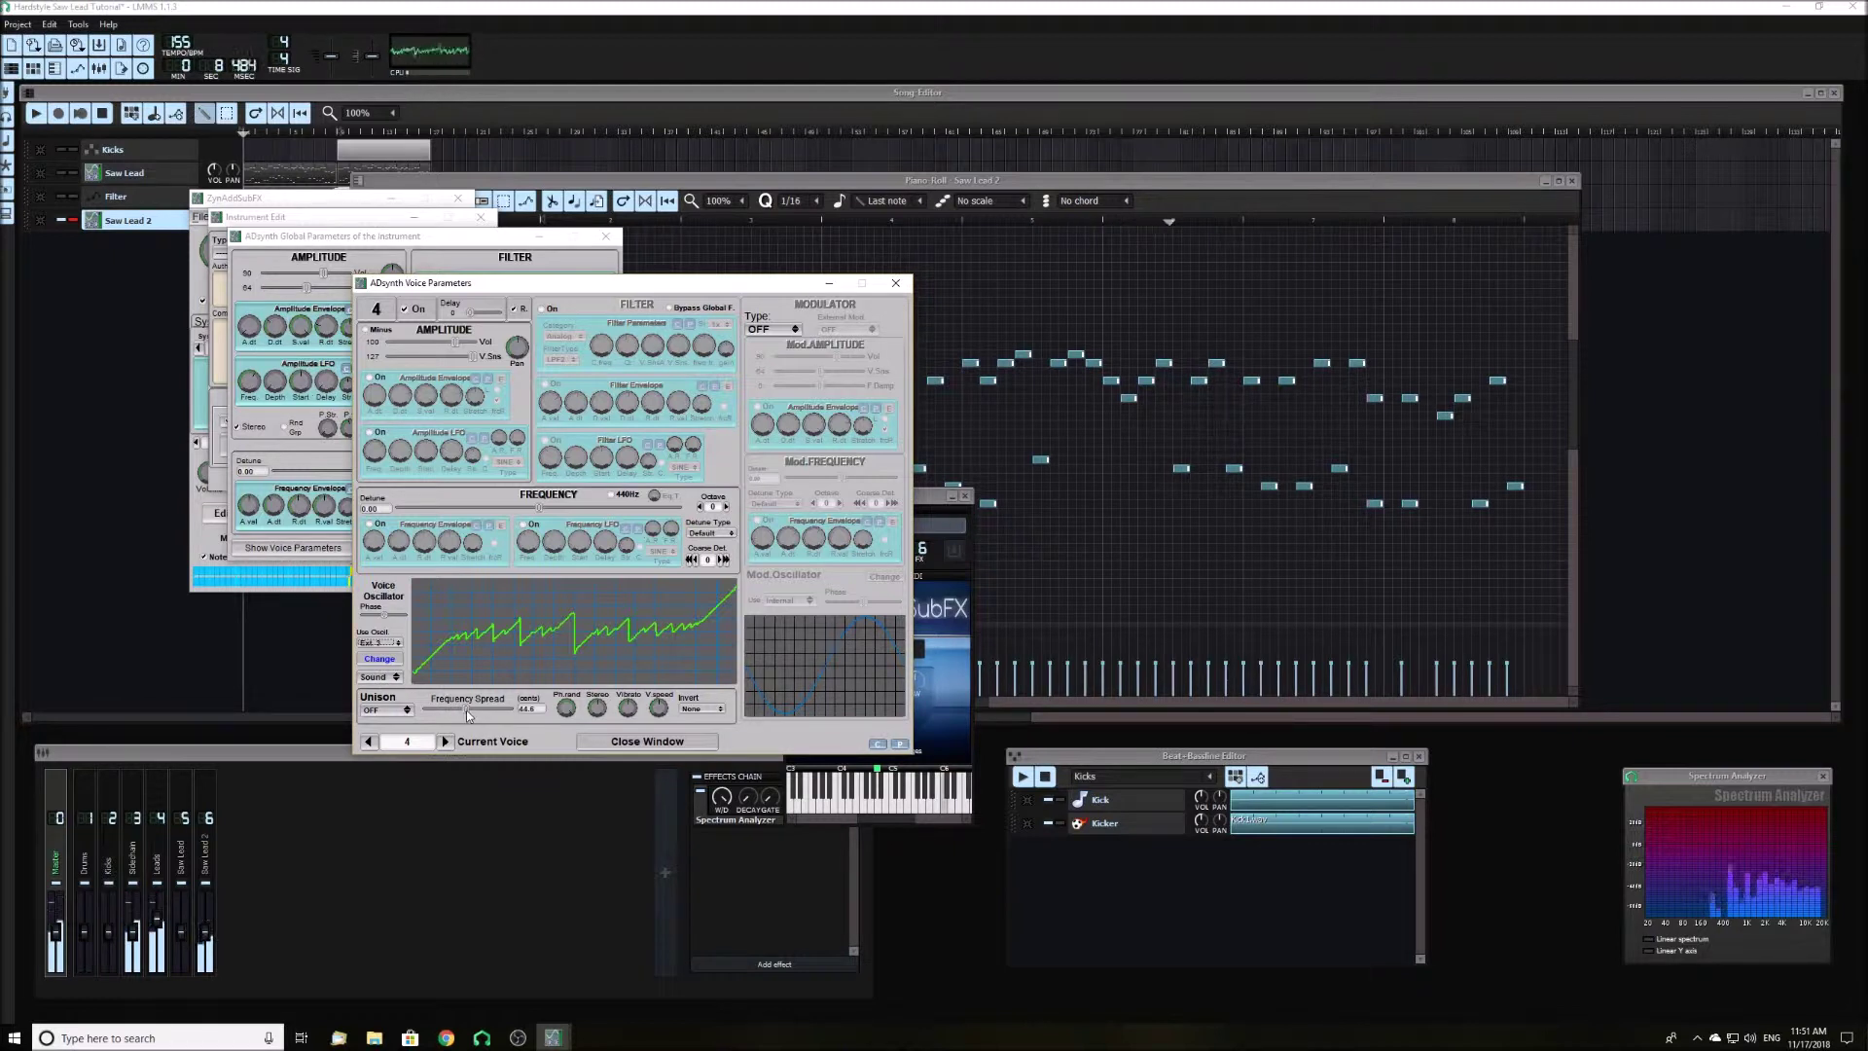
- Set voice 4's unison to size 25 with a frequency spread of about 200 cents and detune the voice to its maximum
left_click(386, 709)
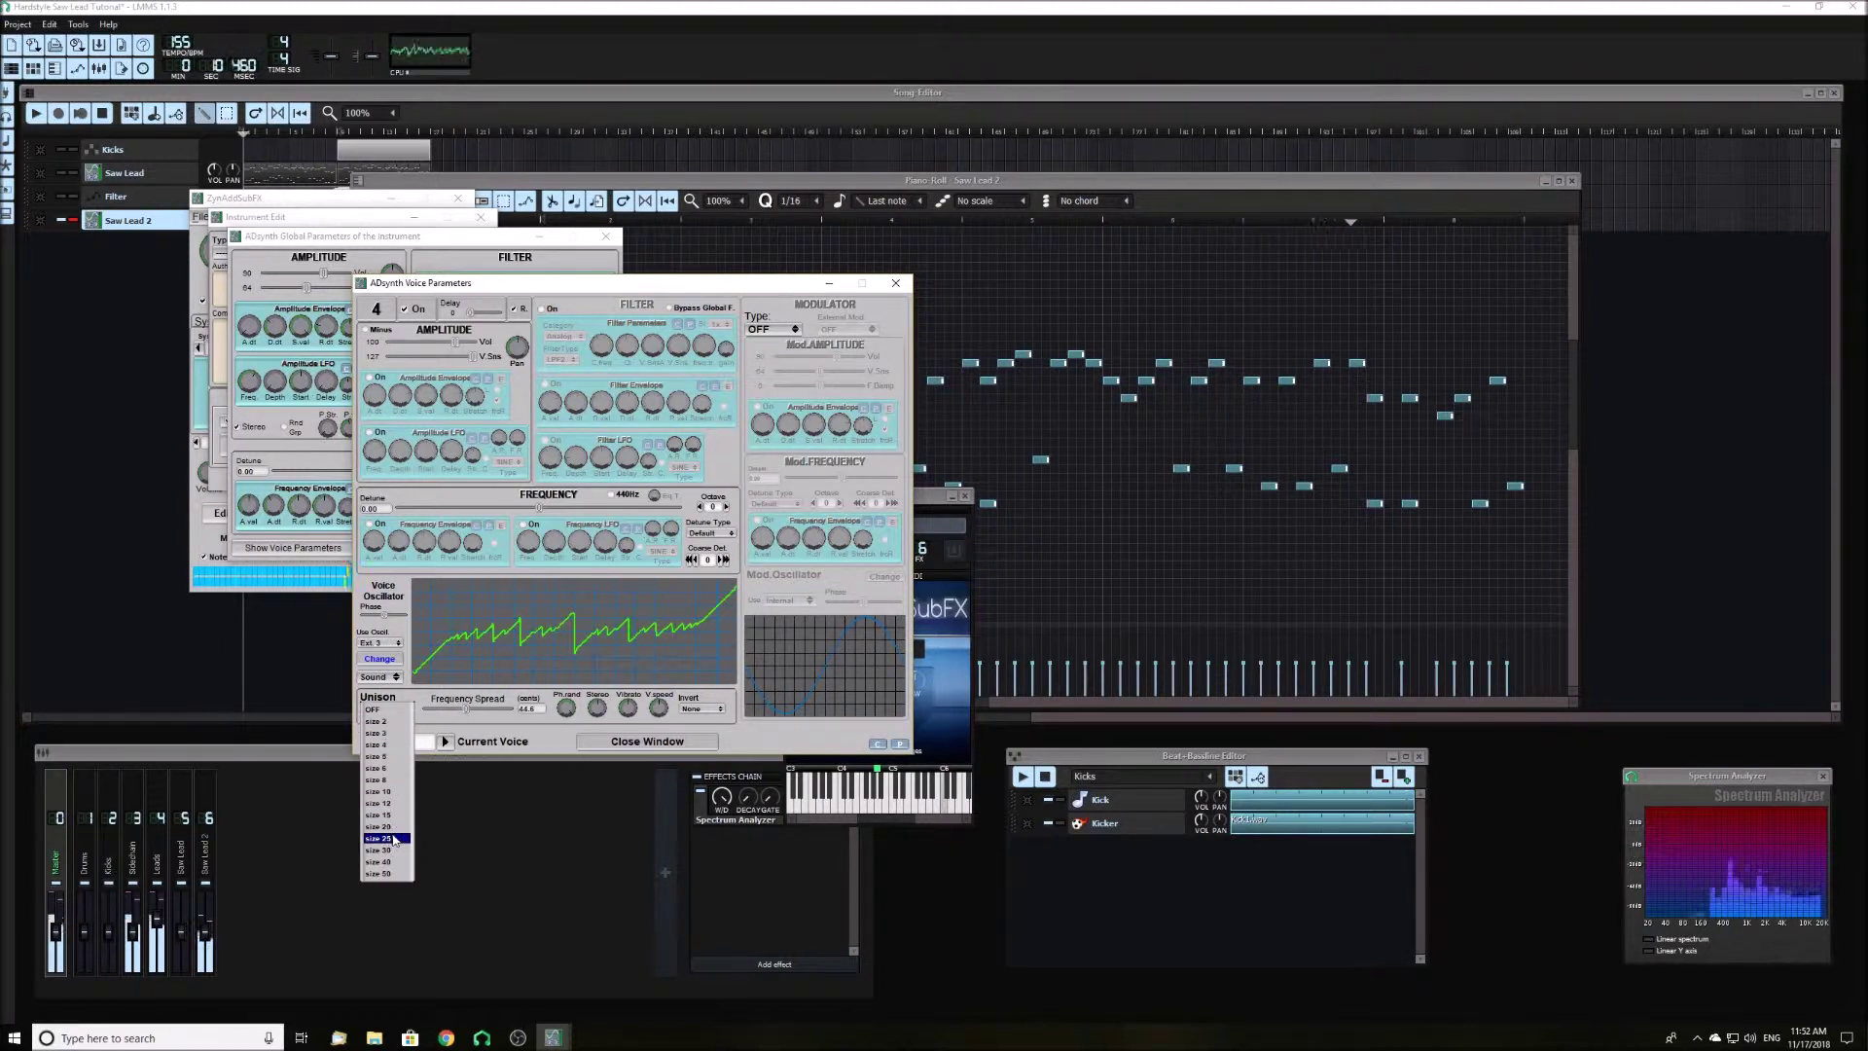
left_click(389, 828)
left_click(387, 709)
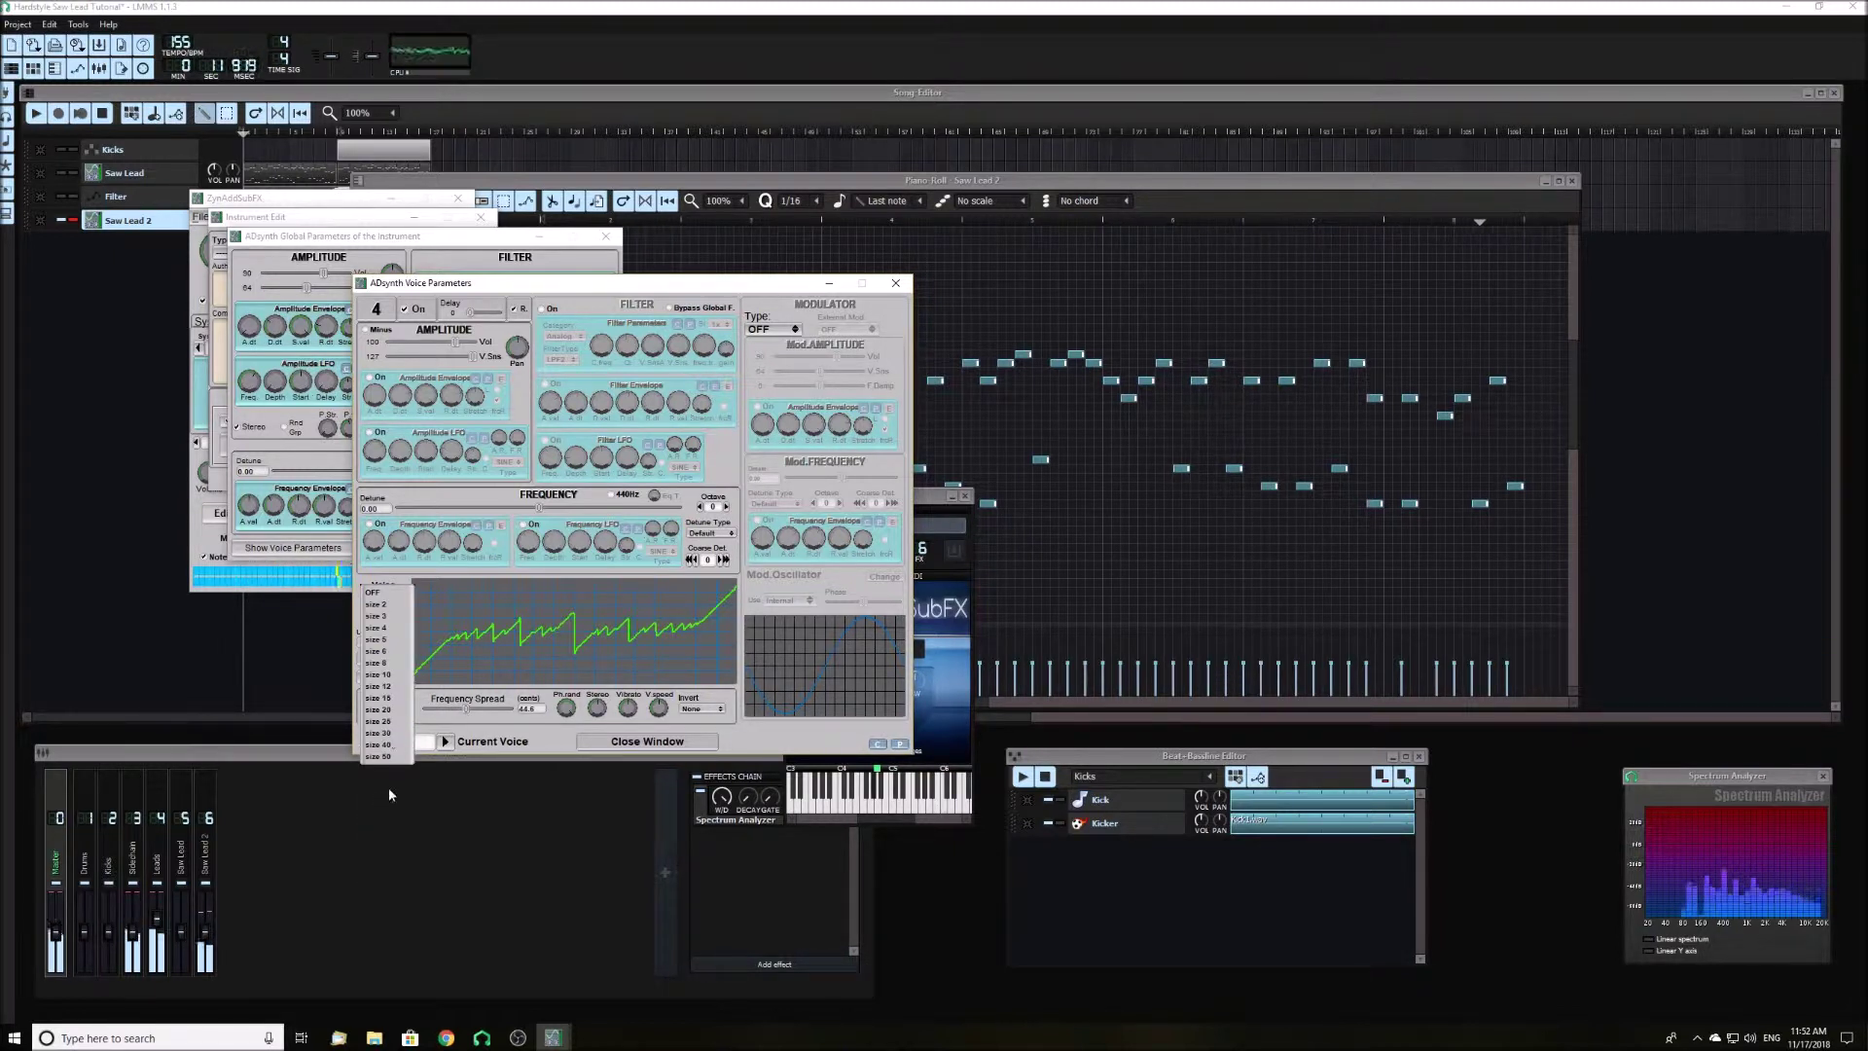
left_click(388, 723)
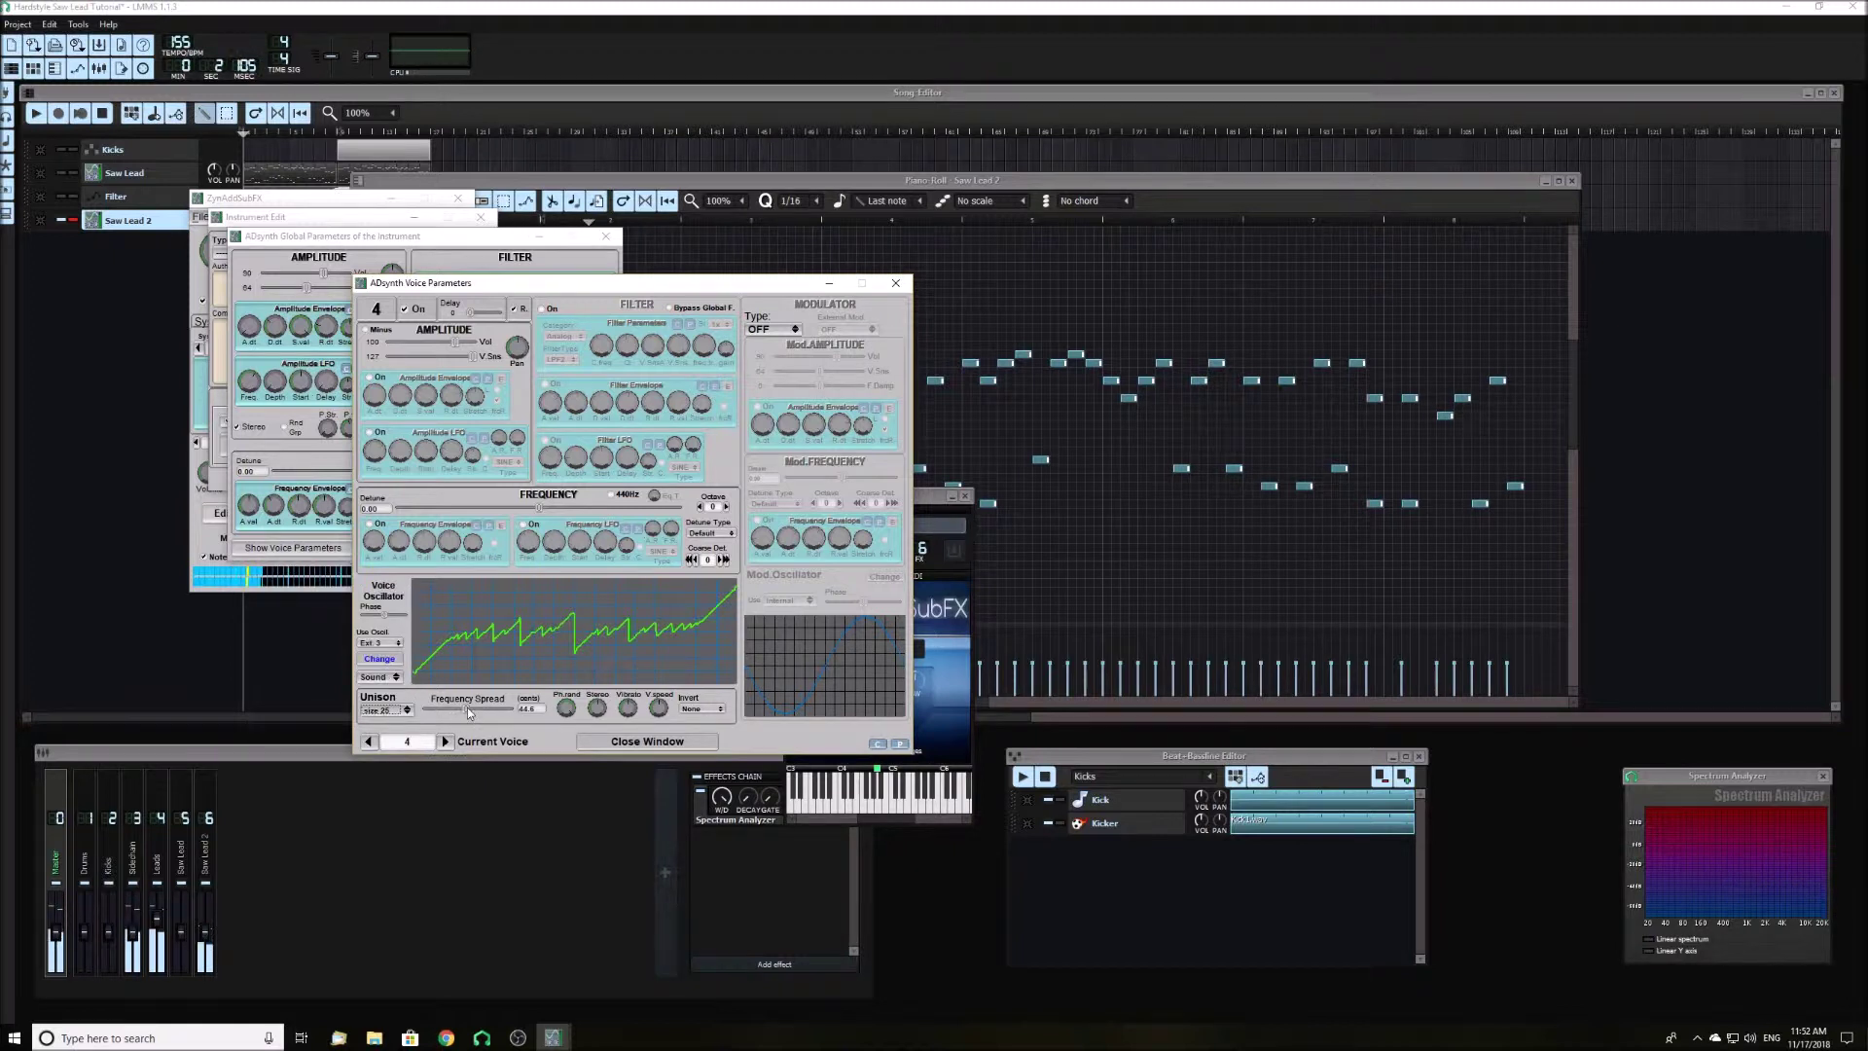
left_click_drag(487, 709, 543, 711)
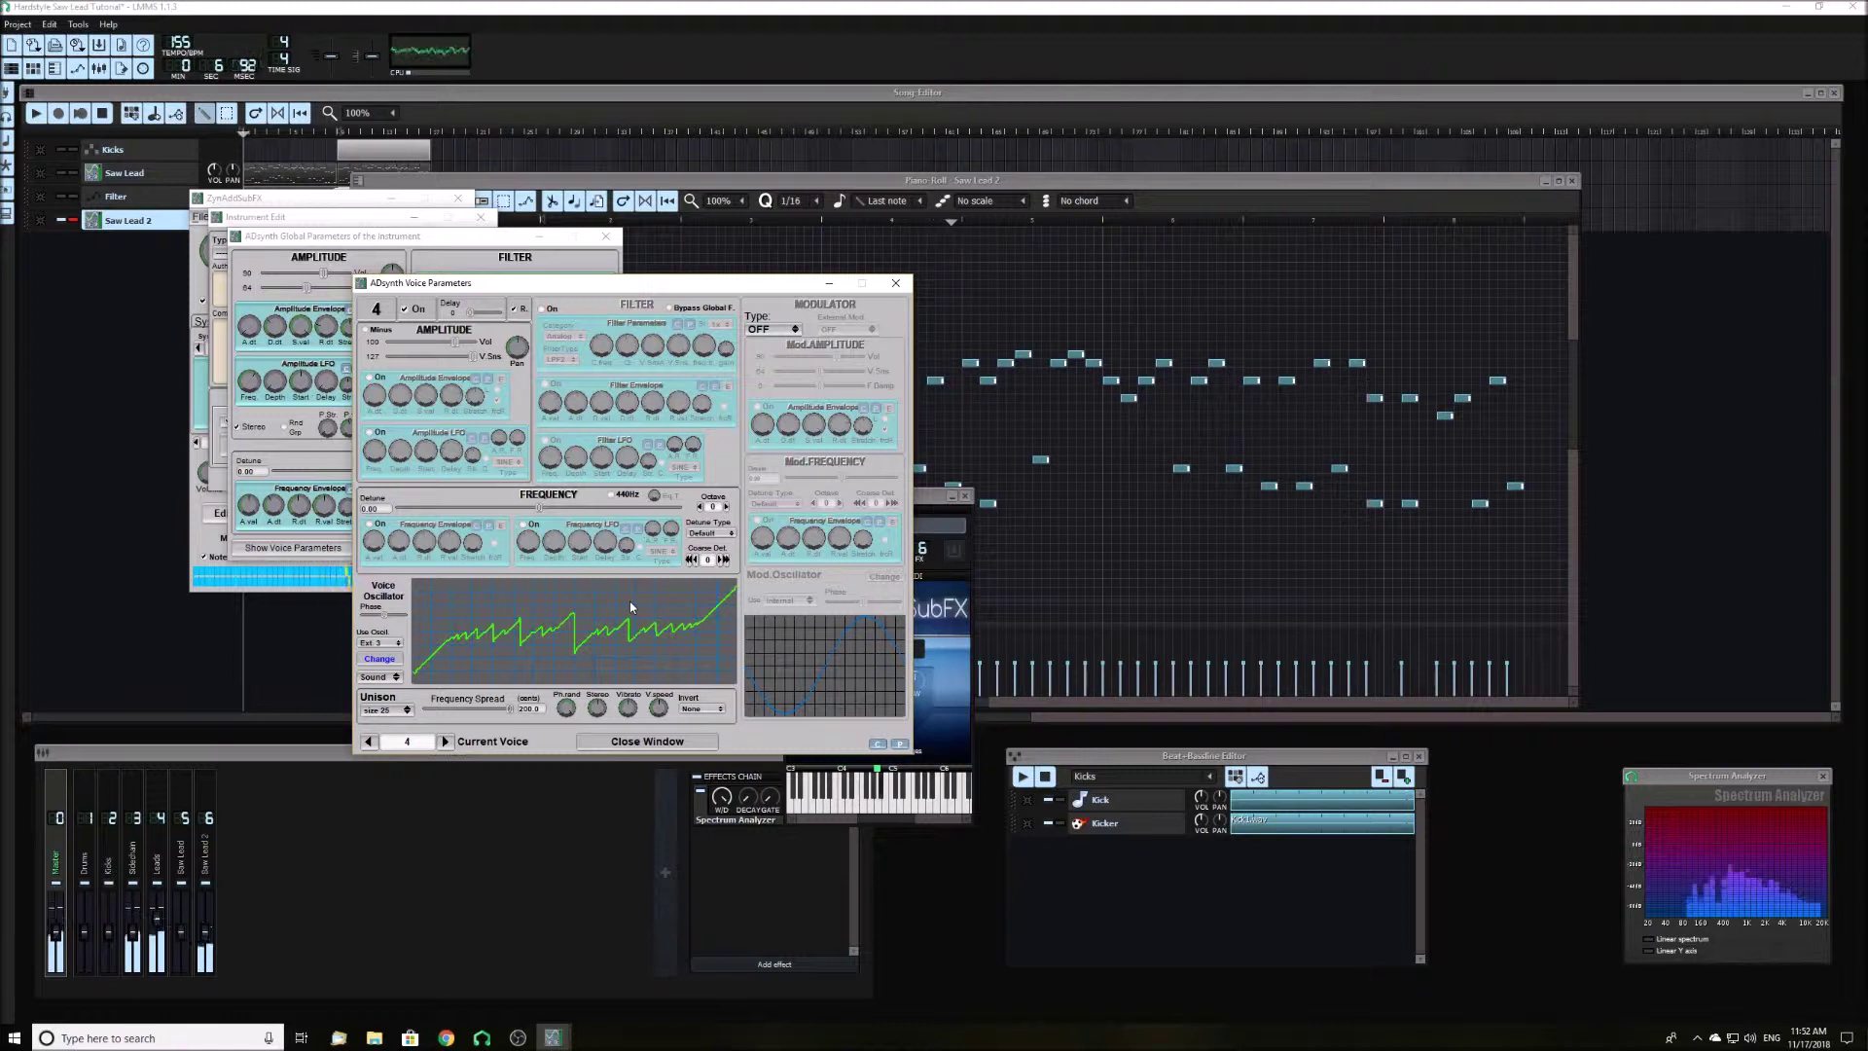
left_click_drag(539, 510, 678, 515)
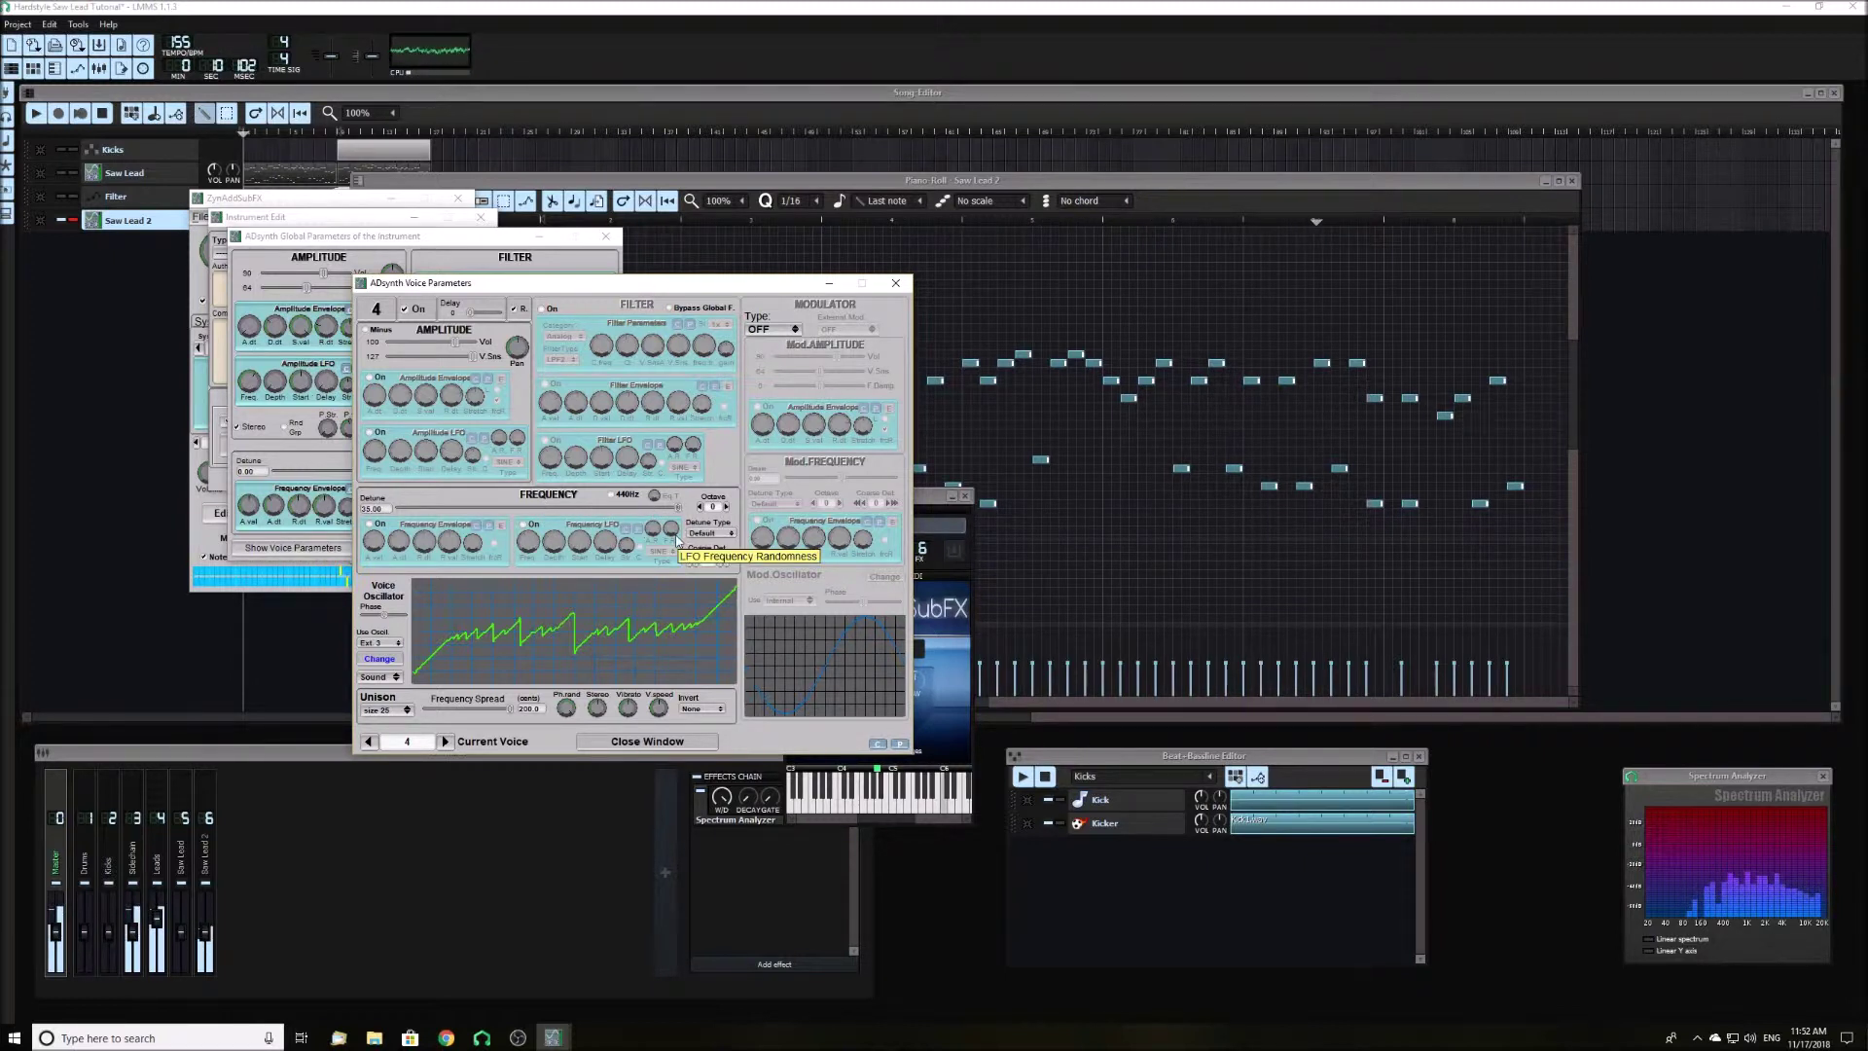
- Close the ADsynth voice and global parameters and add a Reverb as the part's first insert effect
left_click(637, 743)
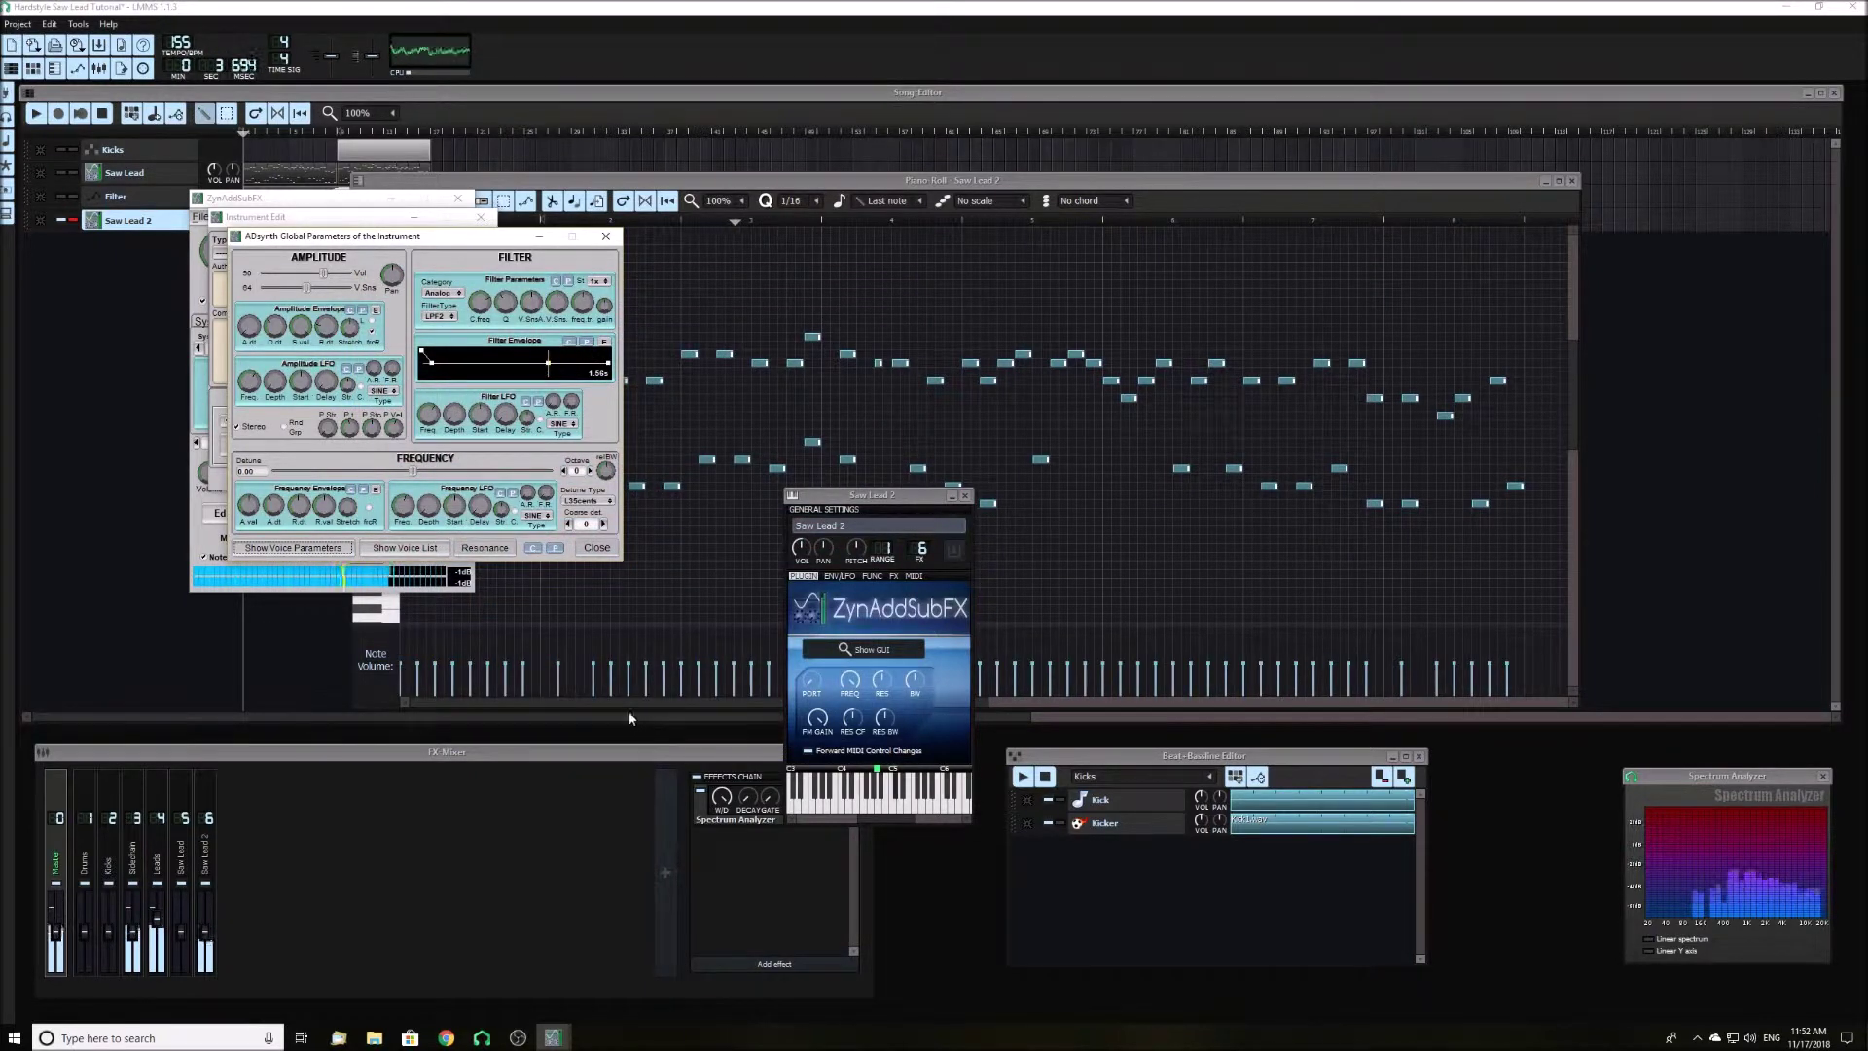
left_click(596, 548)
left_click_drag(392, 237, 535, 405)
left_click(608, 620)
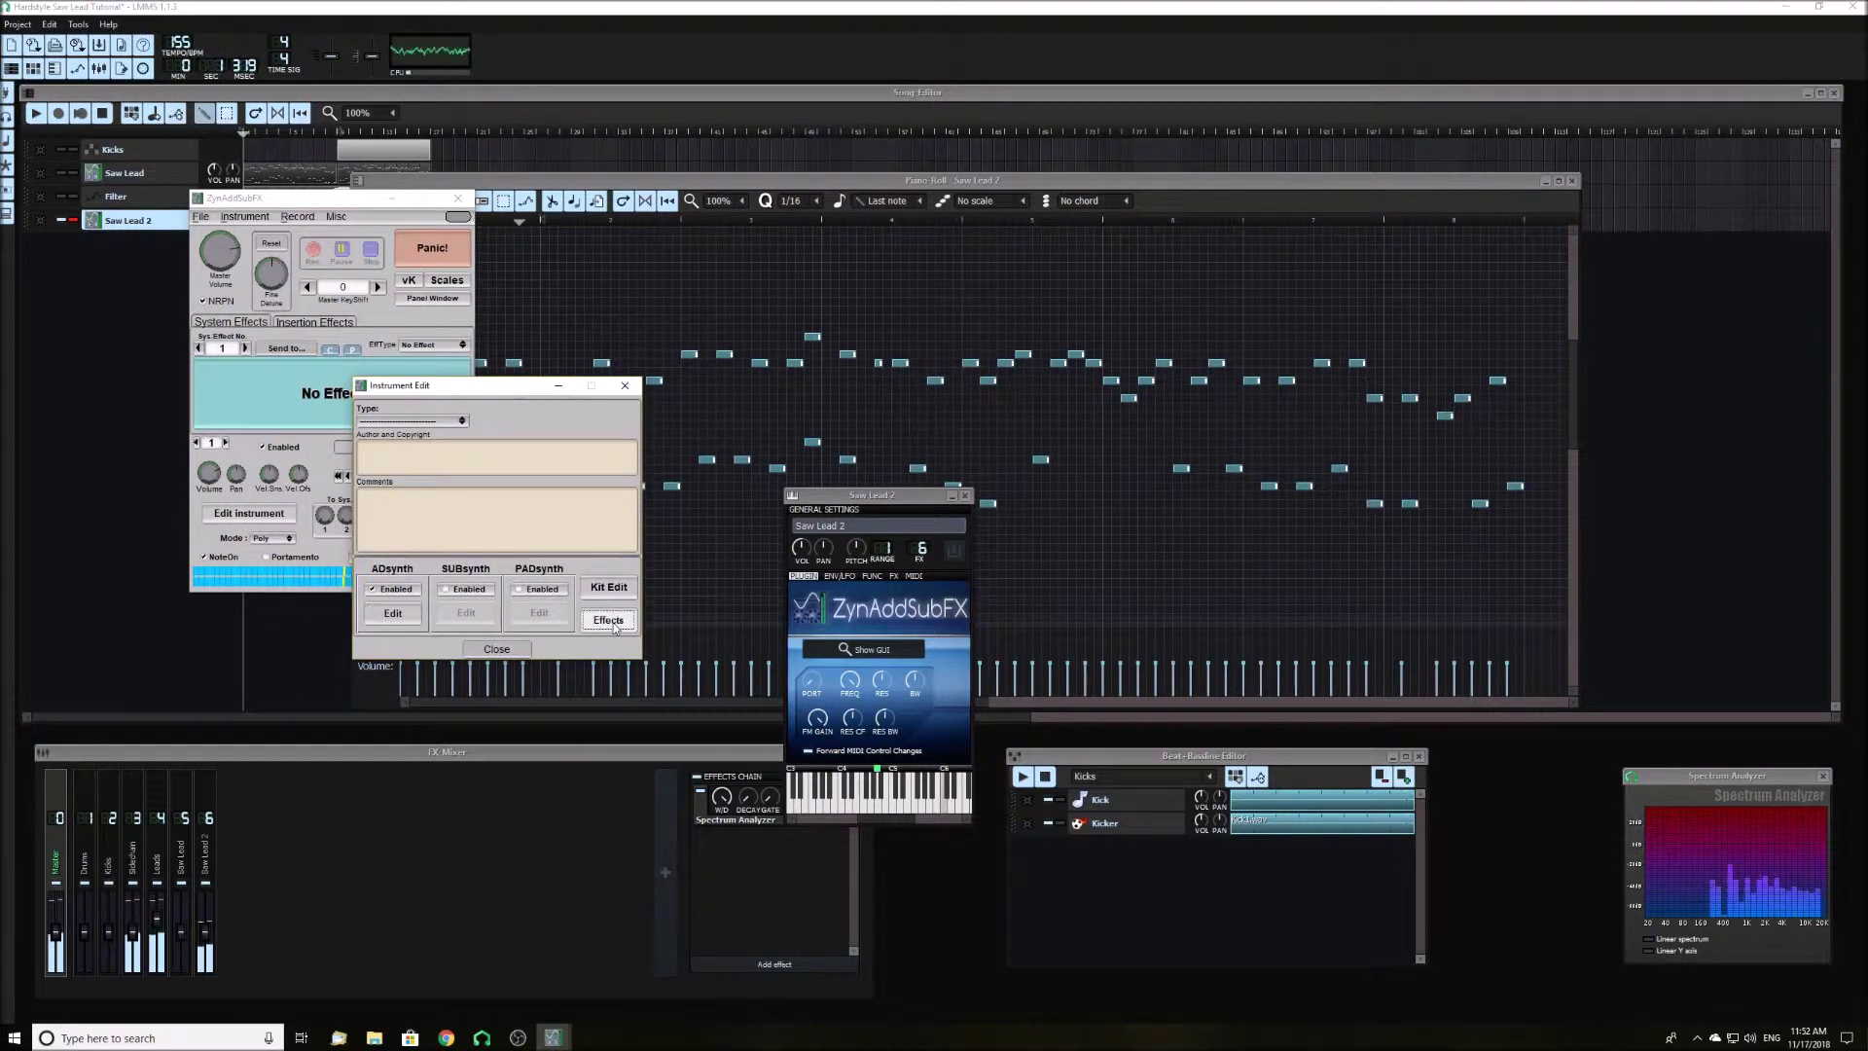
left_click_drag(207, 105, 374, 371)
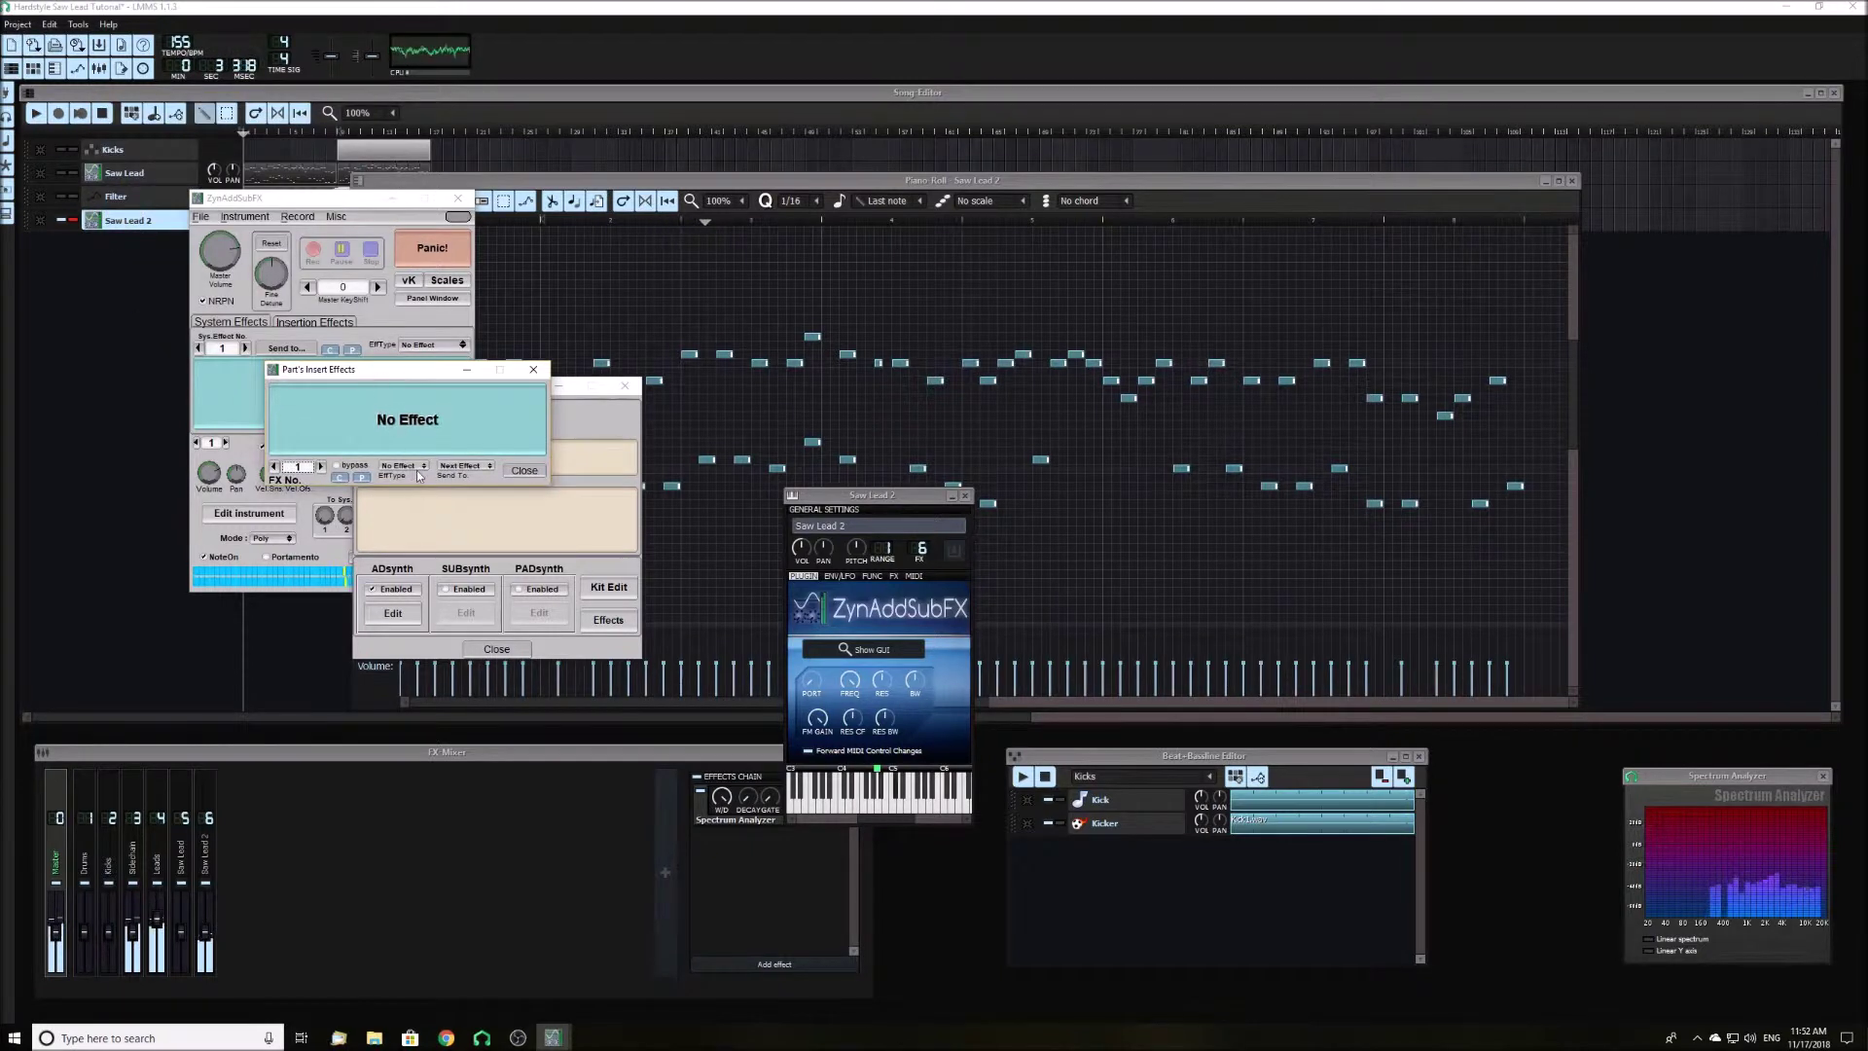
left_click(417, 468)
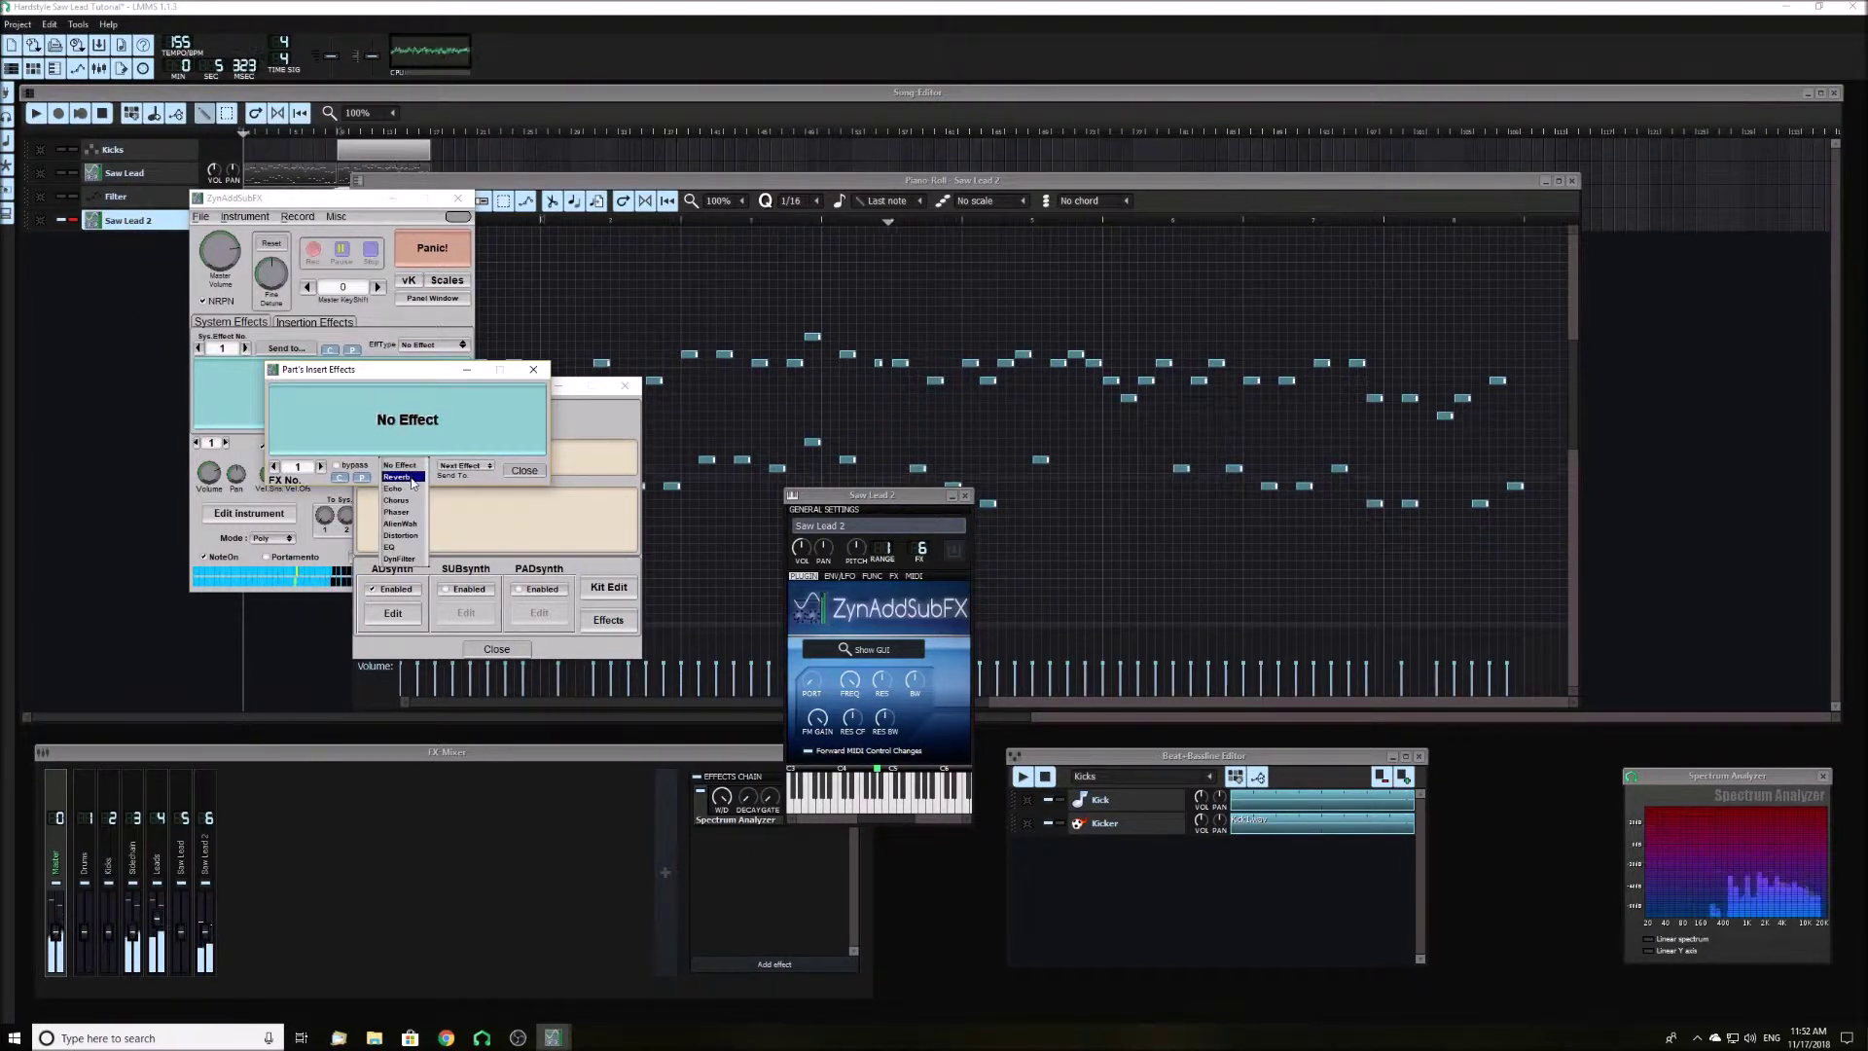
left_click(412, 478)
mouse_move(430, 426)
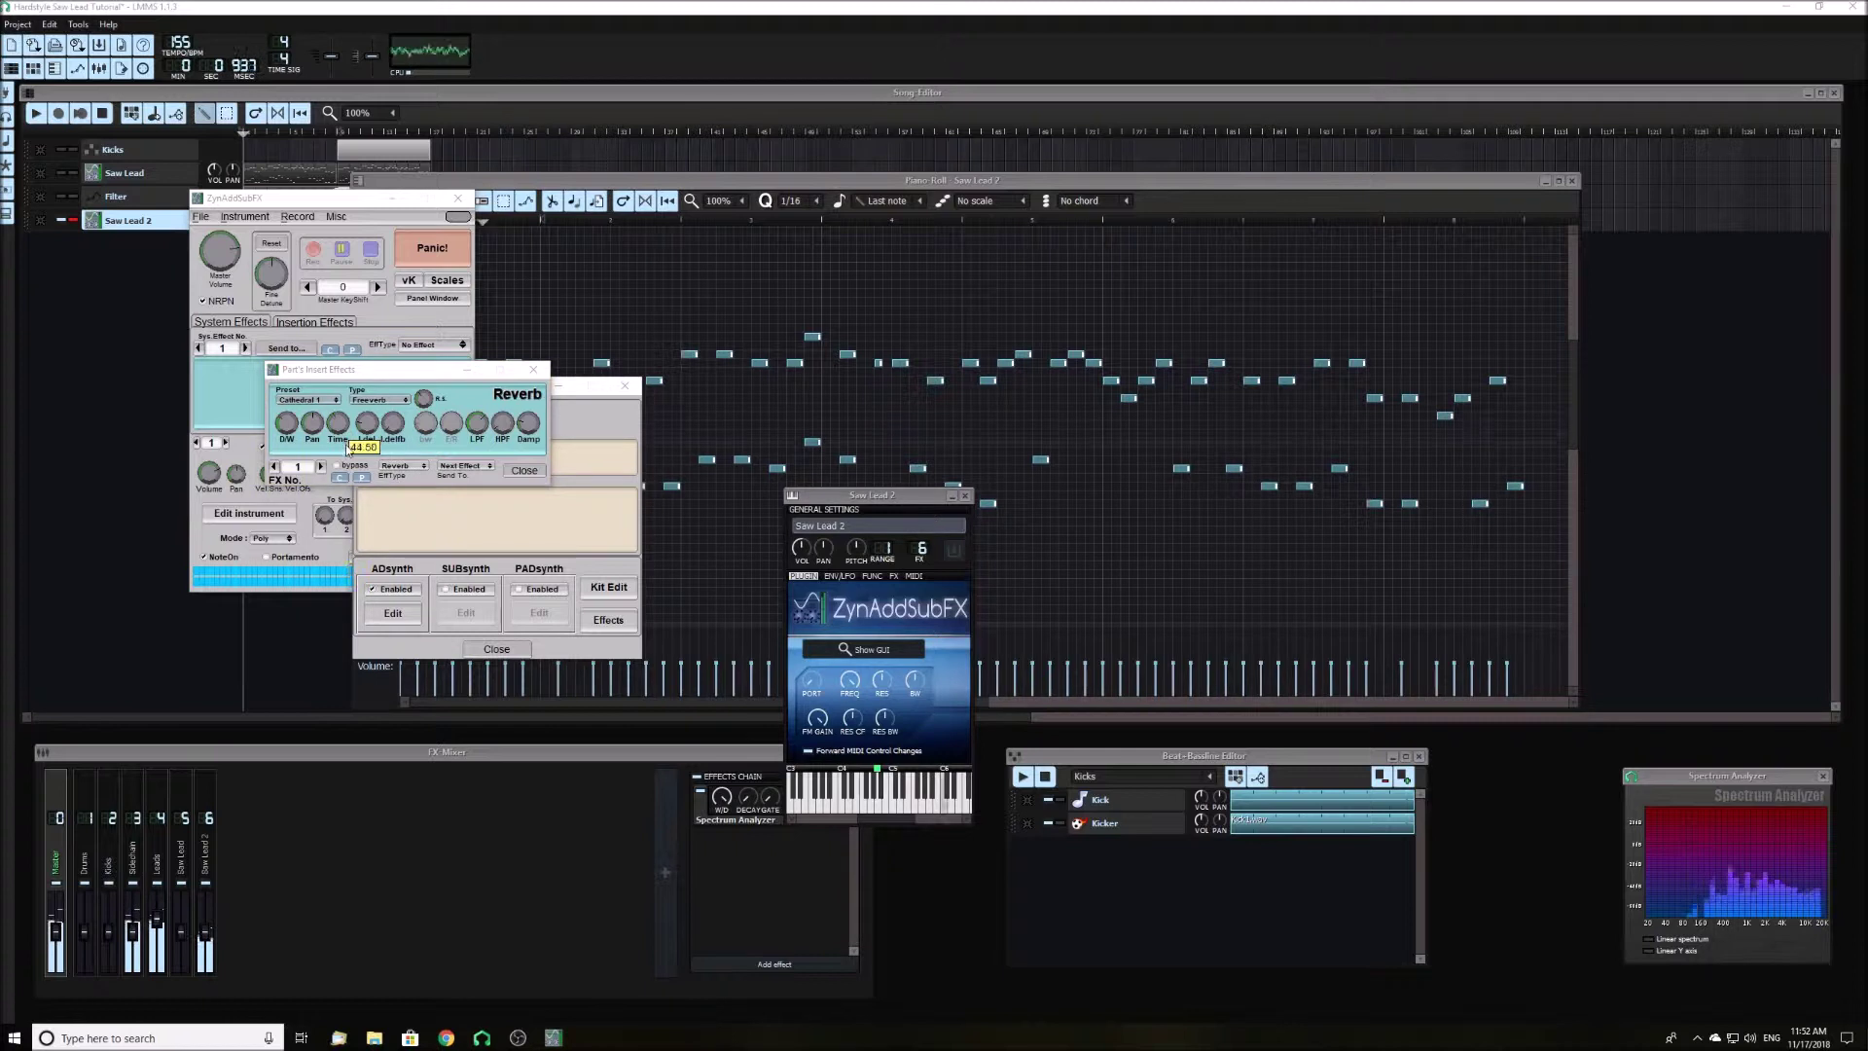
- Add an Echo as the part's second insert effect and close the instrument editor
left_click(322, 467)
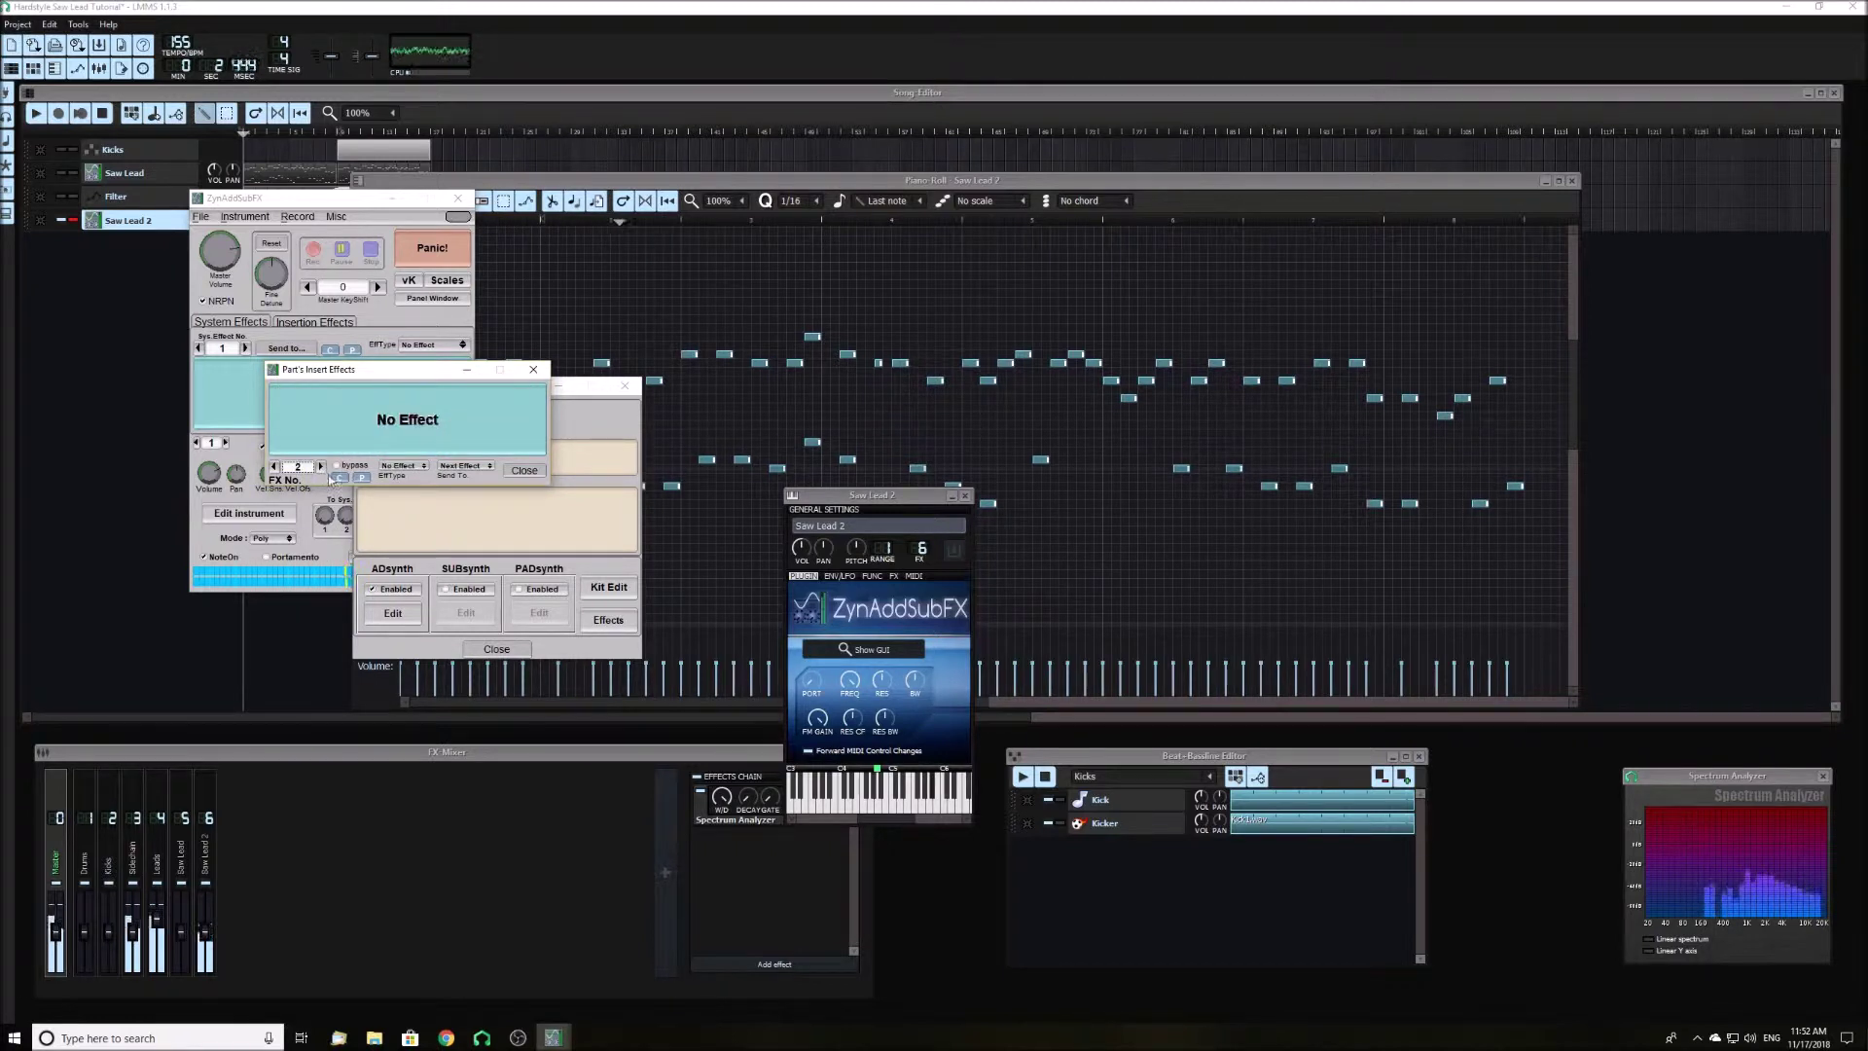
left_click(402, 466)
left_click(406, 487)
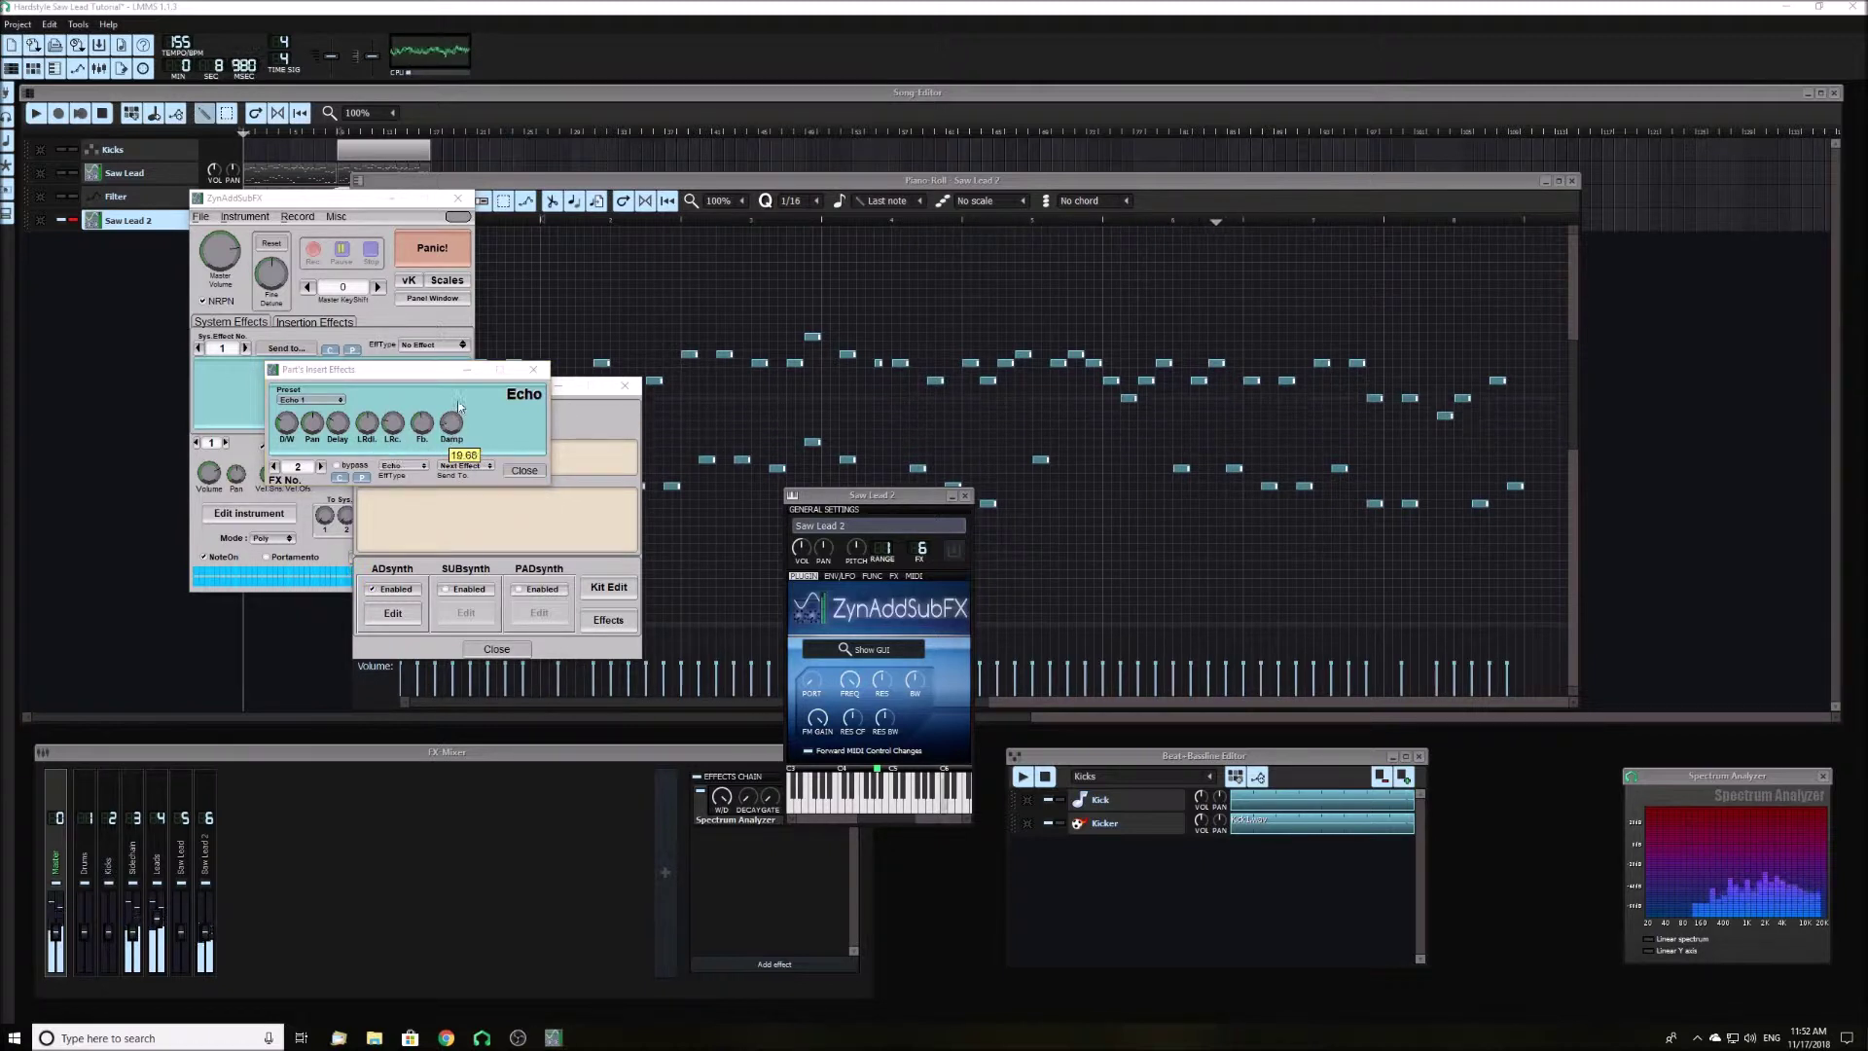
left_click(342, 422)
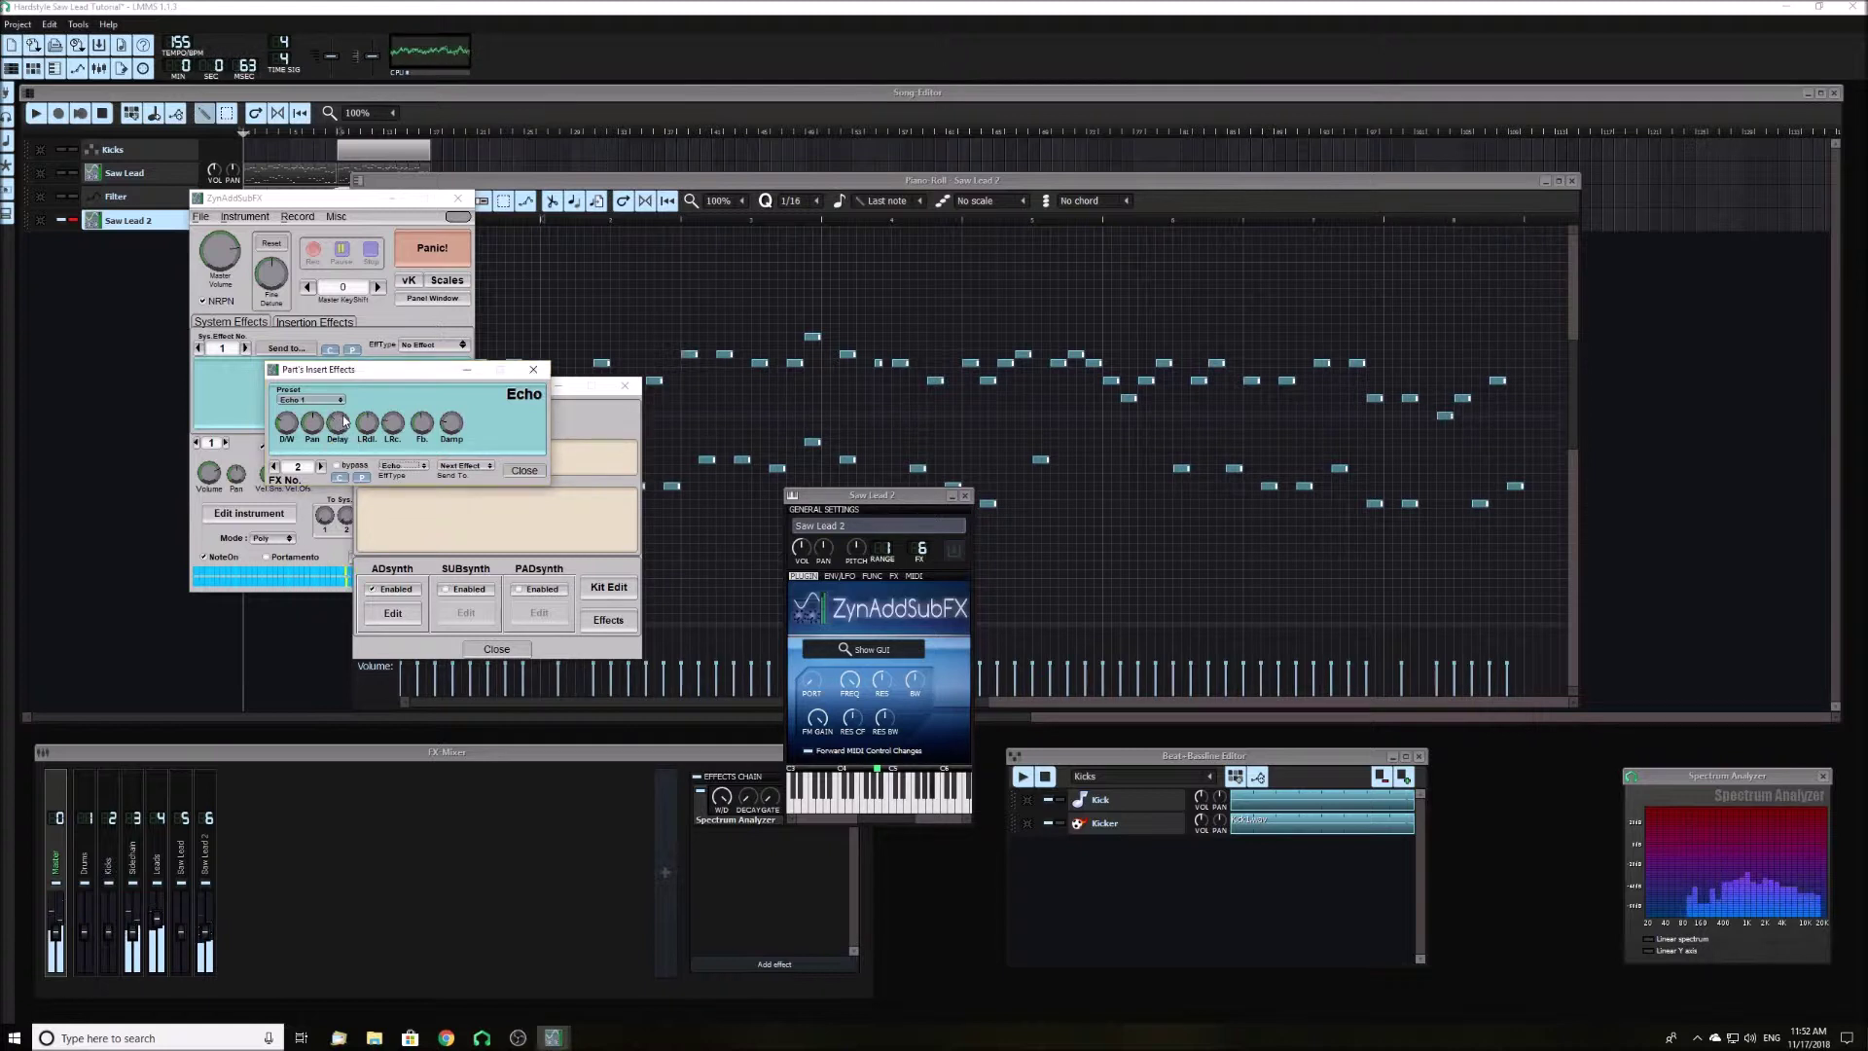
left_click(518, 470)
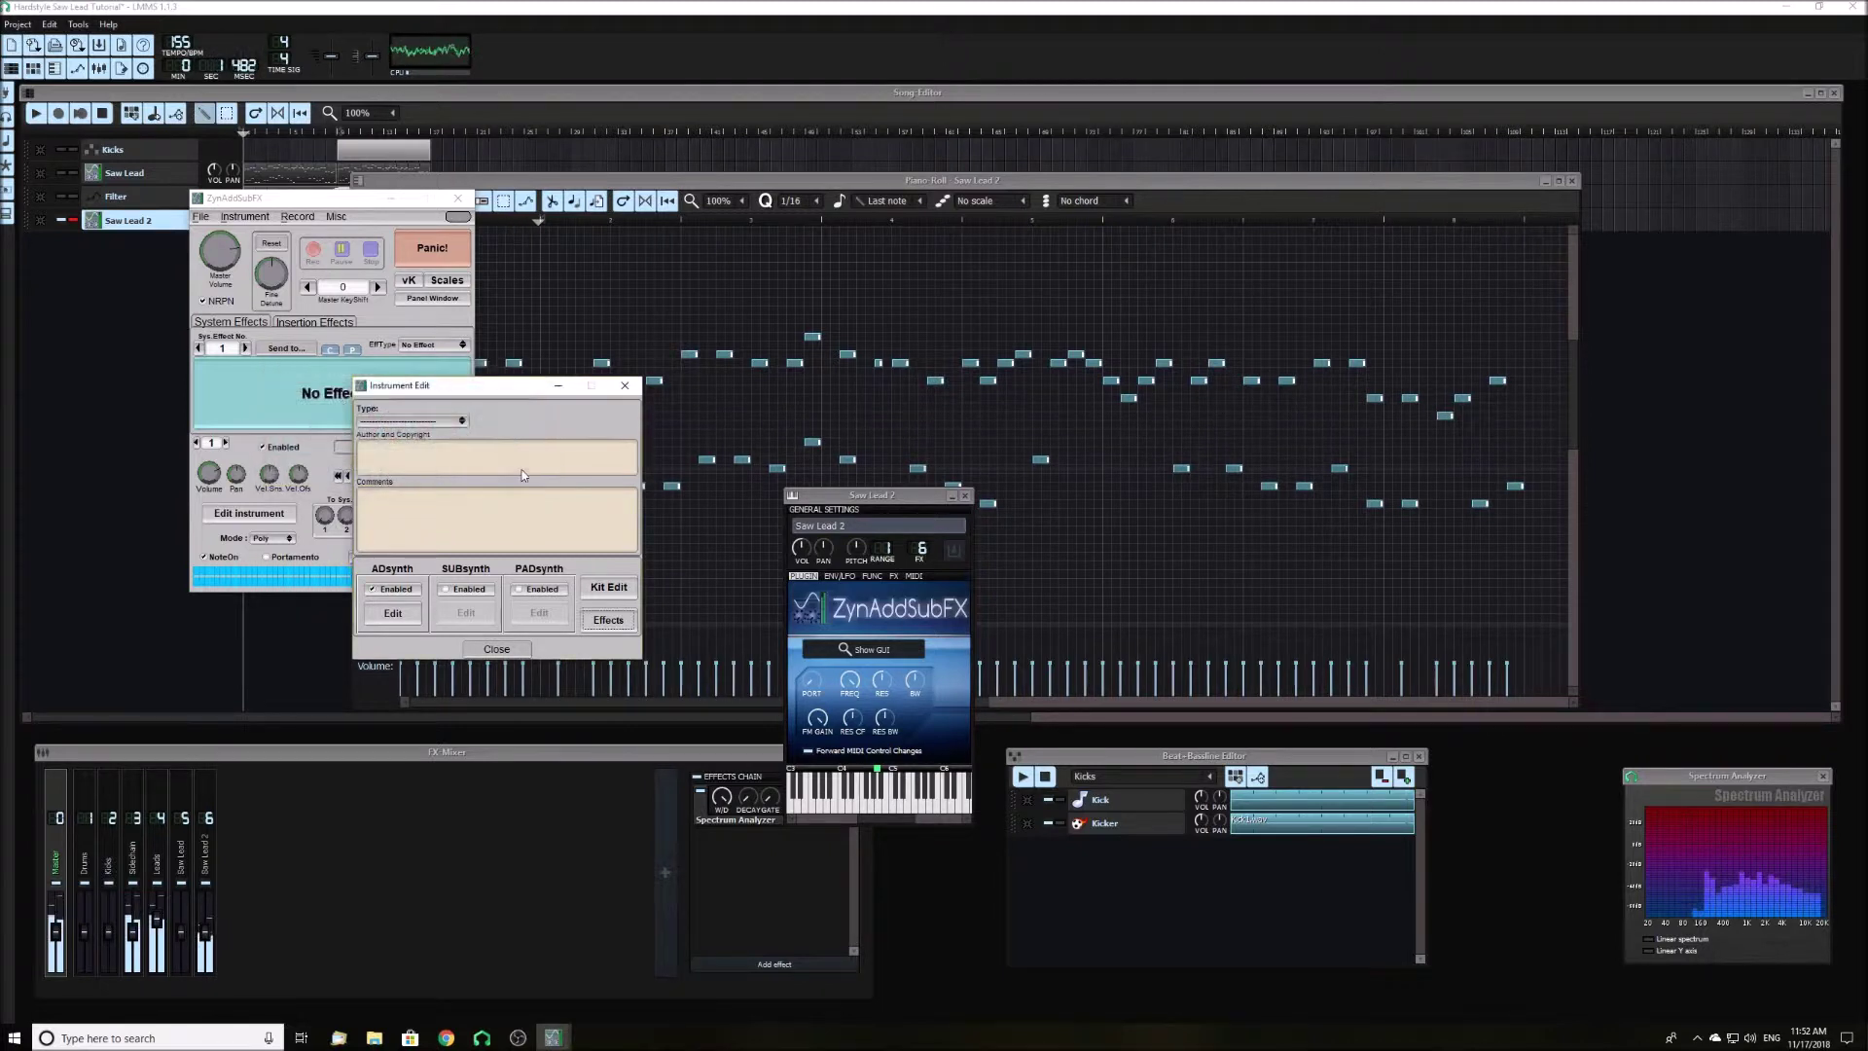
left_click(524, 649)
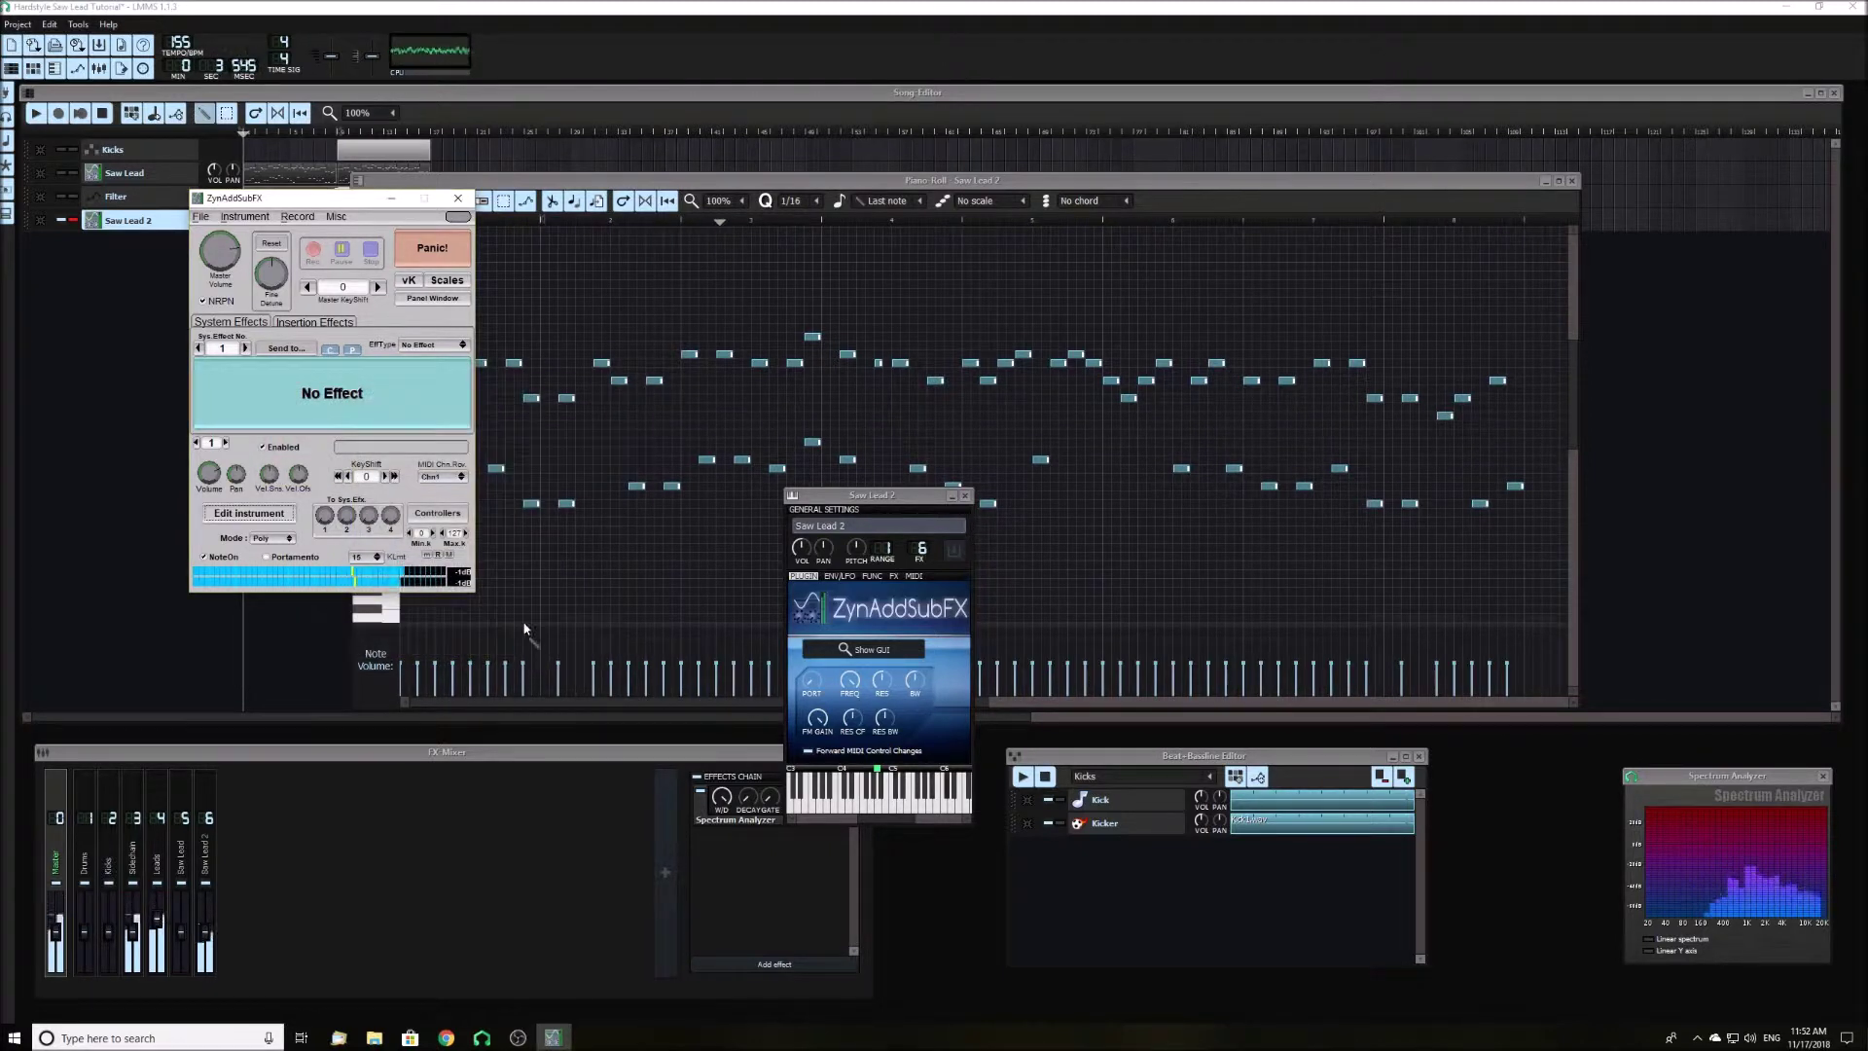
- In the part's controllers, set the portamento threshold to 1 and lower the portamento time to about 37
left_click(460, 514)
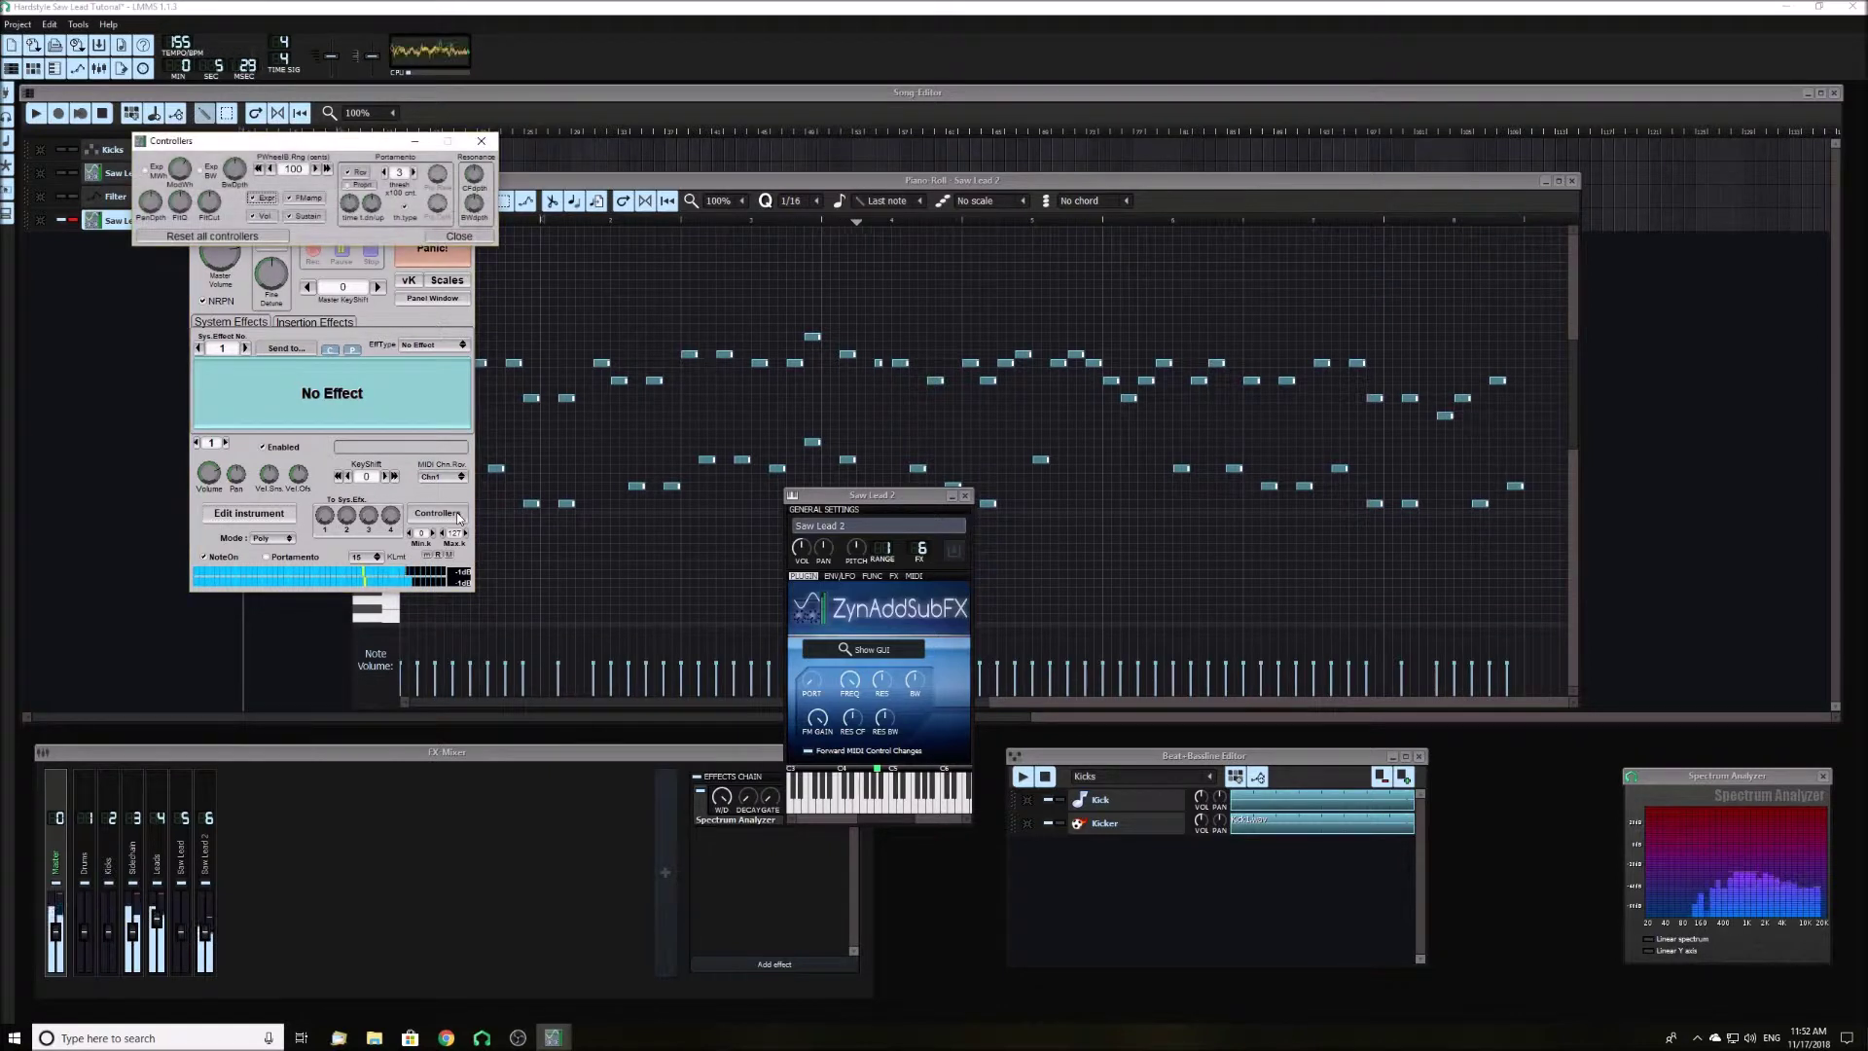
left_click(385, 173)
left_click(385, 173)
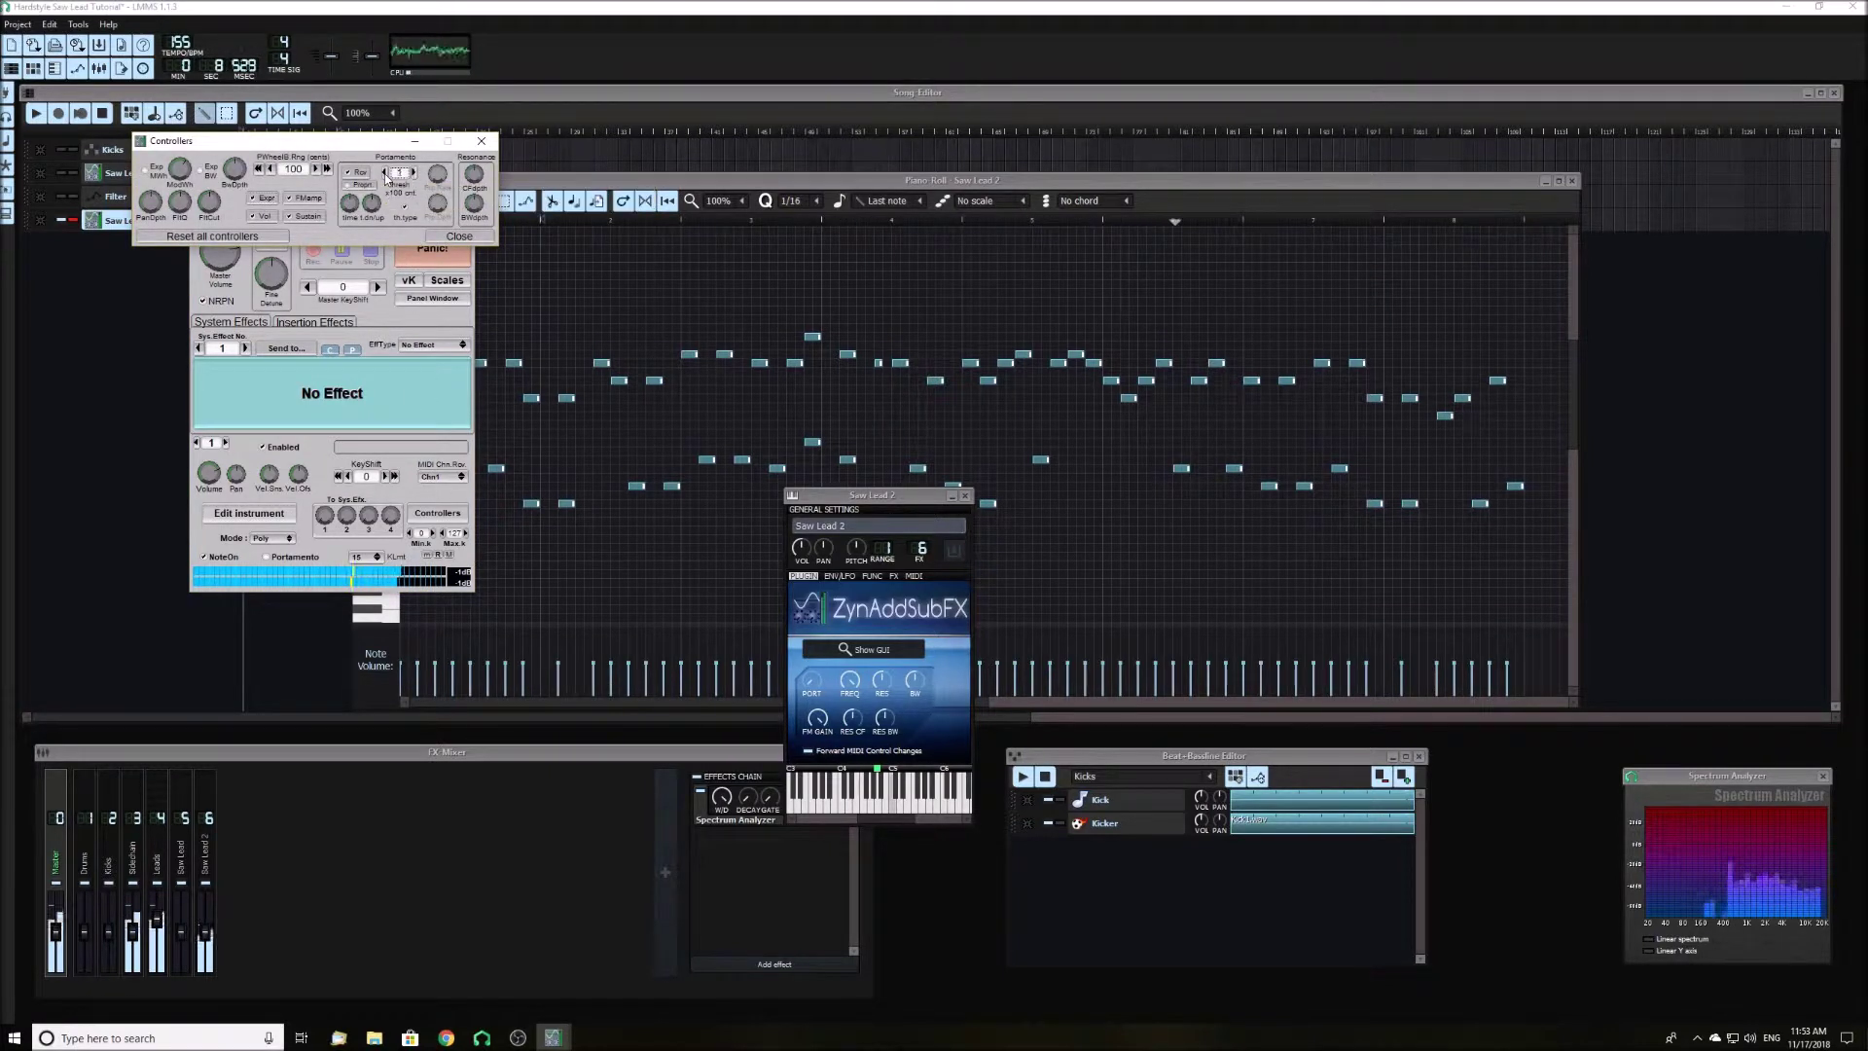
left_click_drag(349, 202, 356, 239)
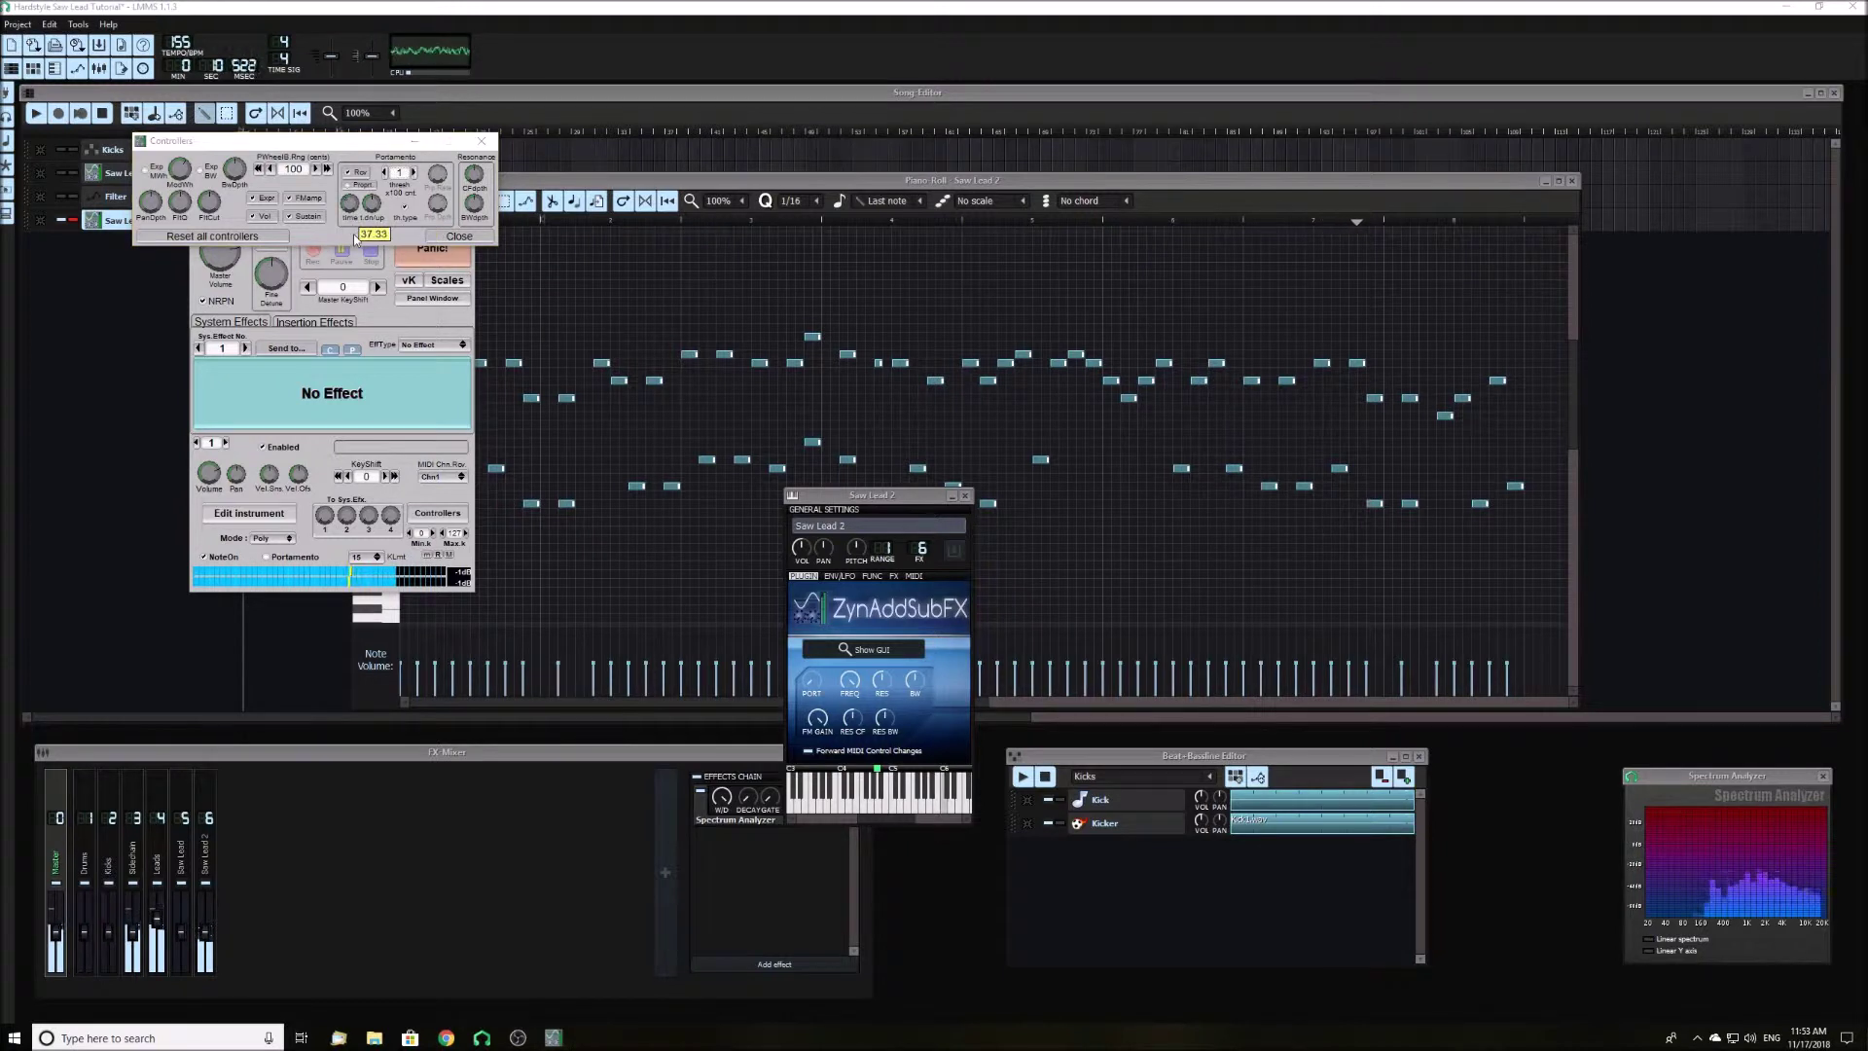
left_click(459, 236)
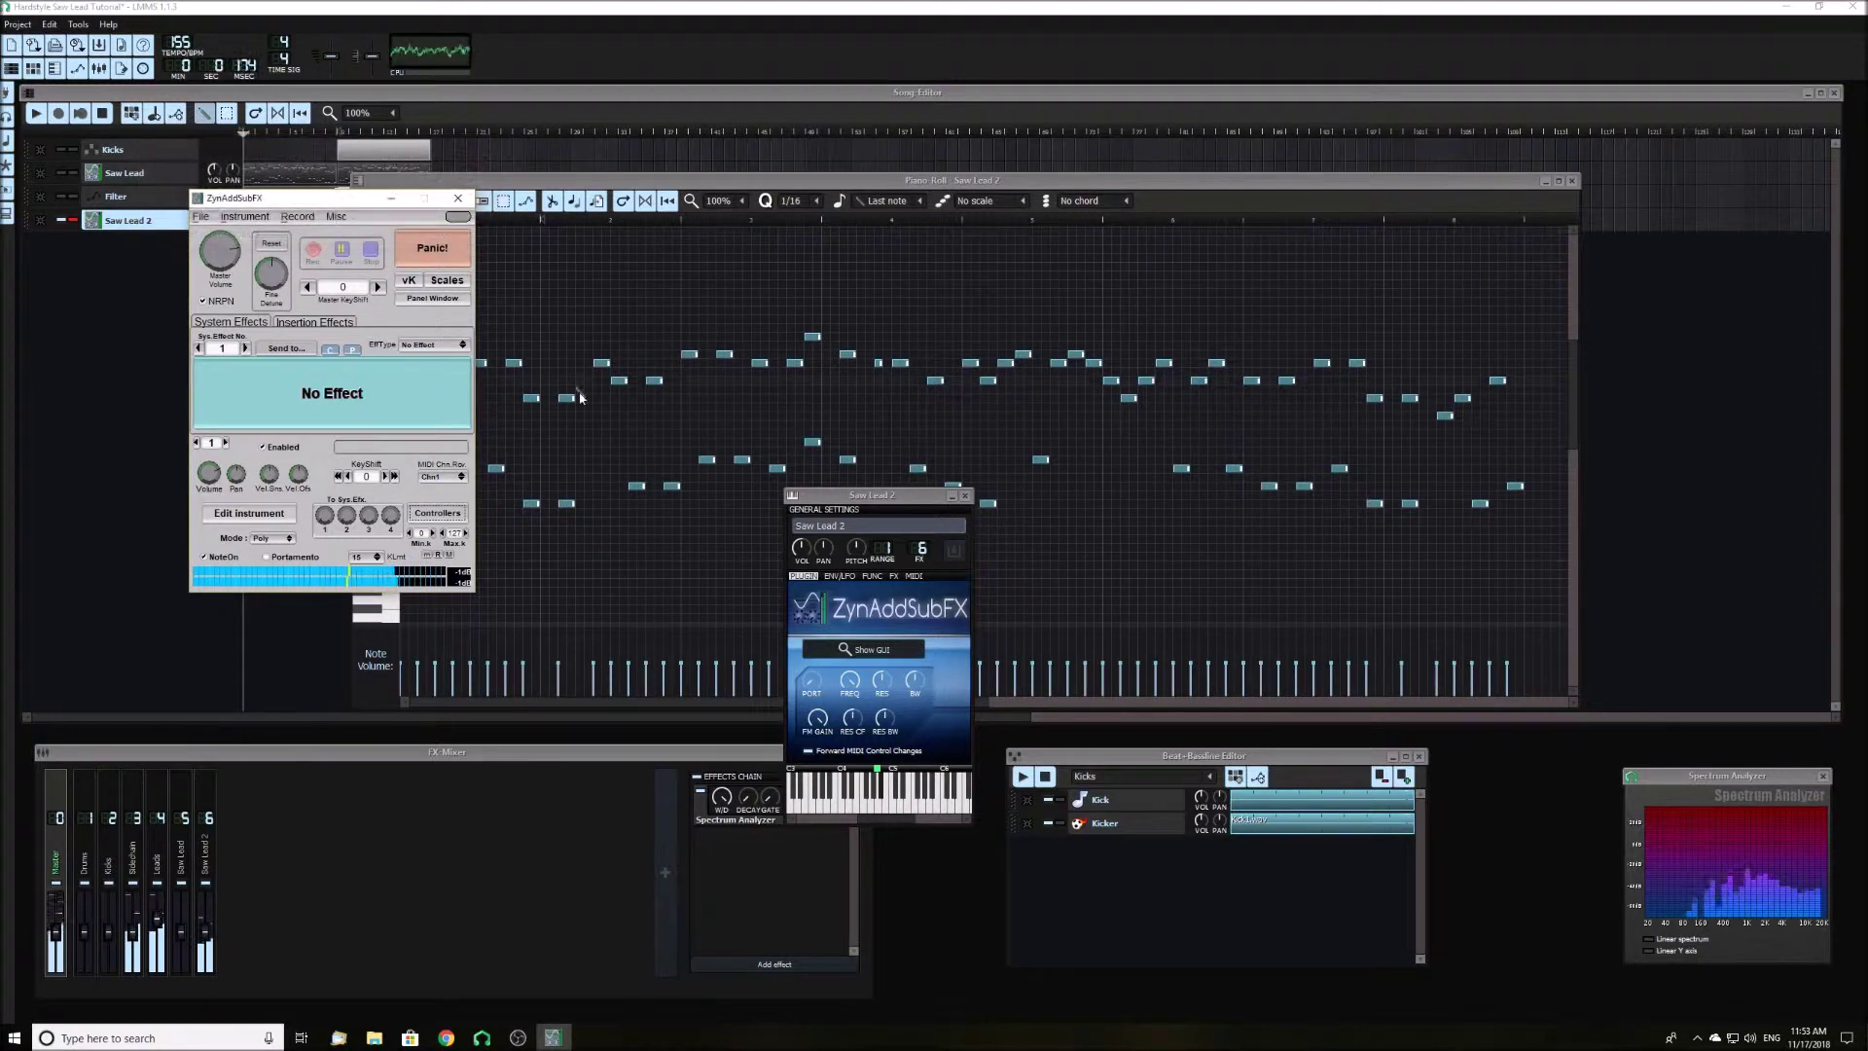
- Turn up the Saw Lead 2 instrument's portamento knob and close the synth interface, instrument window and piano roll
left_click(823, 698)
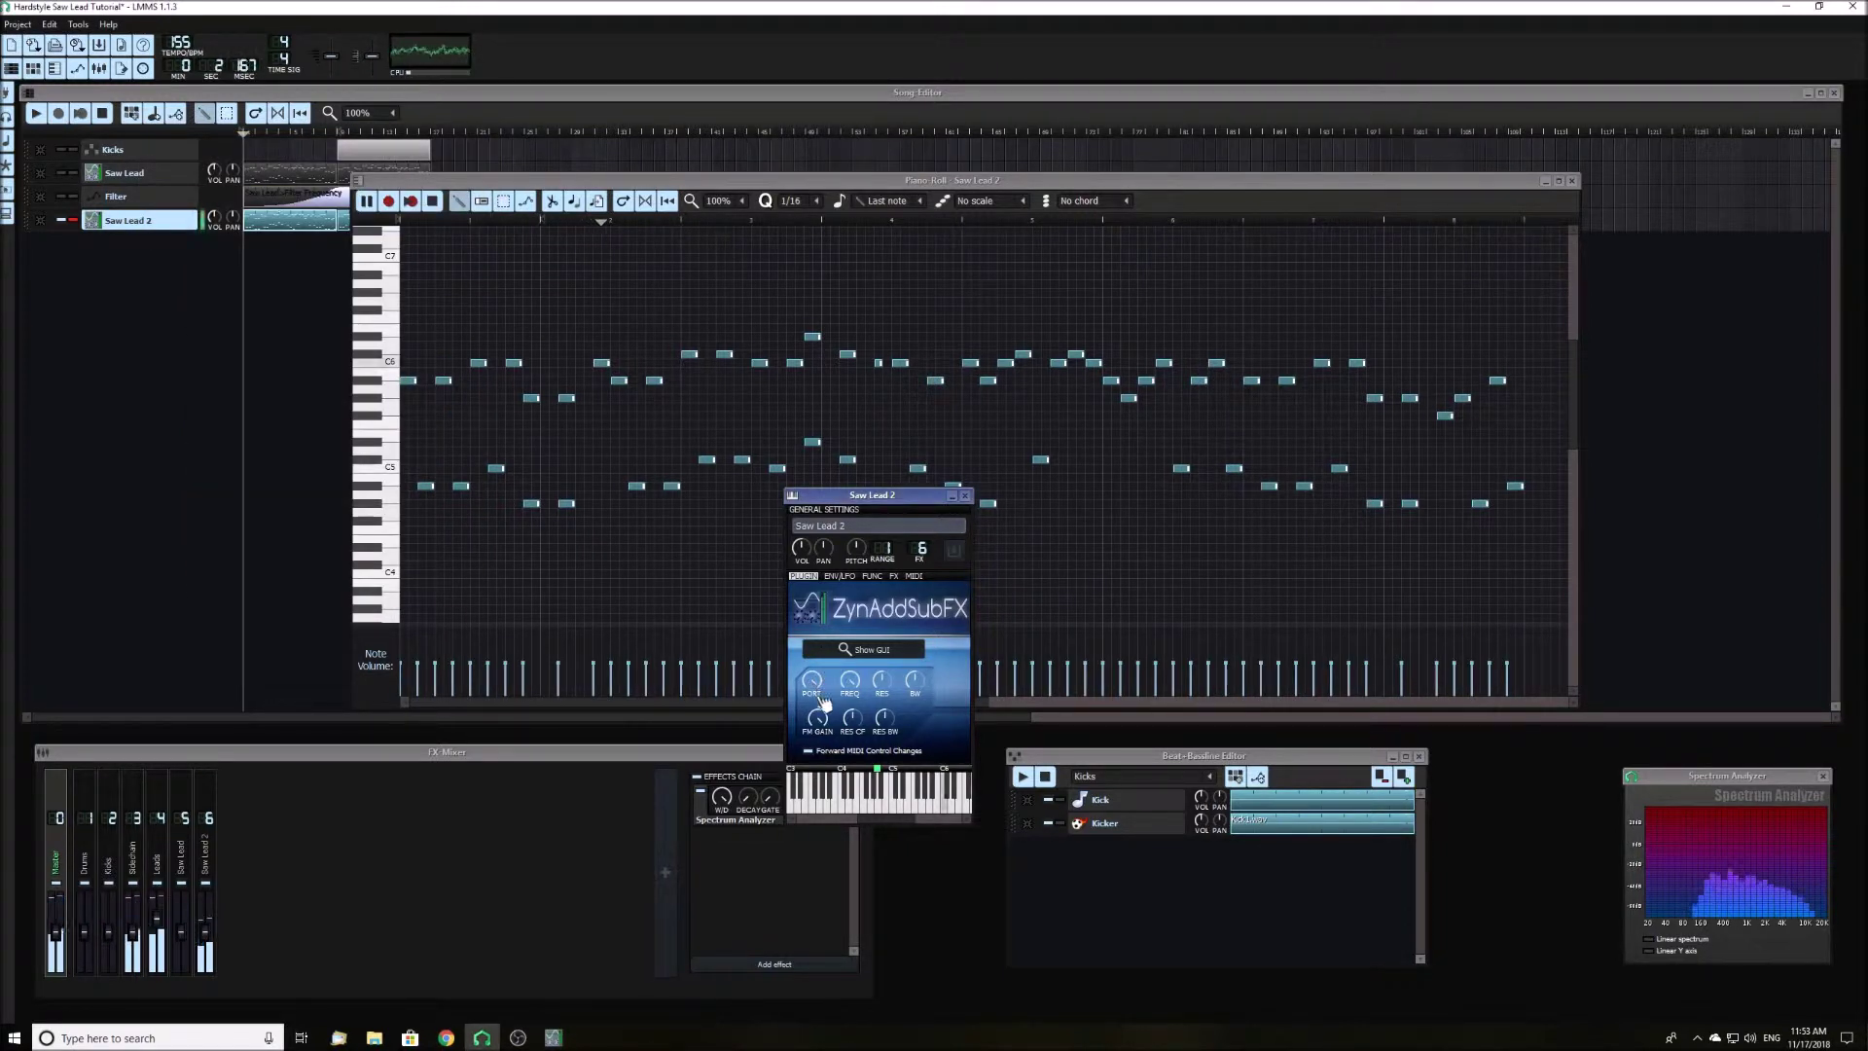
left_click(552, 1038)
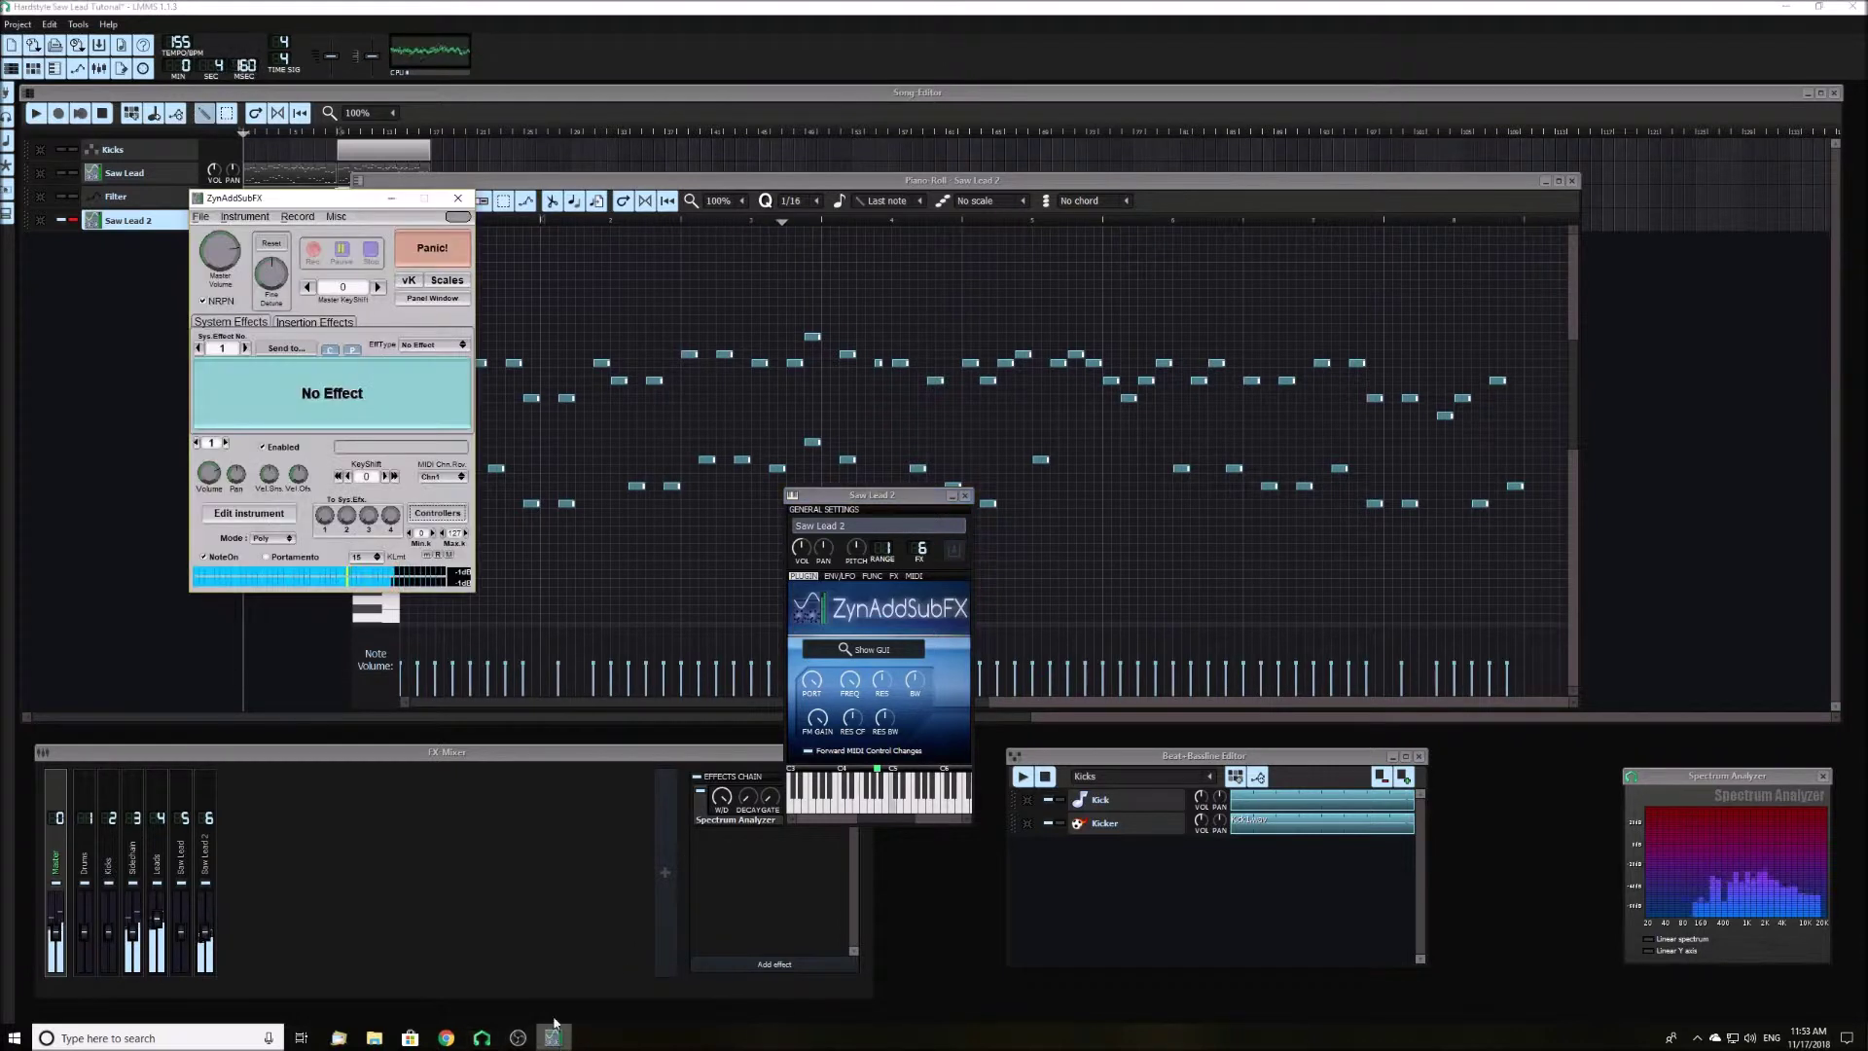
left_click(458, 200)
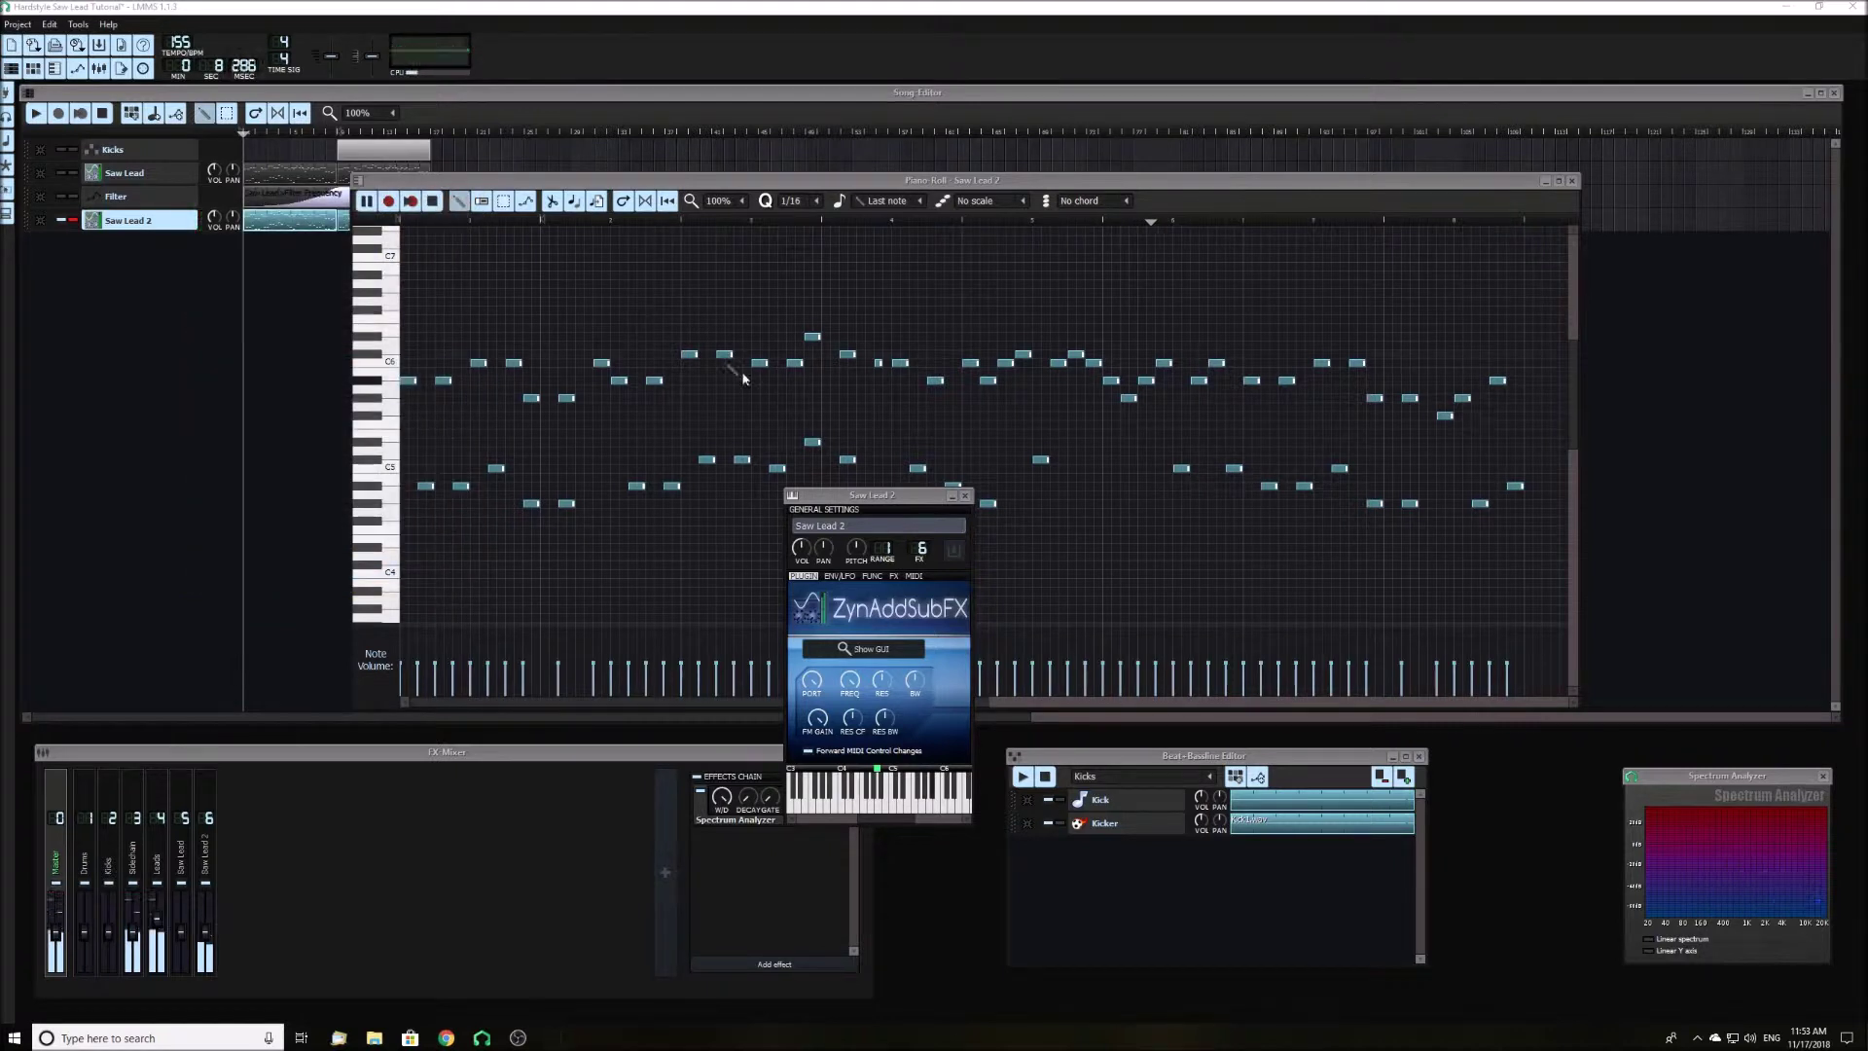
left_click(967, 496)
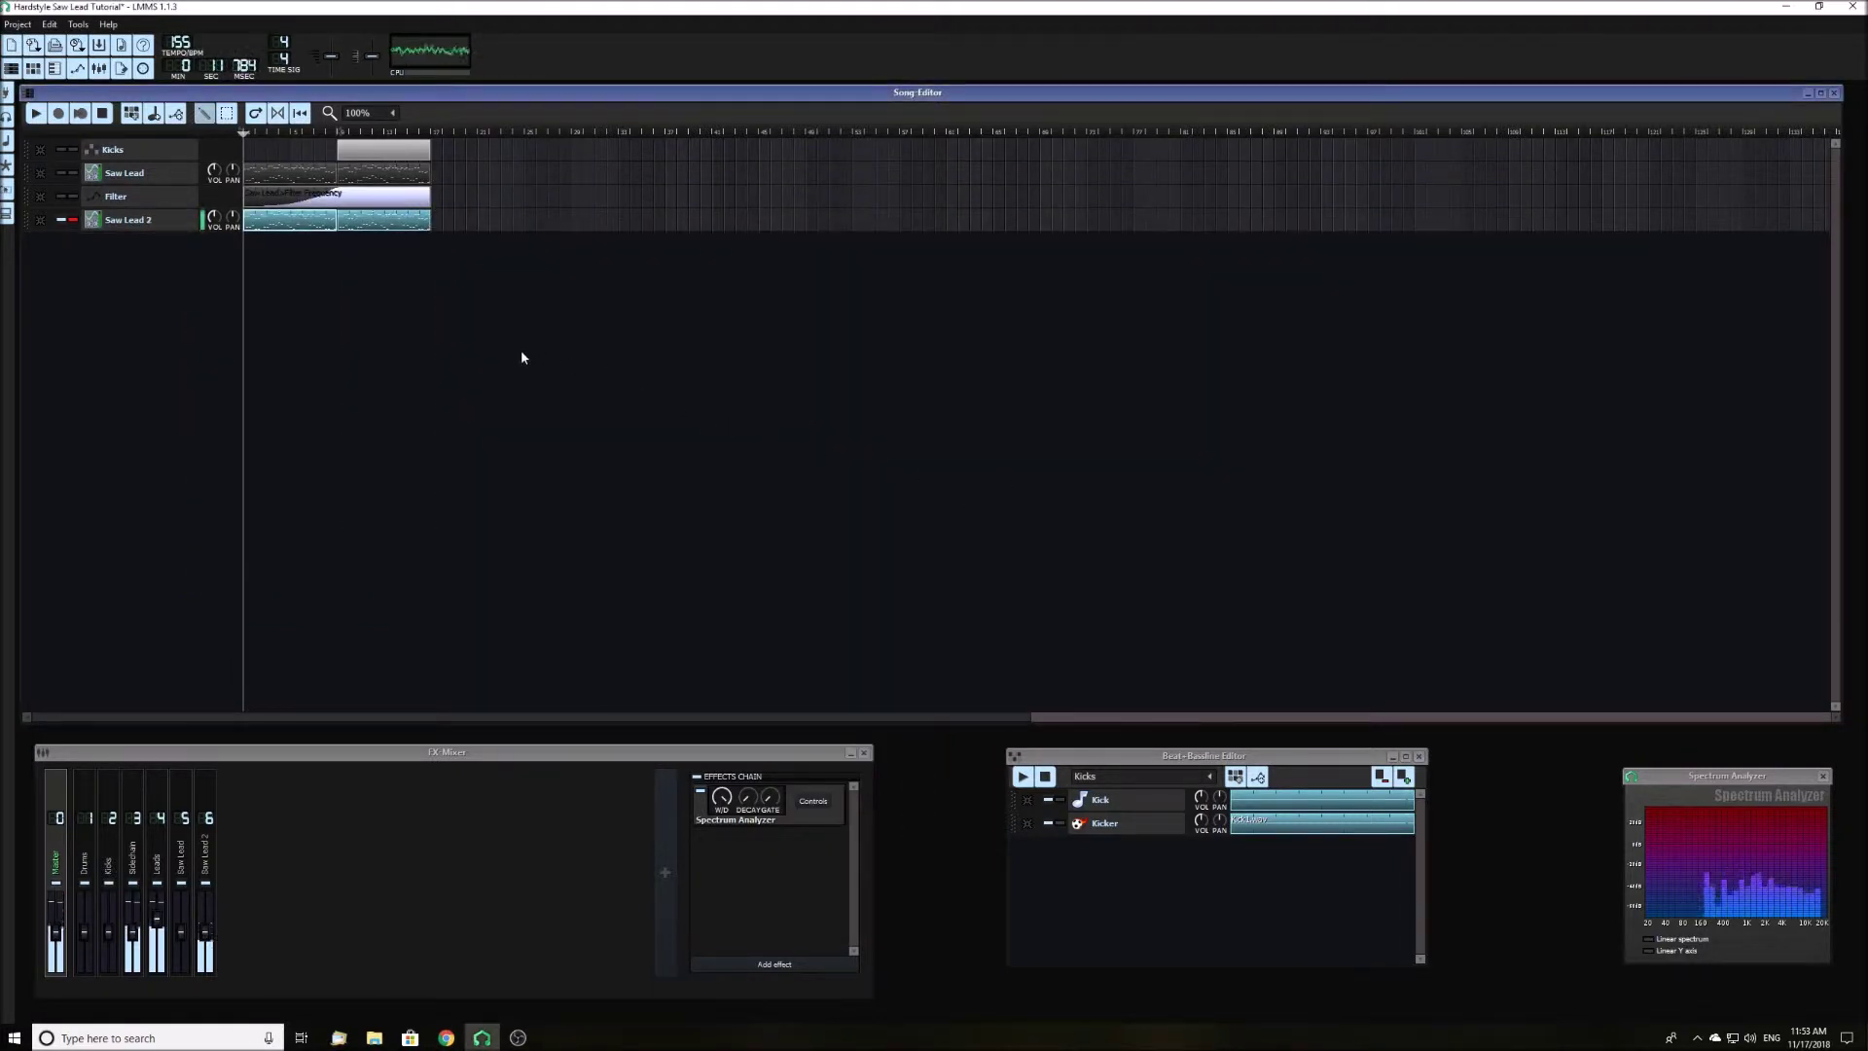
- Add a C* Eq 10-band equalizer to the Saw Lead 2 mixer channel and cut its lowest bands around 31 to 125 Hz
left_click(206, 860)
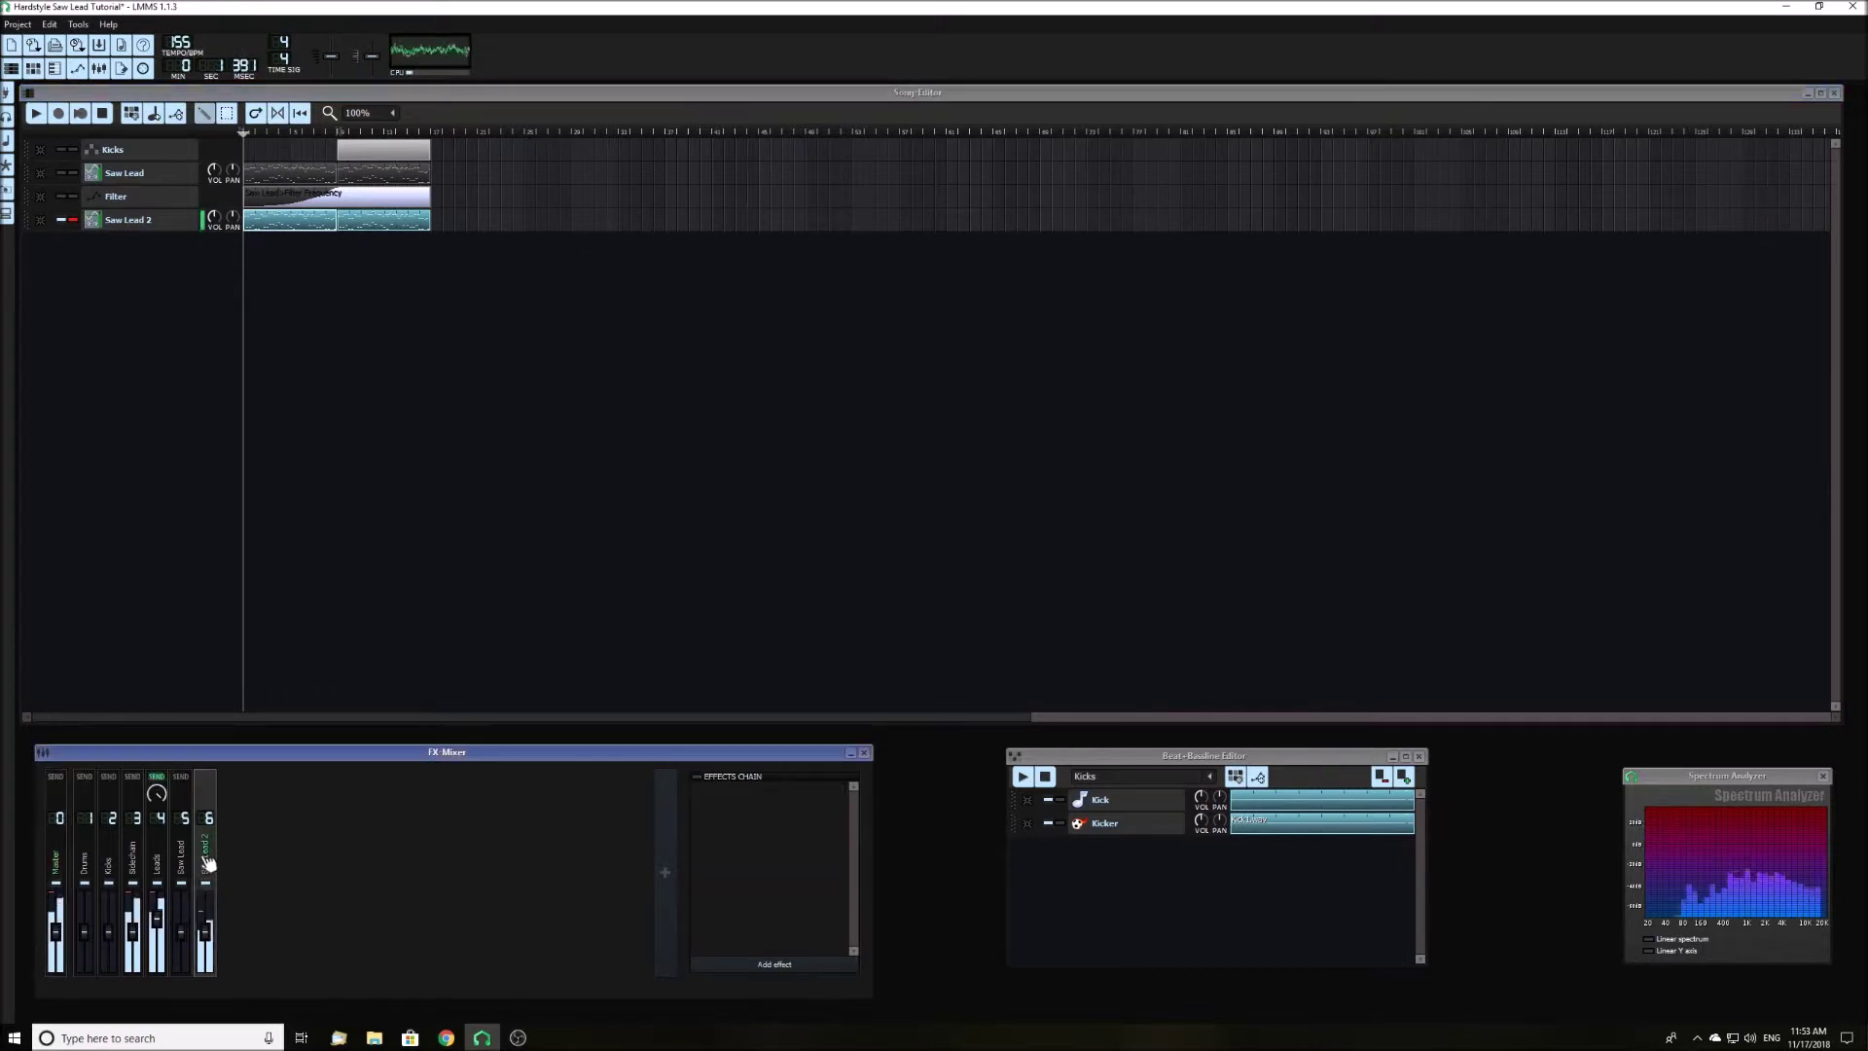
left_click(829, 964)
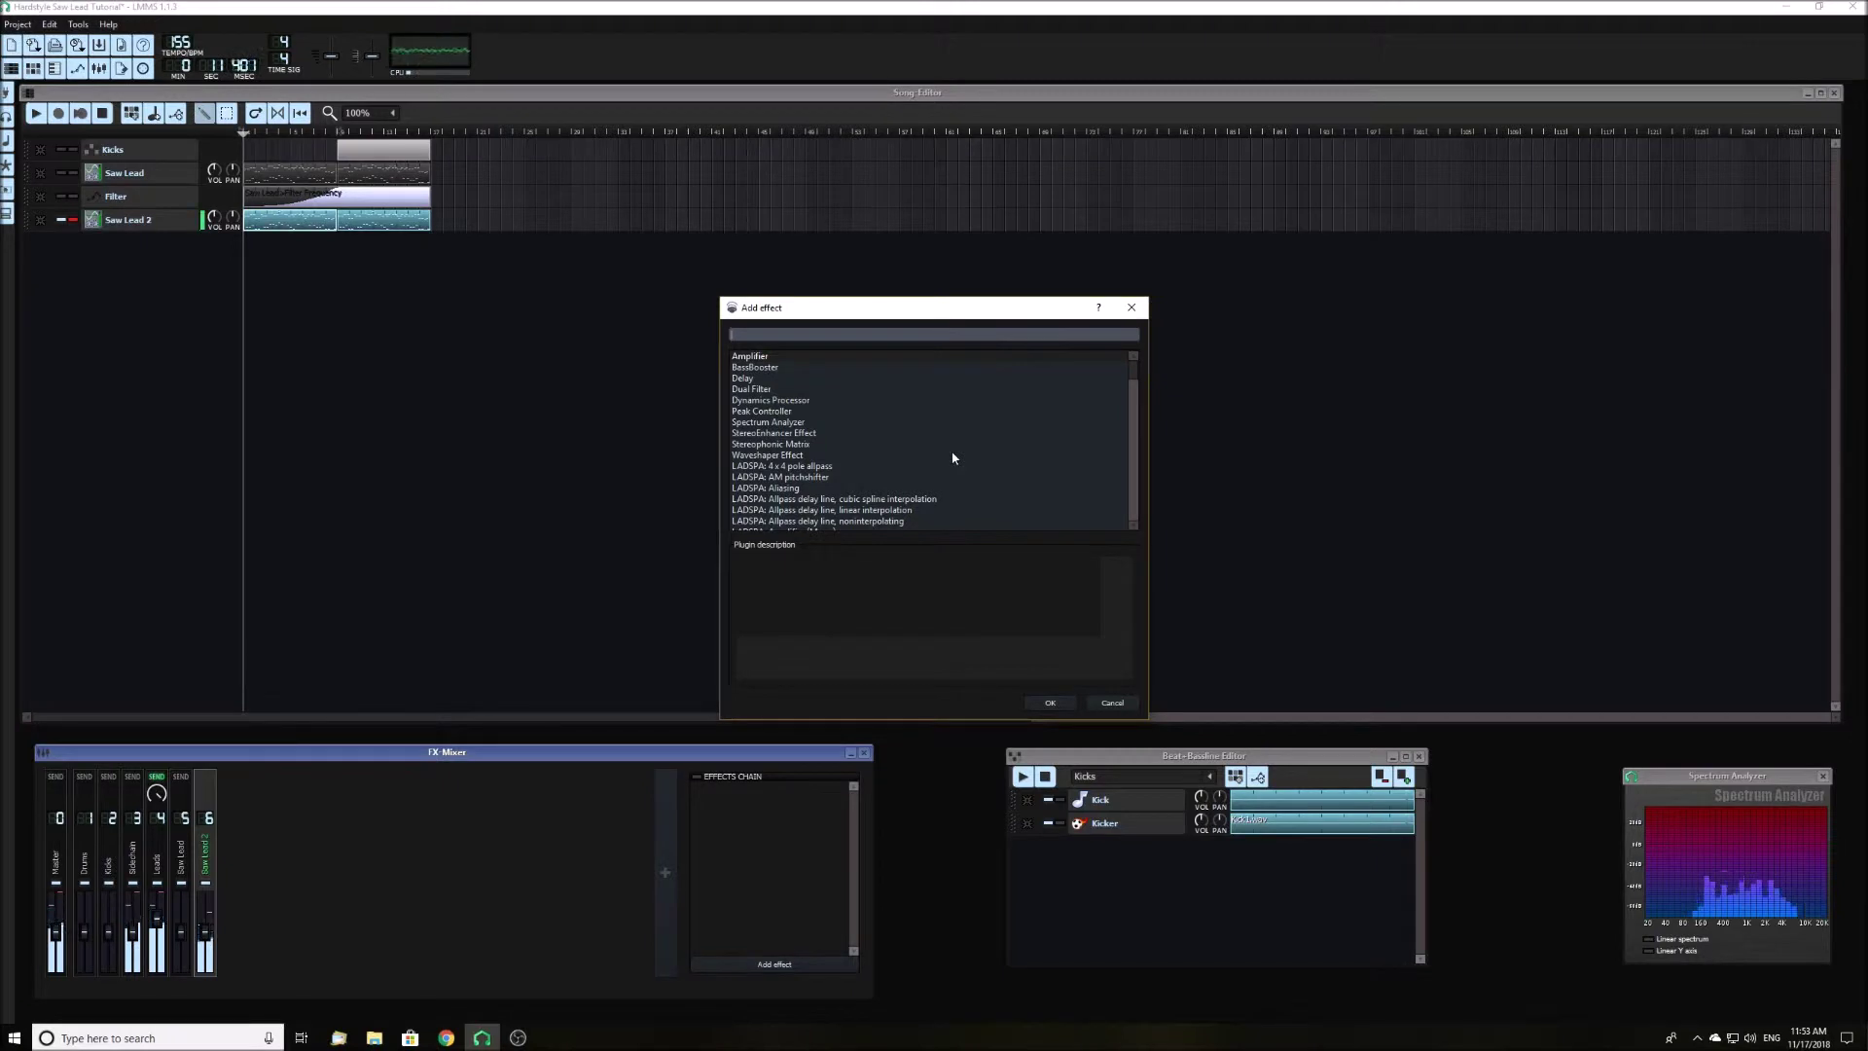
type("eq")
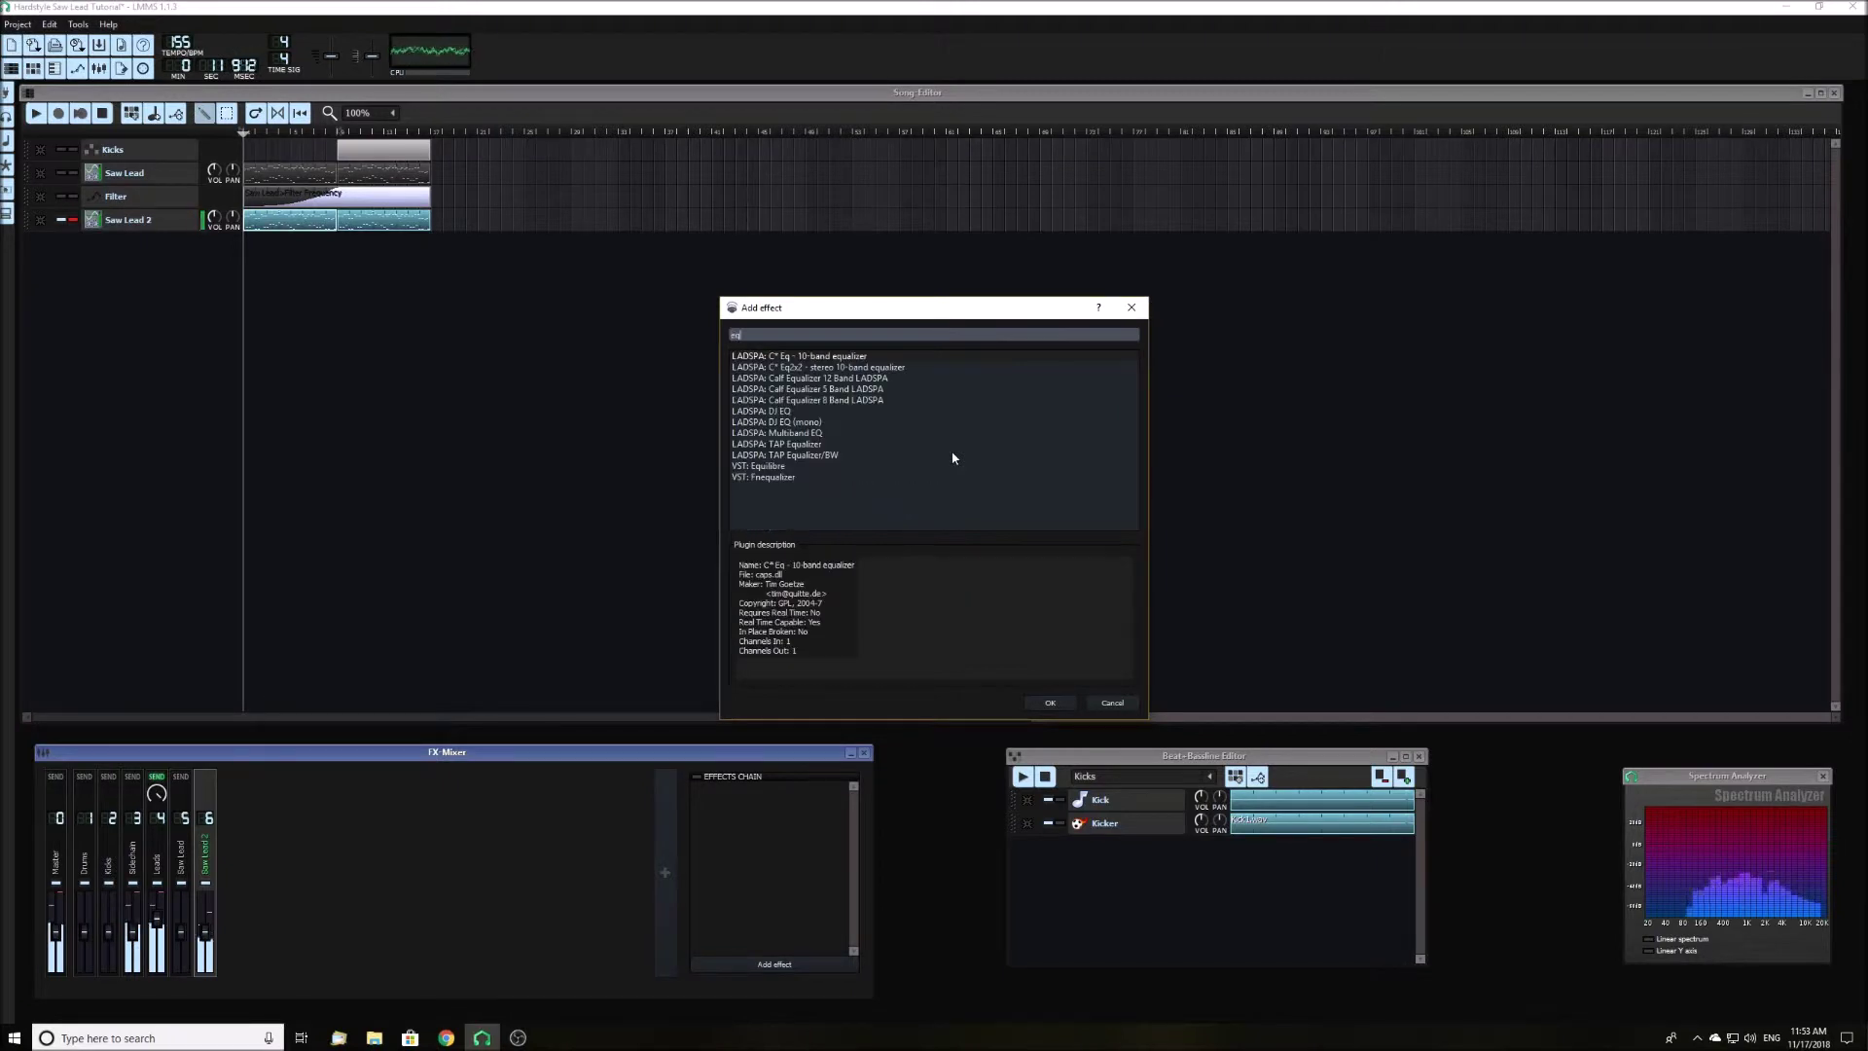
double_click(843, 360)
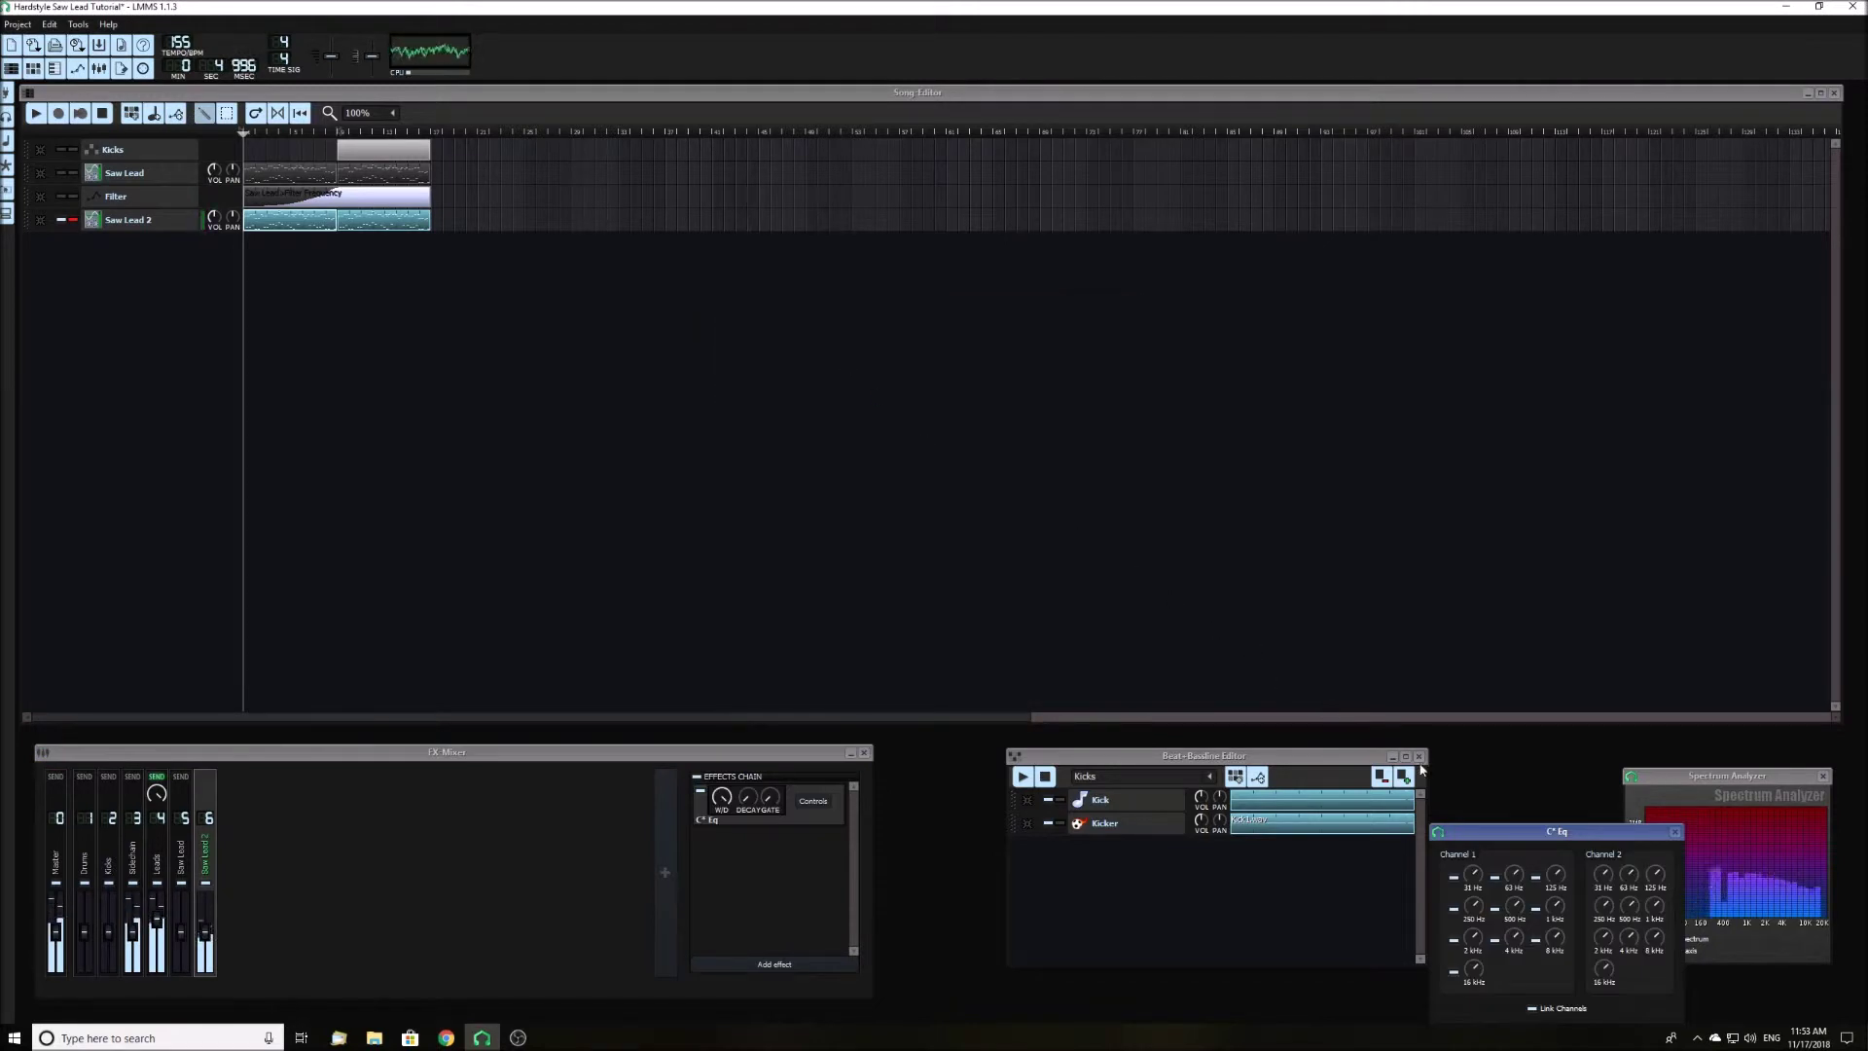
left_click_drag(1542, 842, 810, 672)
left_click_drag(846, 597, 890, 604)
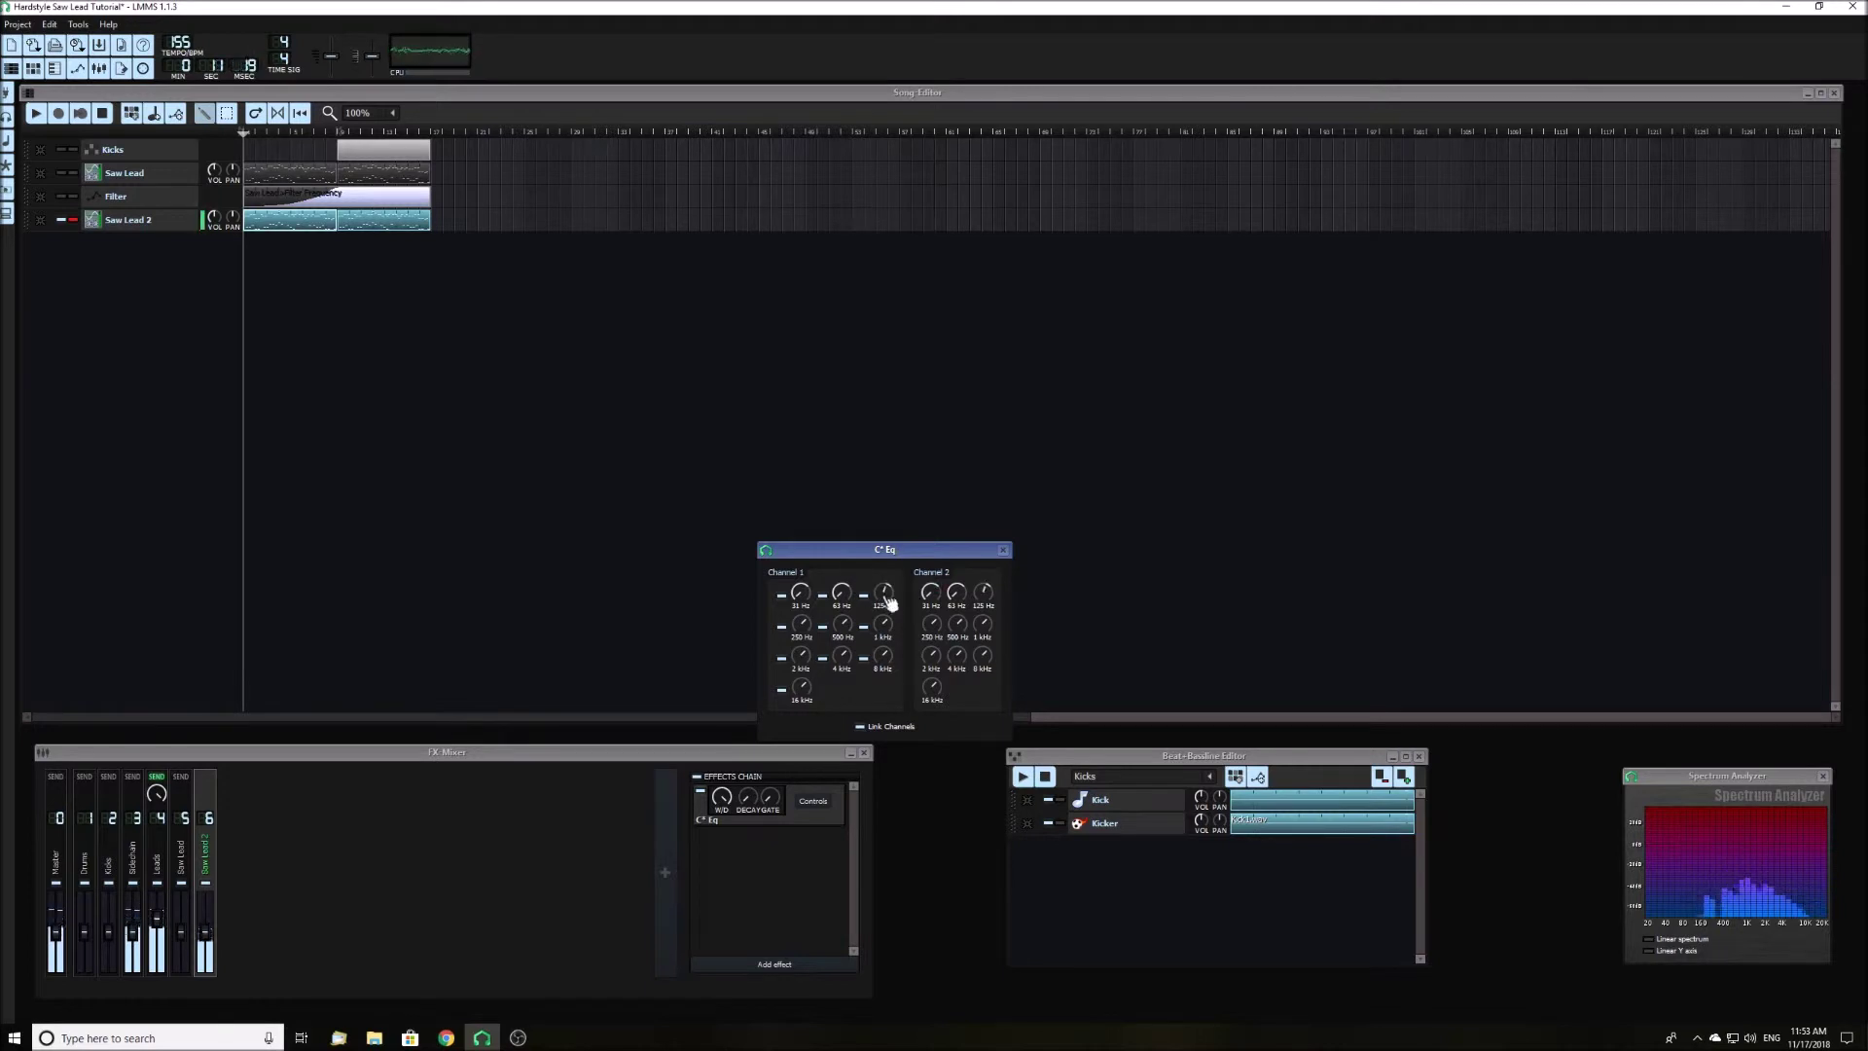
left_click(1003, 551)
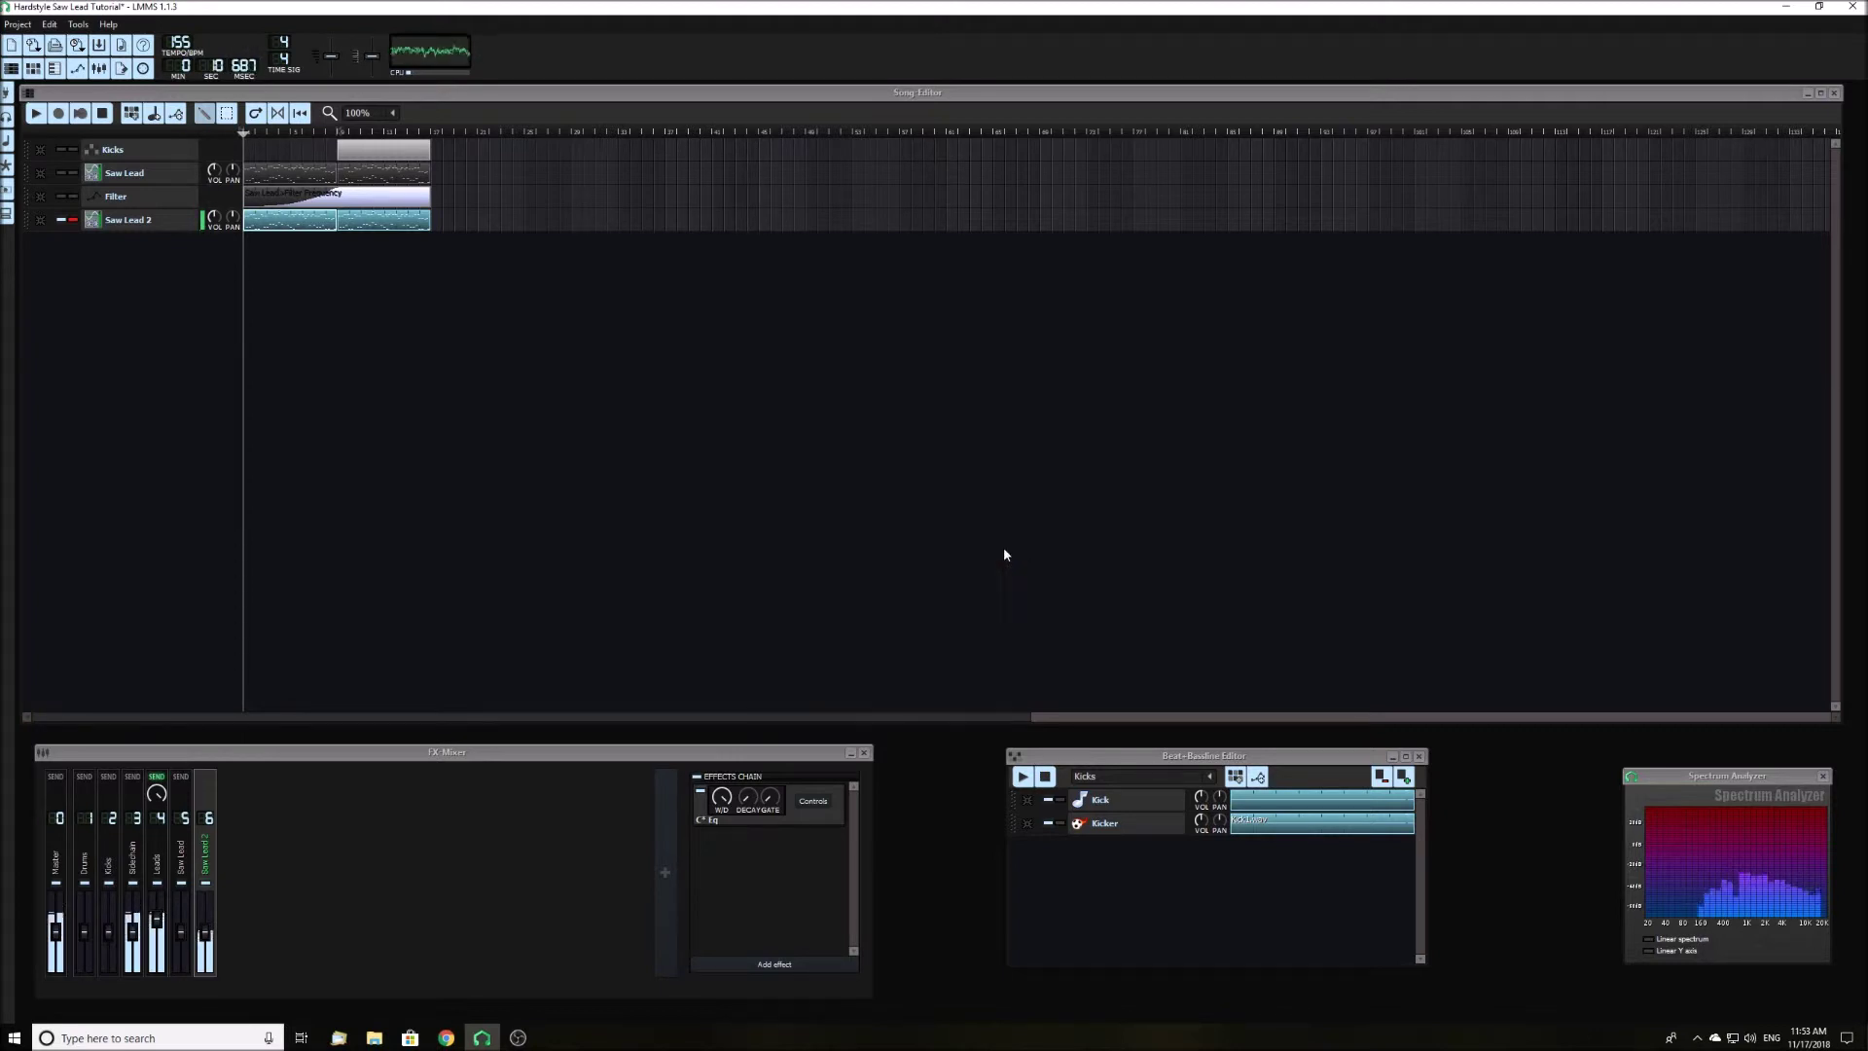
- Add a Dynamics Processor after the equalizer on the Saw Lead 2 mixer channel
left_click(808, 961)
type("dy")
key("Return")
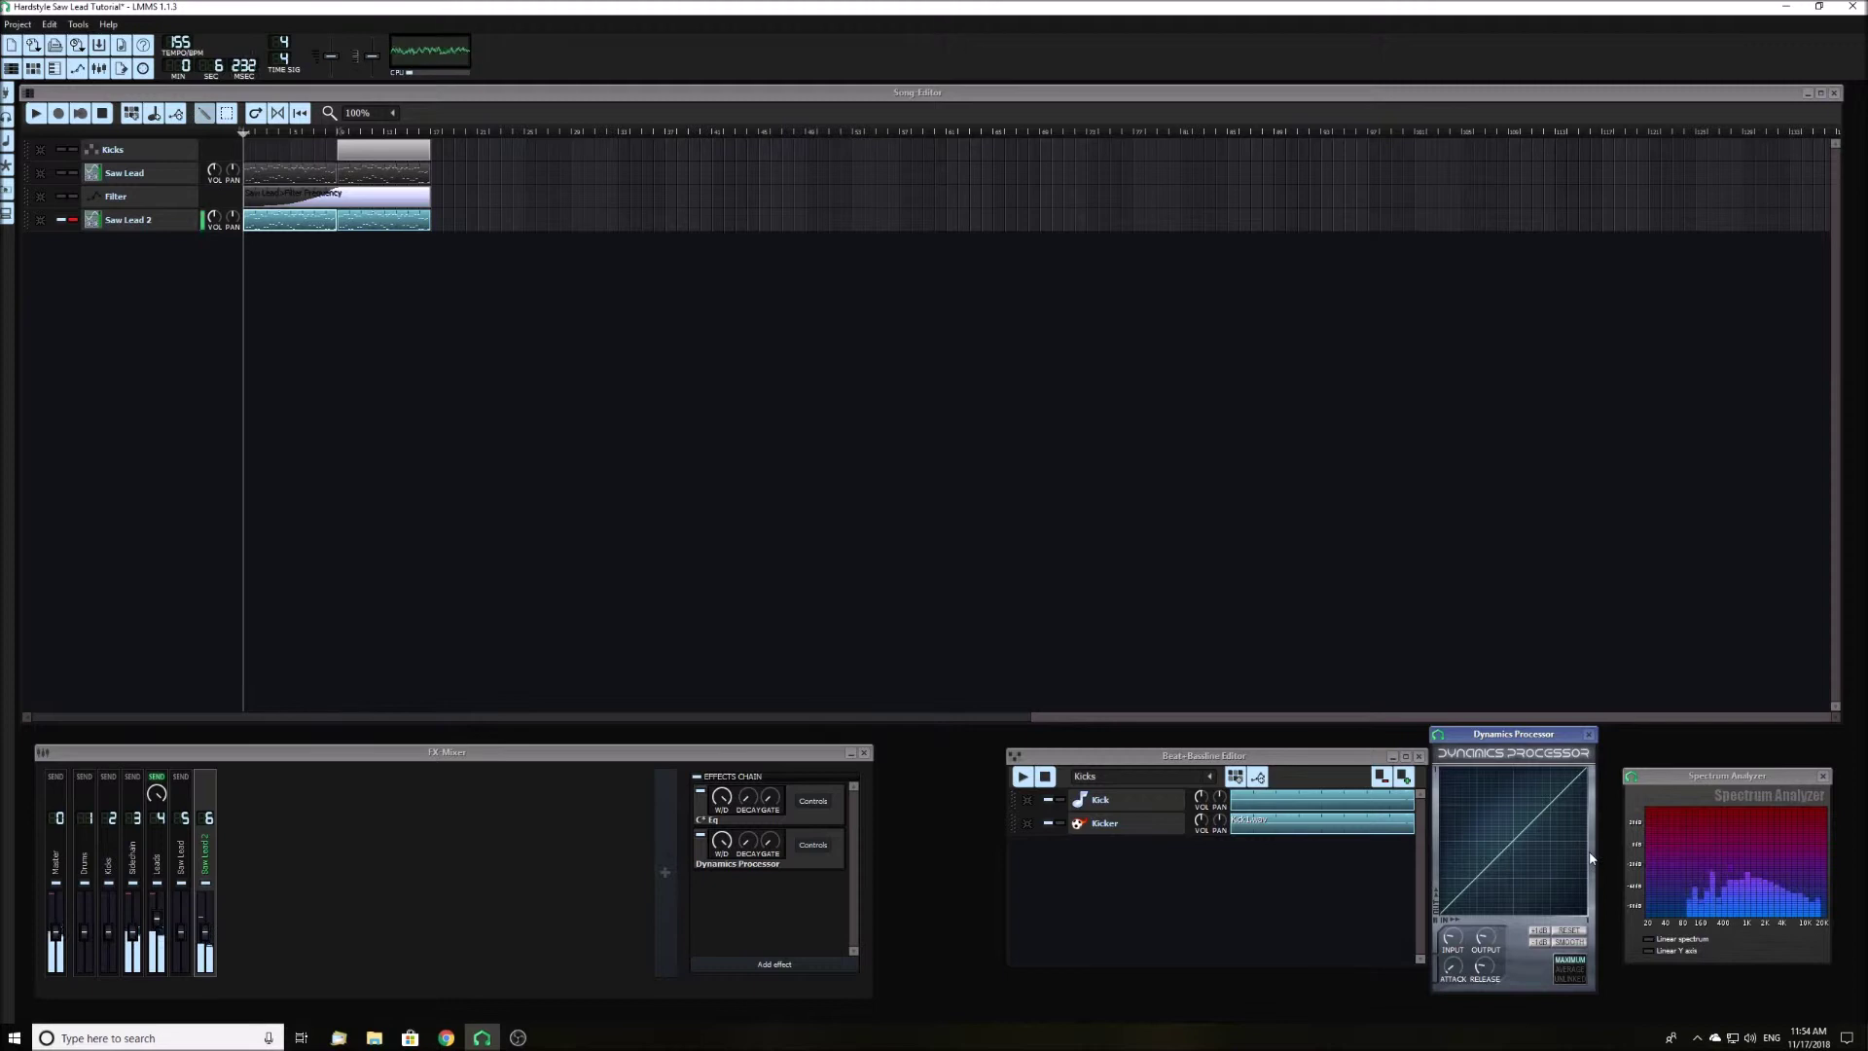
- Flatten the Dynamics Processor's curve to about half output at its upper end and adjust the output gain and release
left_click_drag(1588, 852, 1588, 856)
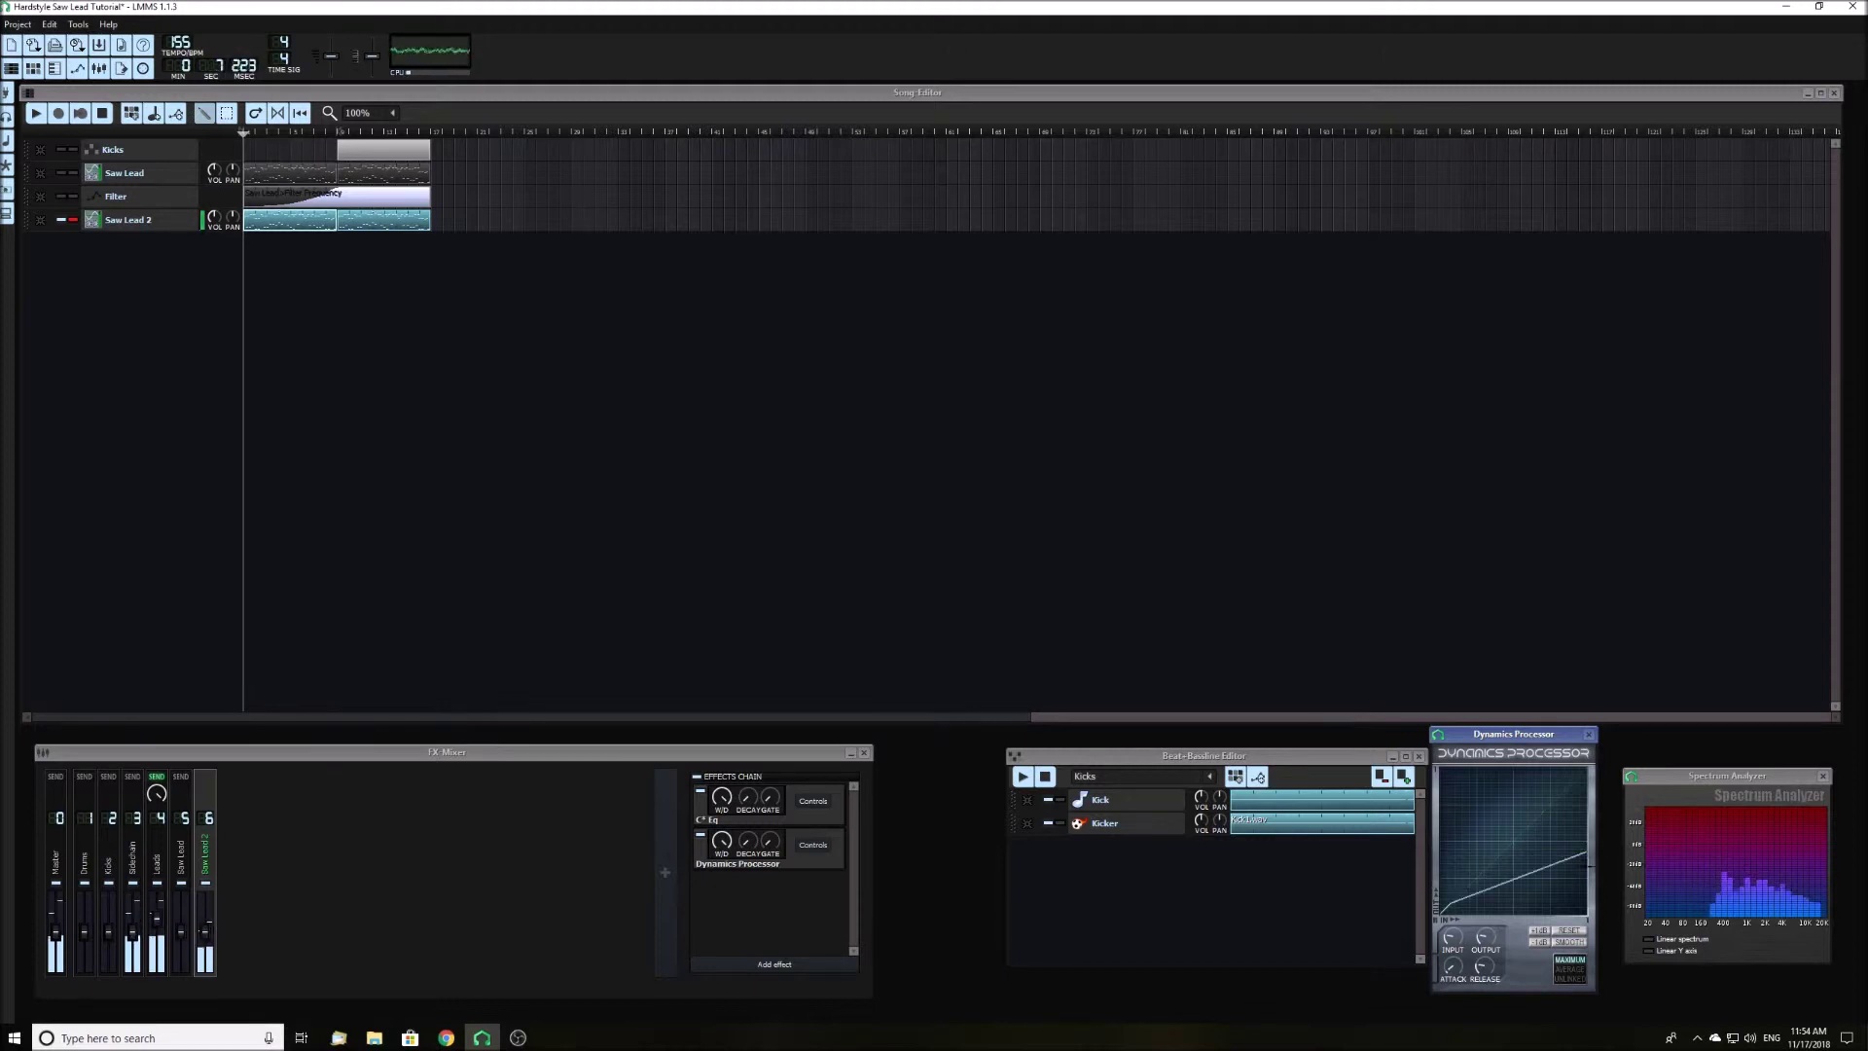
left_click(1486, 939)
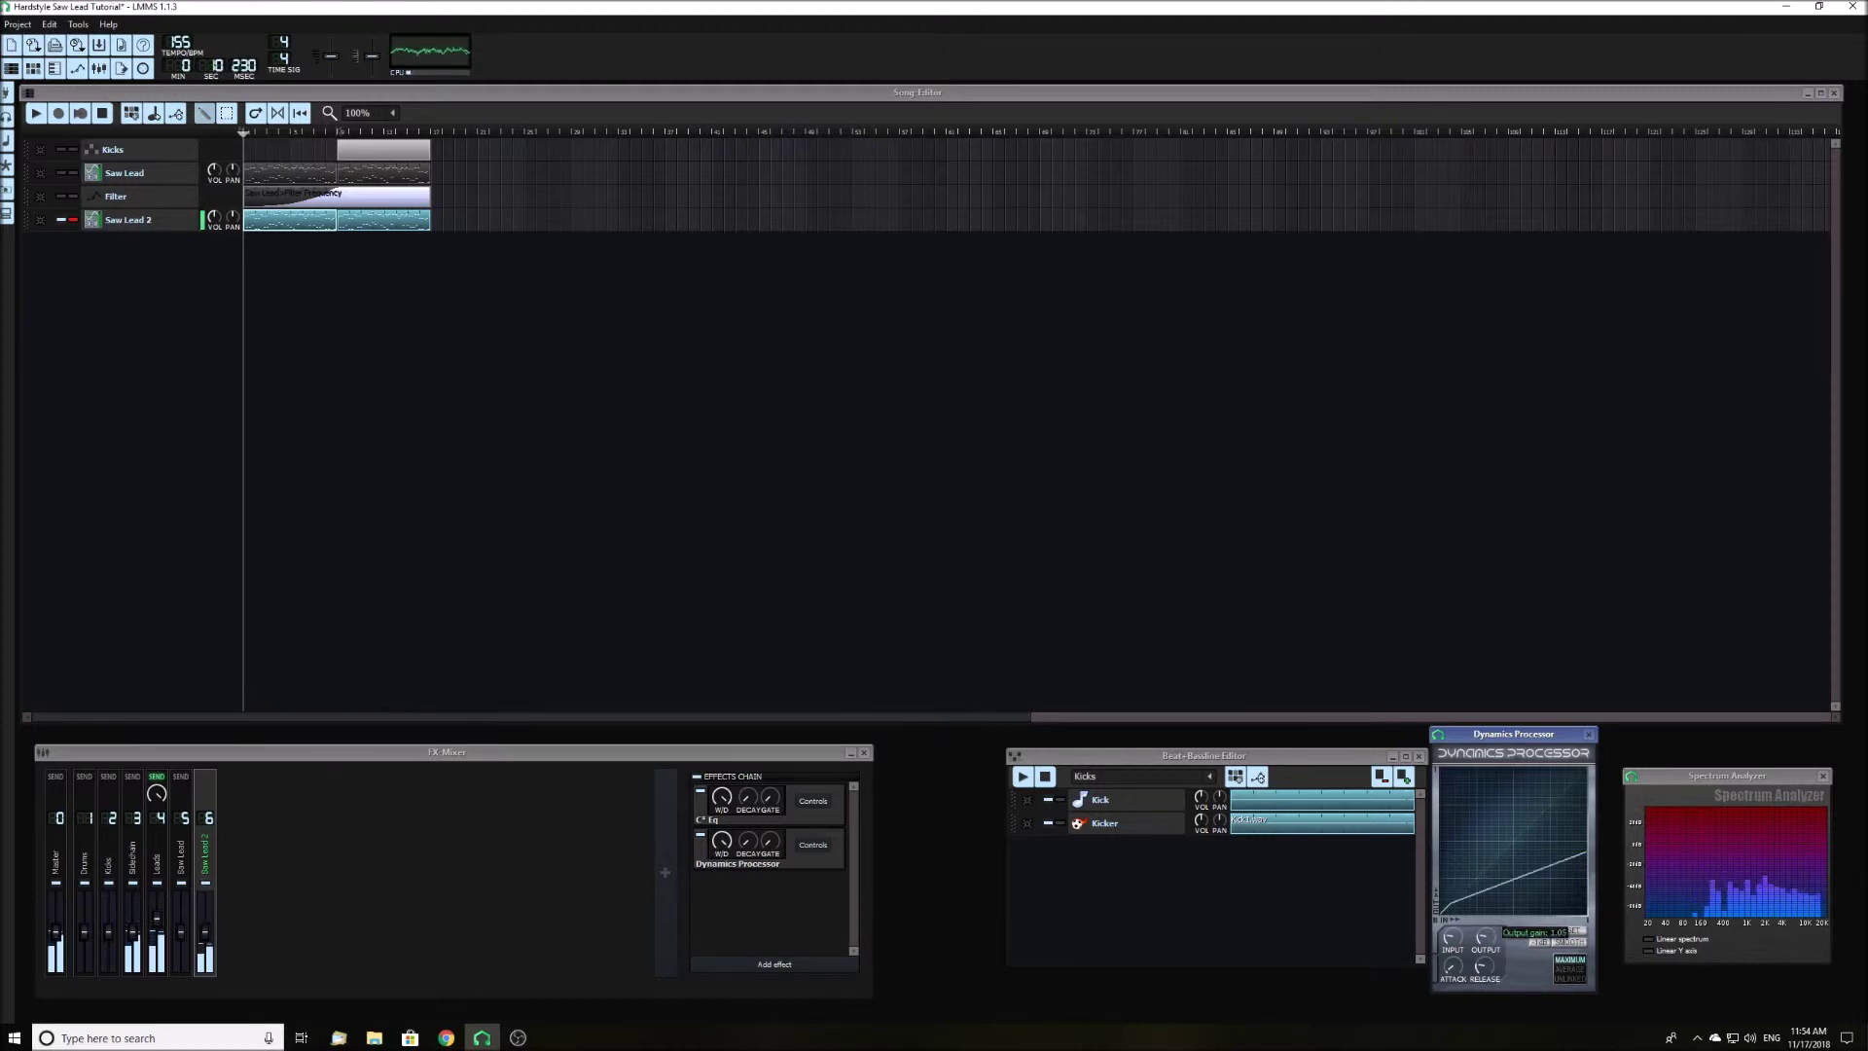
left_click(1484, 966)
left_click_drag(1484, 966, 1484, 966)
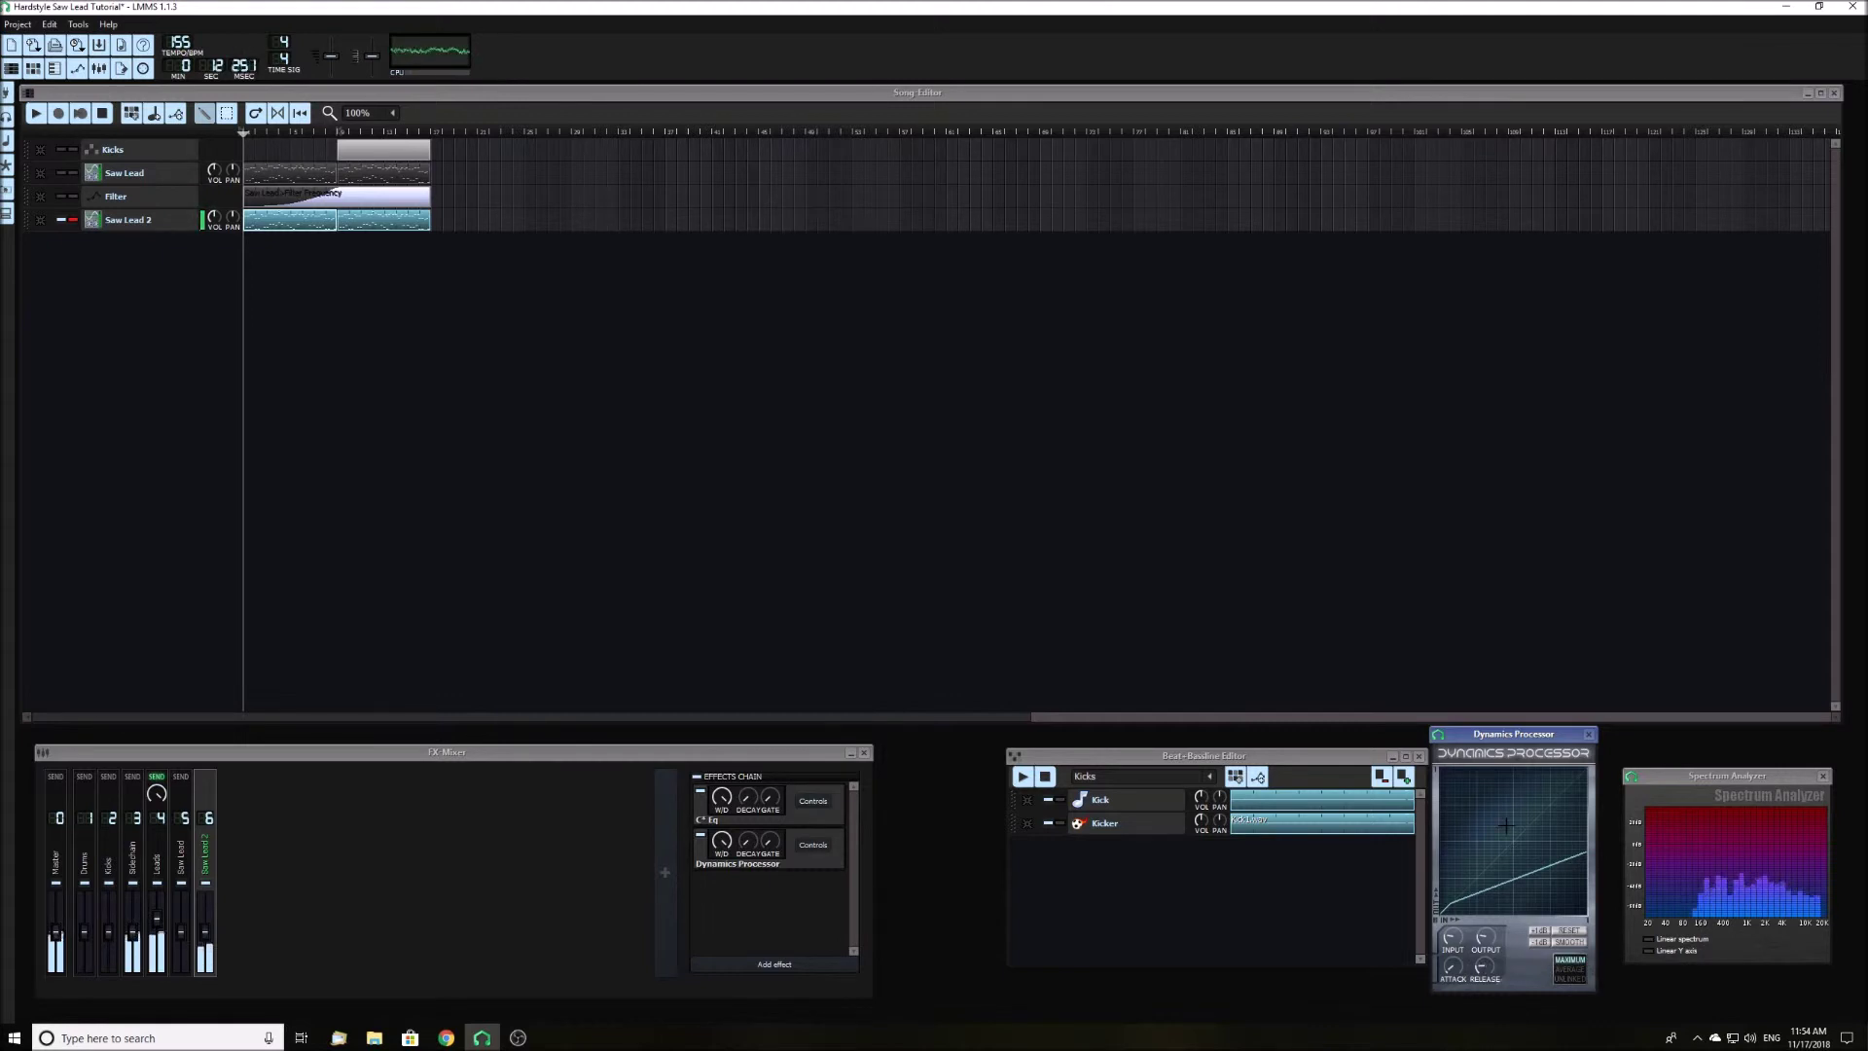
left_click(1590, 734)
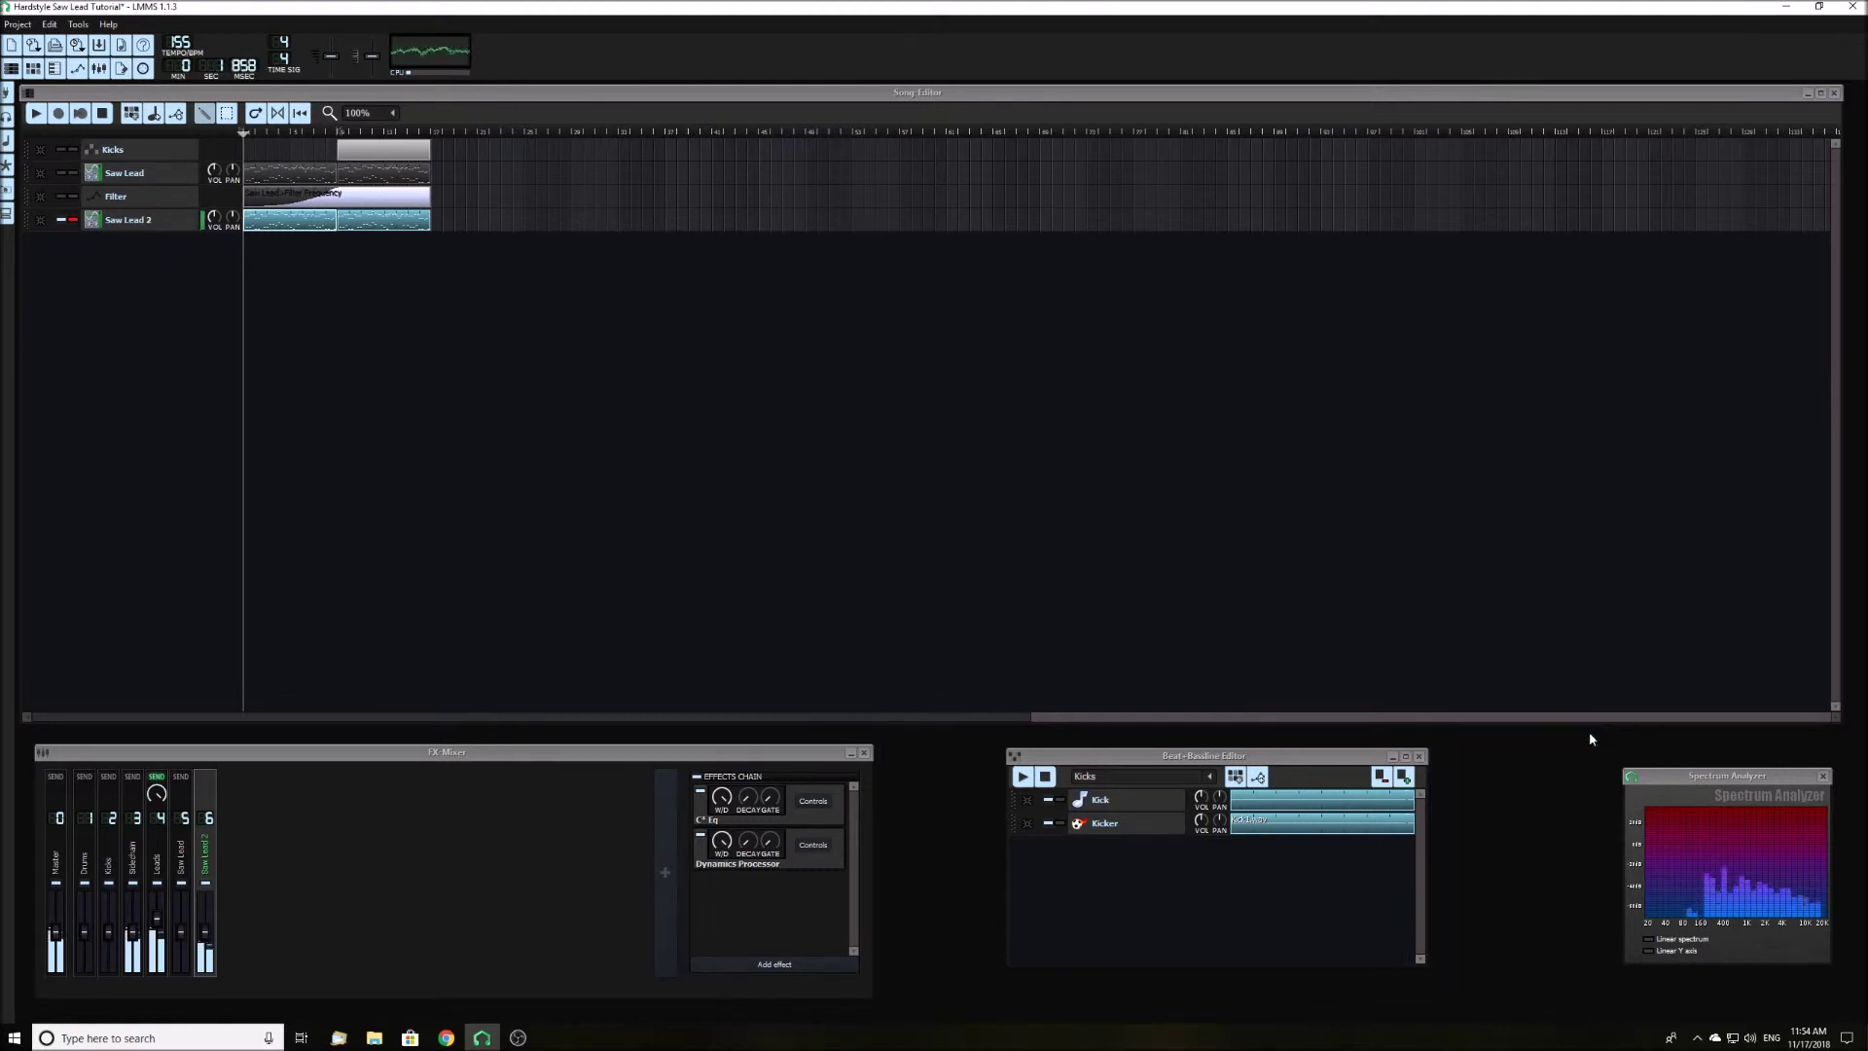
- Open the Saw Lead 2 instrument, add an automation track below it and name the track Filter
left_click(141, 223)
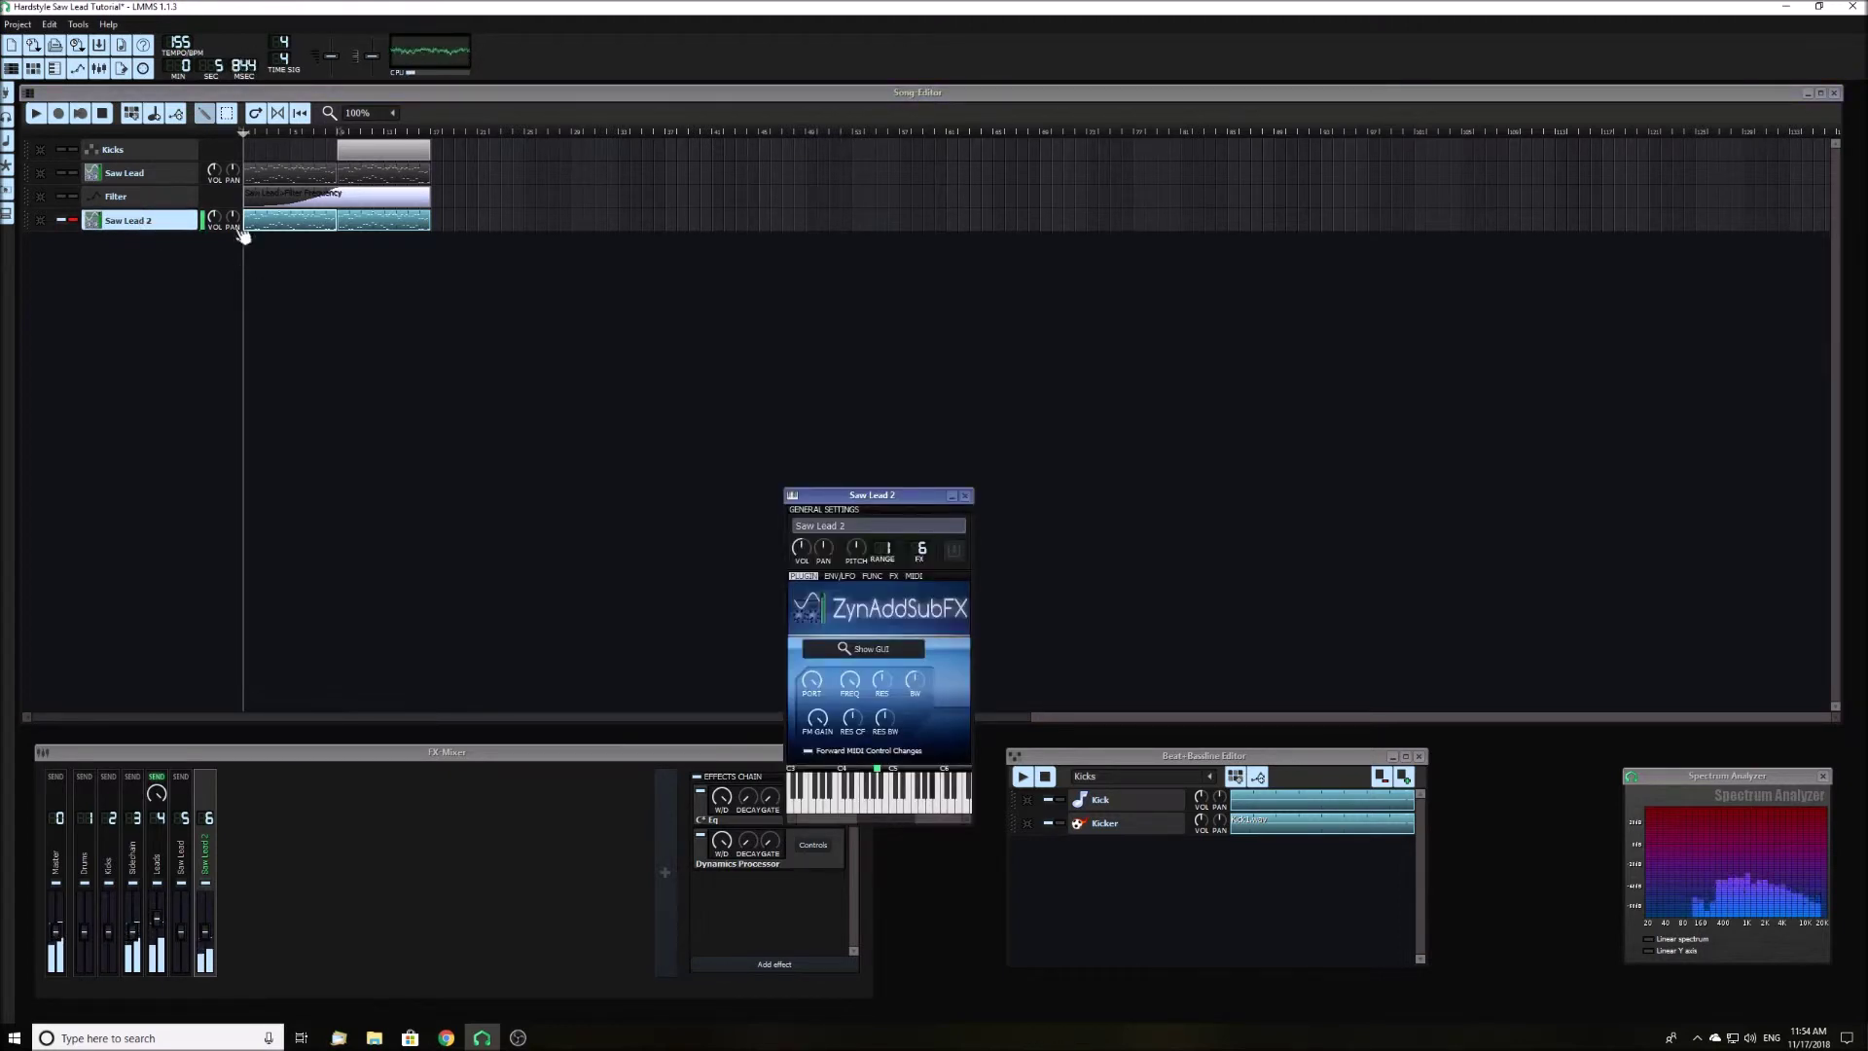
left_click(176, 114)
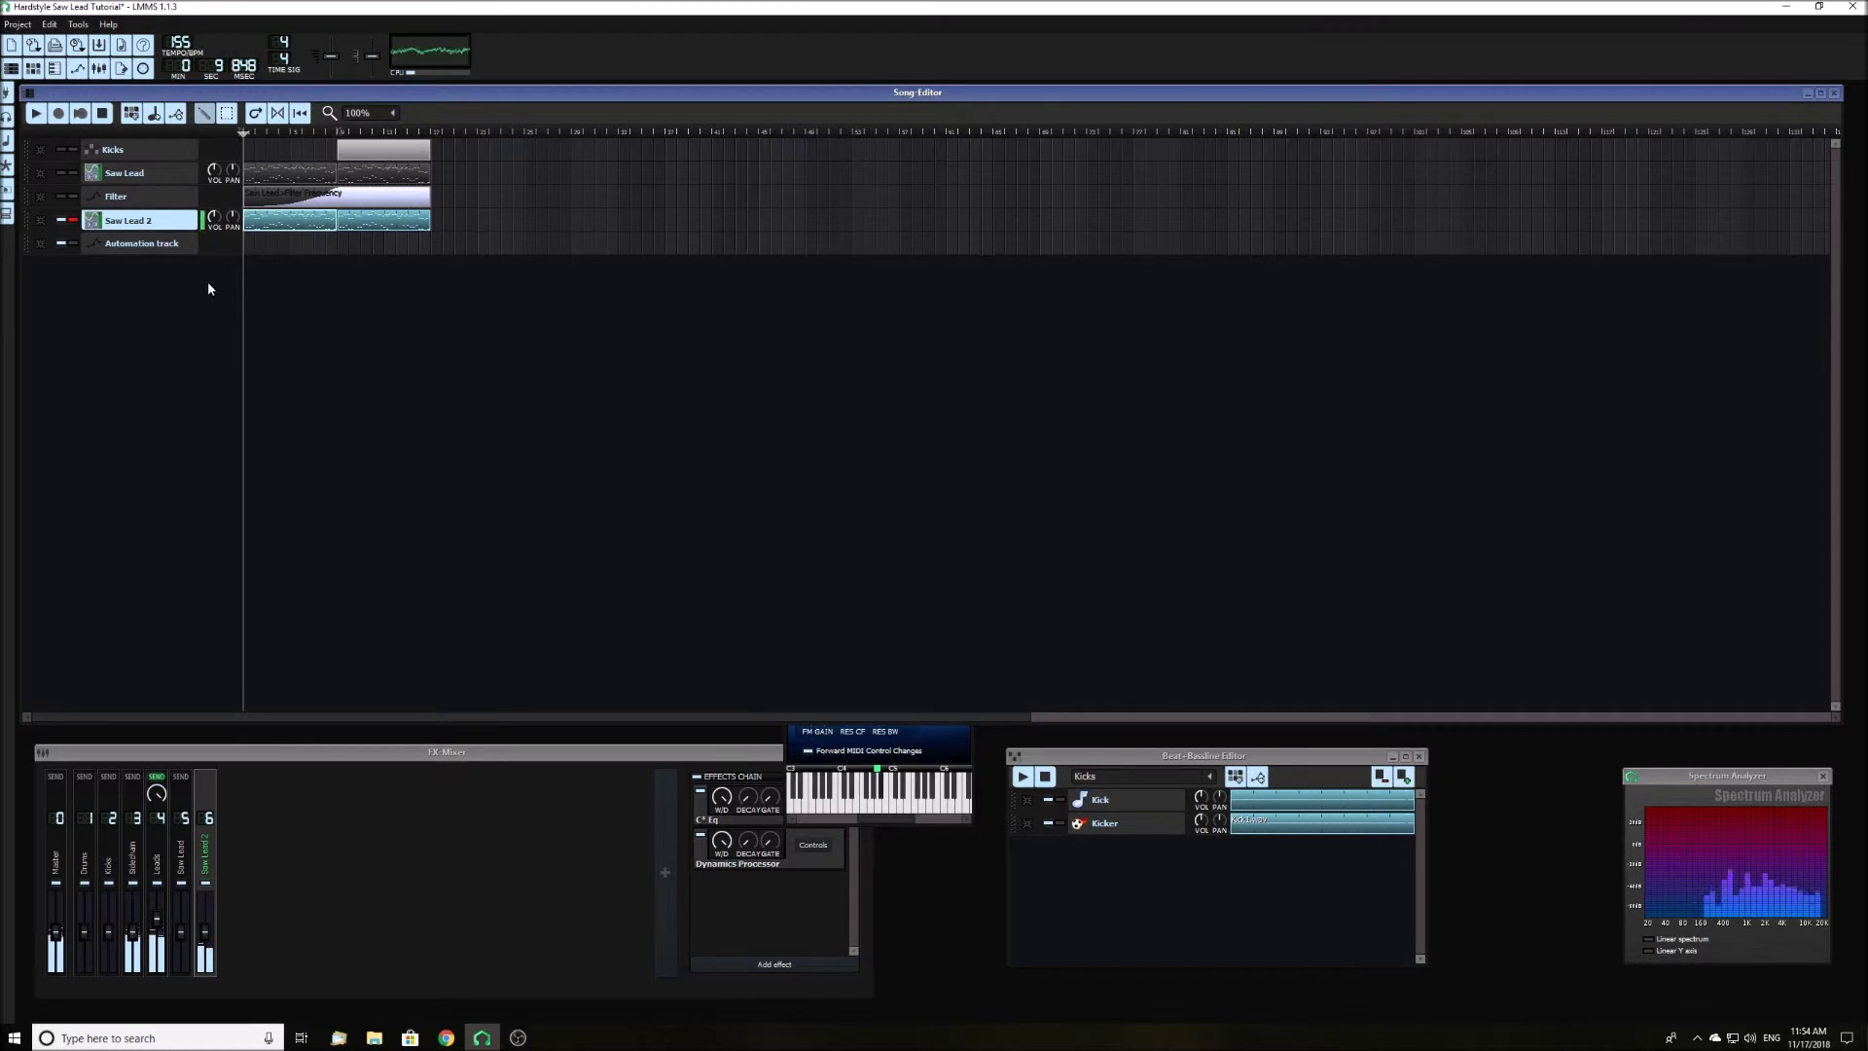
double_click(156, 246)
type("Filter")
key("Return")
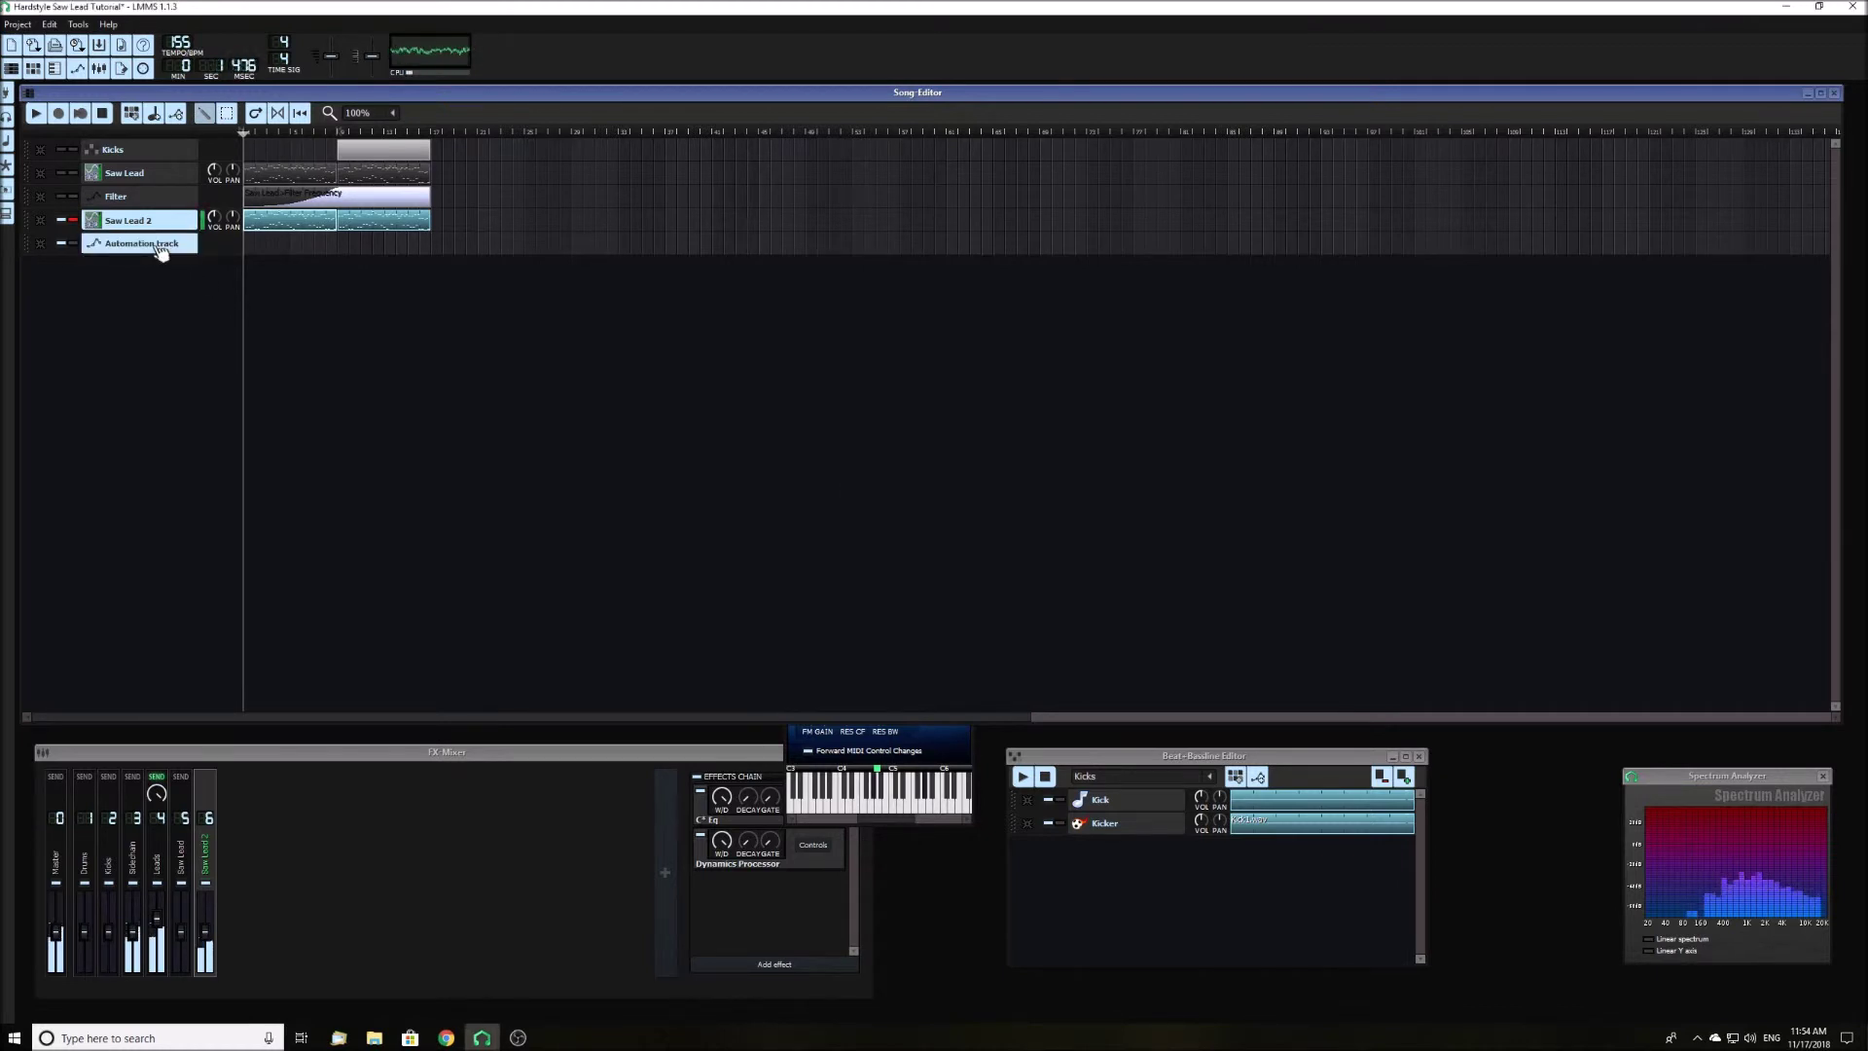
- Link Saw Lead 2's filter frequency to a clip on the new Filter track and stretch it over the first lead pattern
left_click(943, 745)
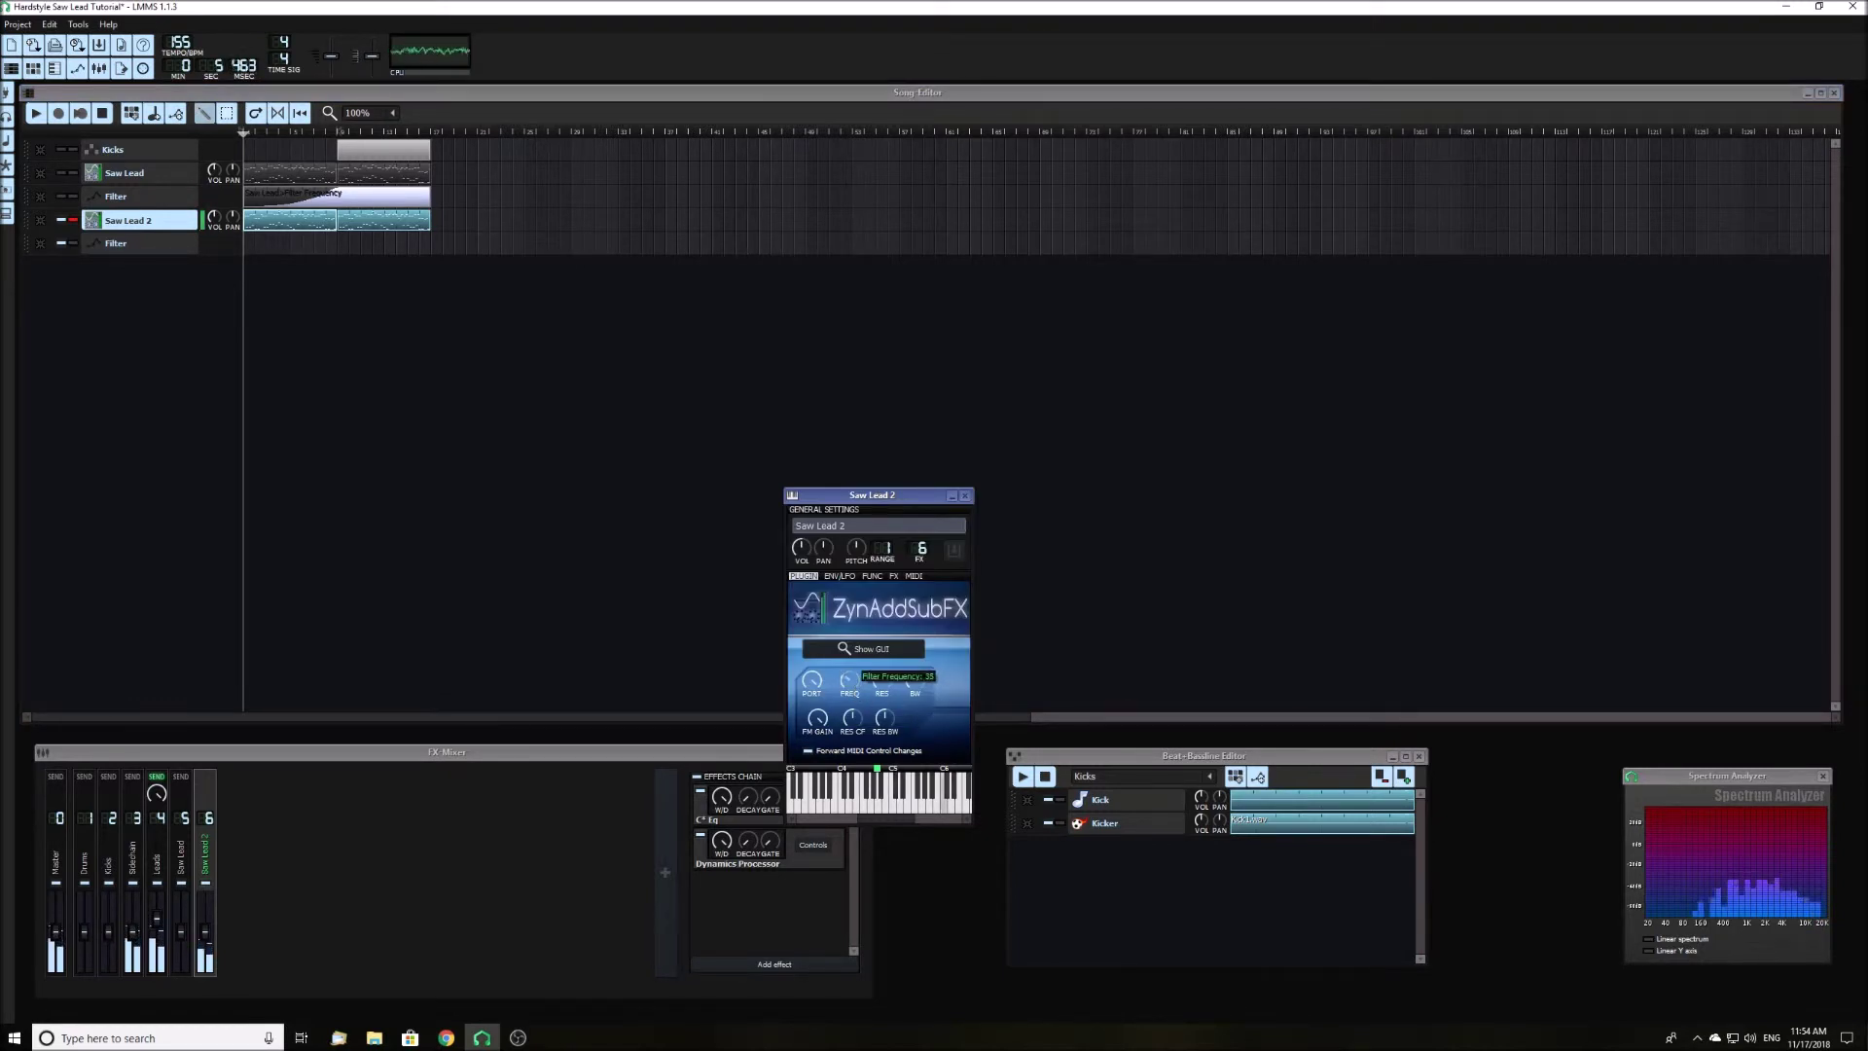
left_click_drag(856, 687, 250, 245)
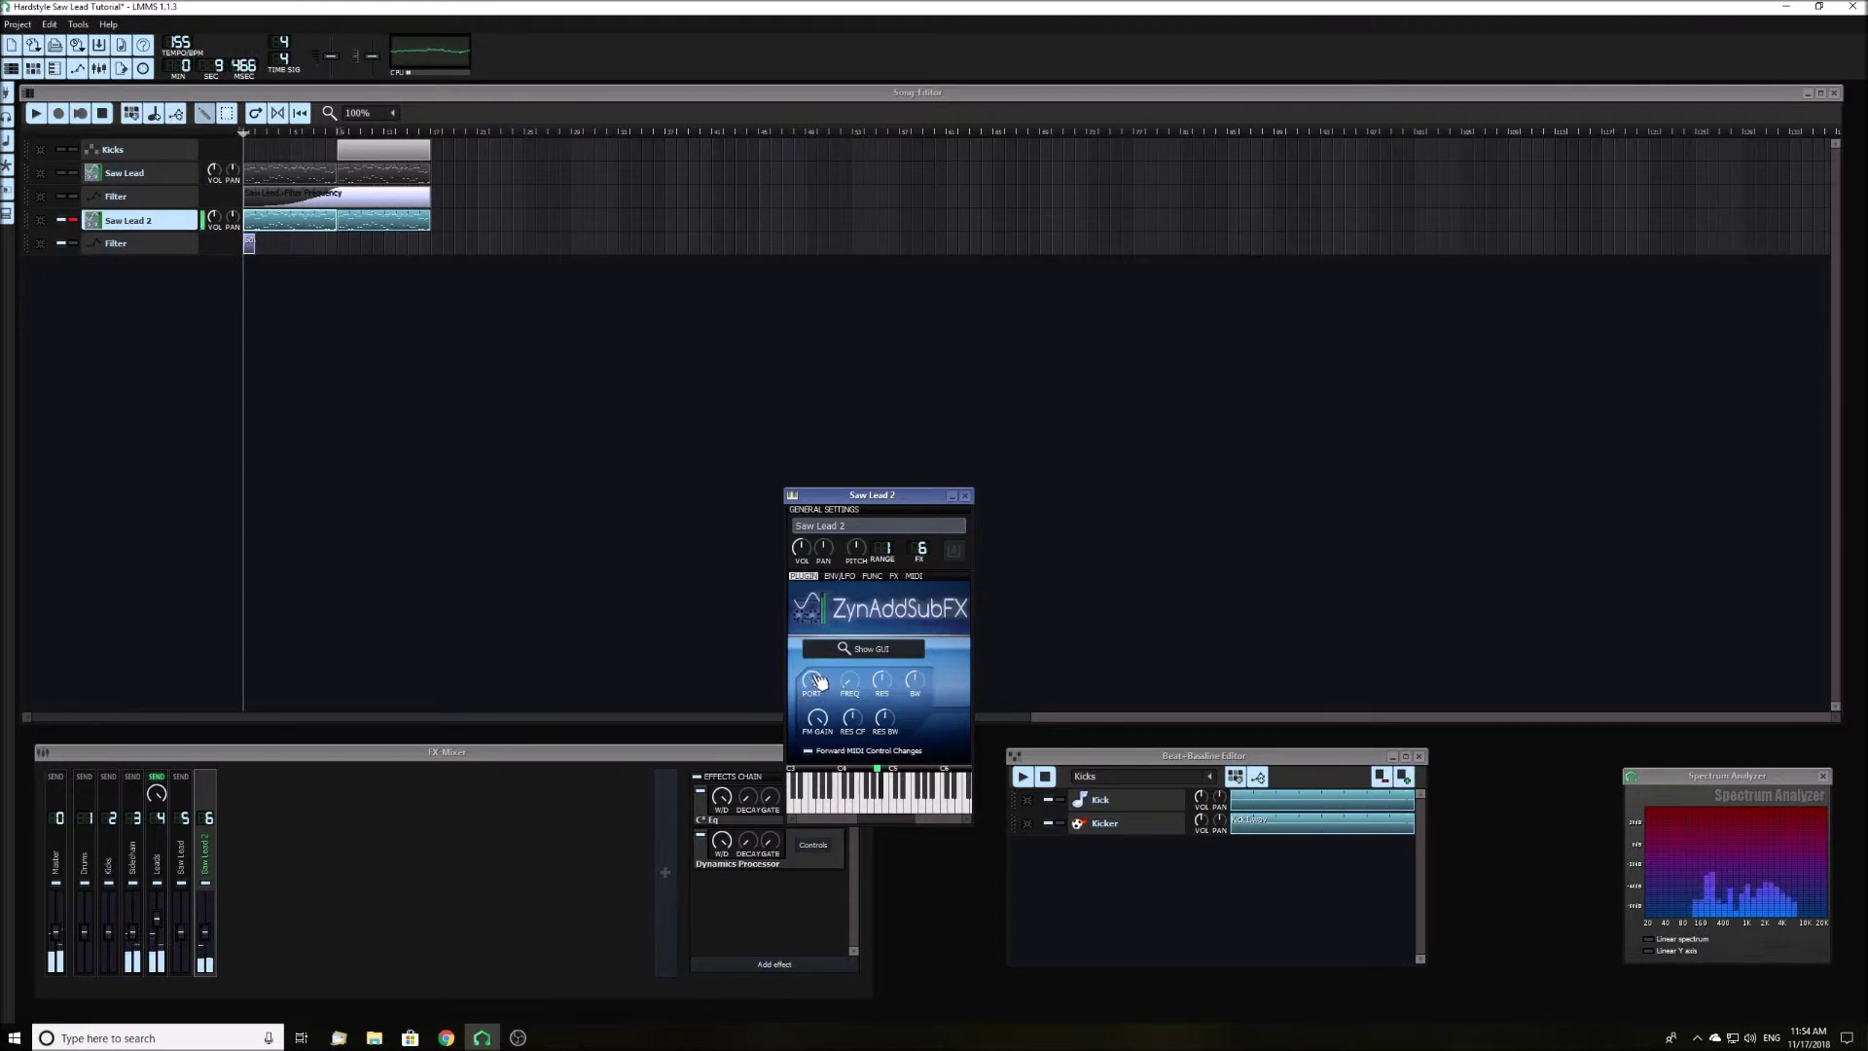
left_click_drag(818, 681, 335, 250)
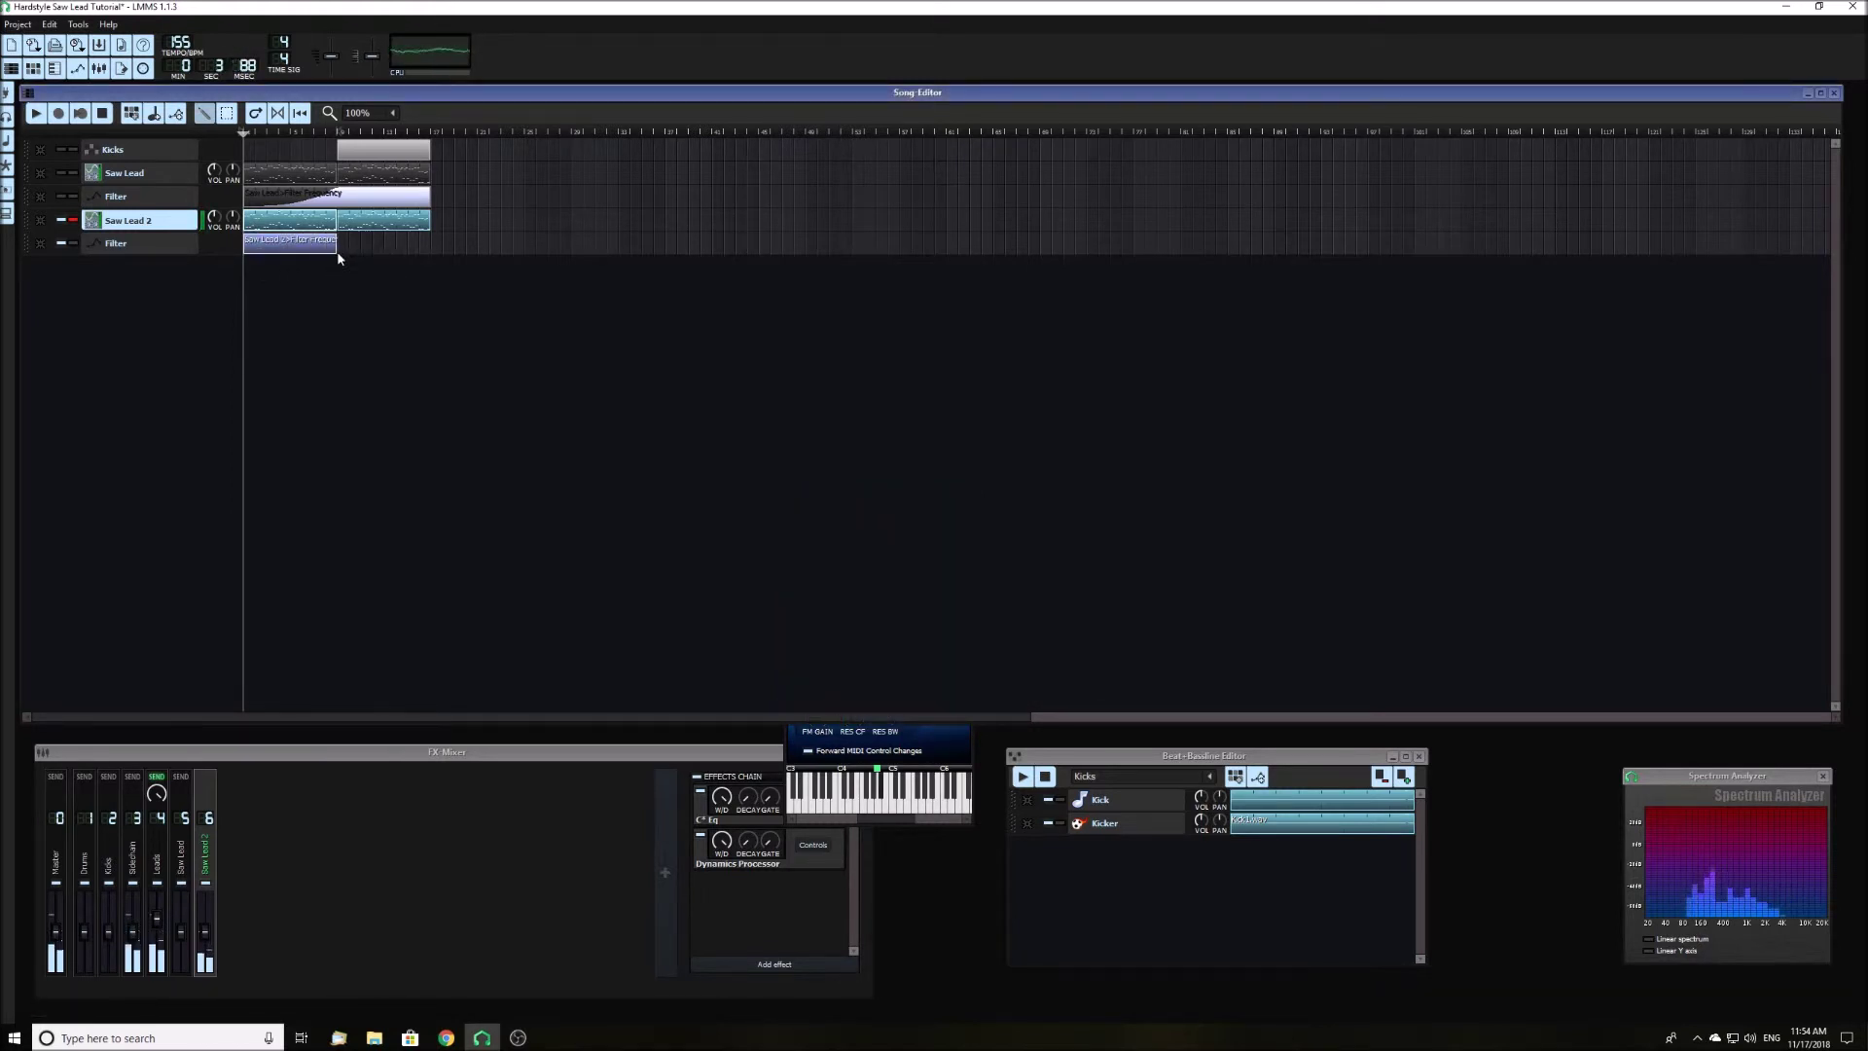
- Draw a smooth cubic filter frequency curve rising slowly from 0 and steeply to 127 at the clip's end
double_click(313, 249)
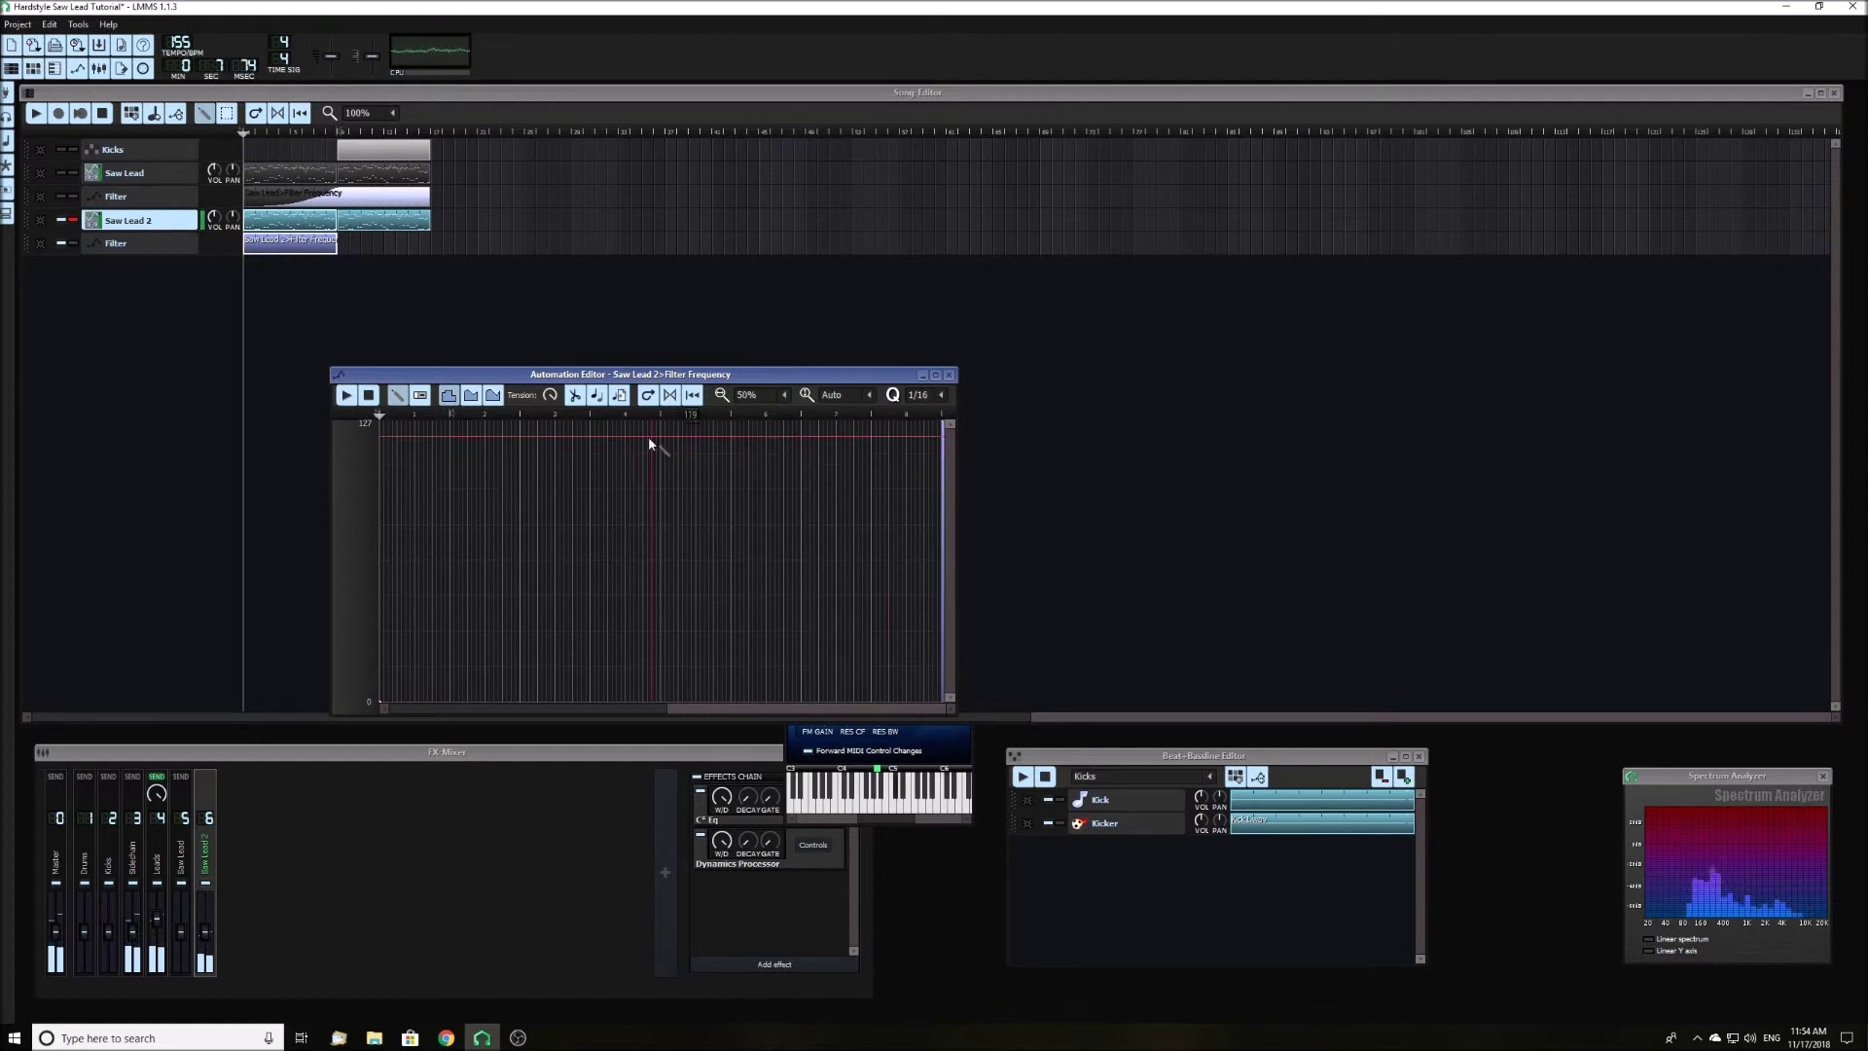
left_click(494, 395)
left_click_drag(868, 508, 870, 541)
left_click_drag(727, 580, 722, 657)
left_click_drag(584, 681, 598, 690)
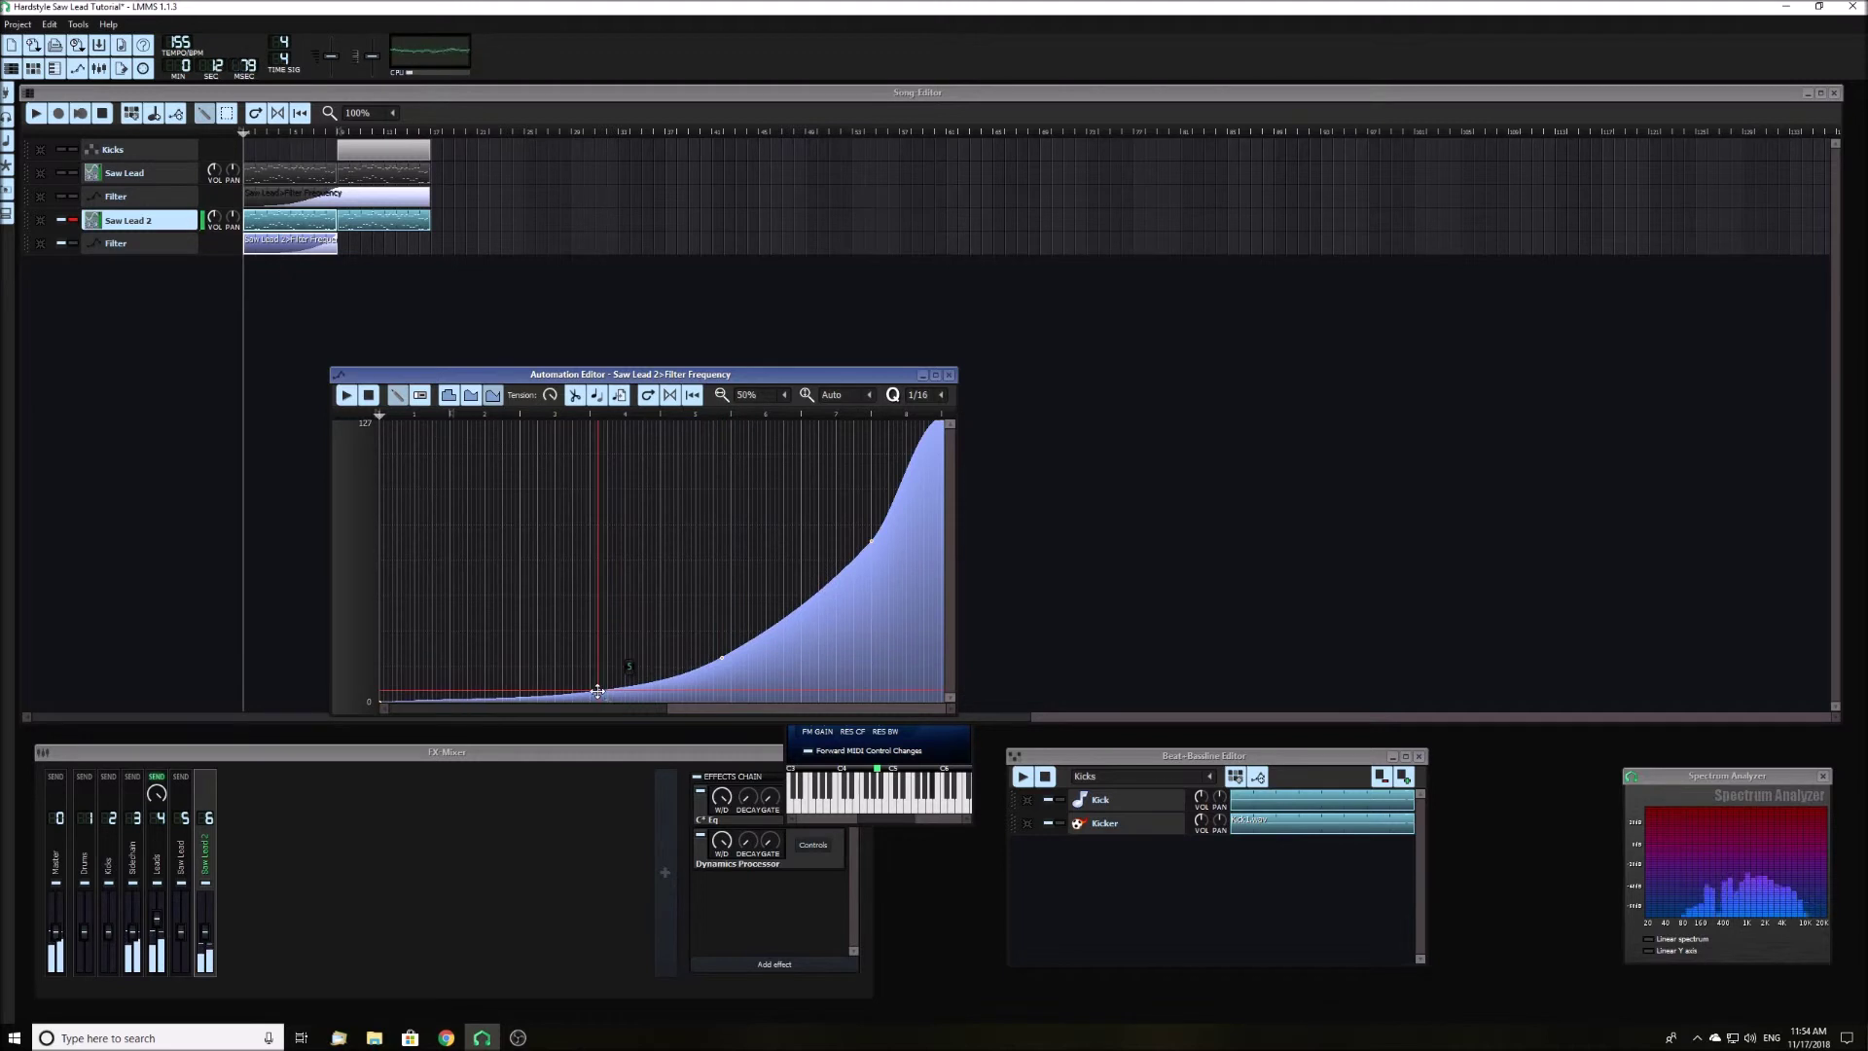
left_click(870, 540)
left_click_drag(870, 541, 868, 506)
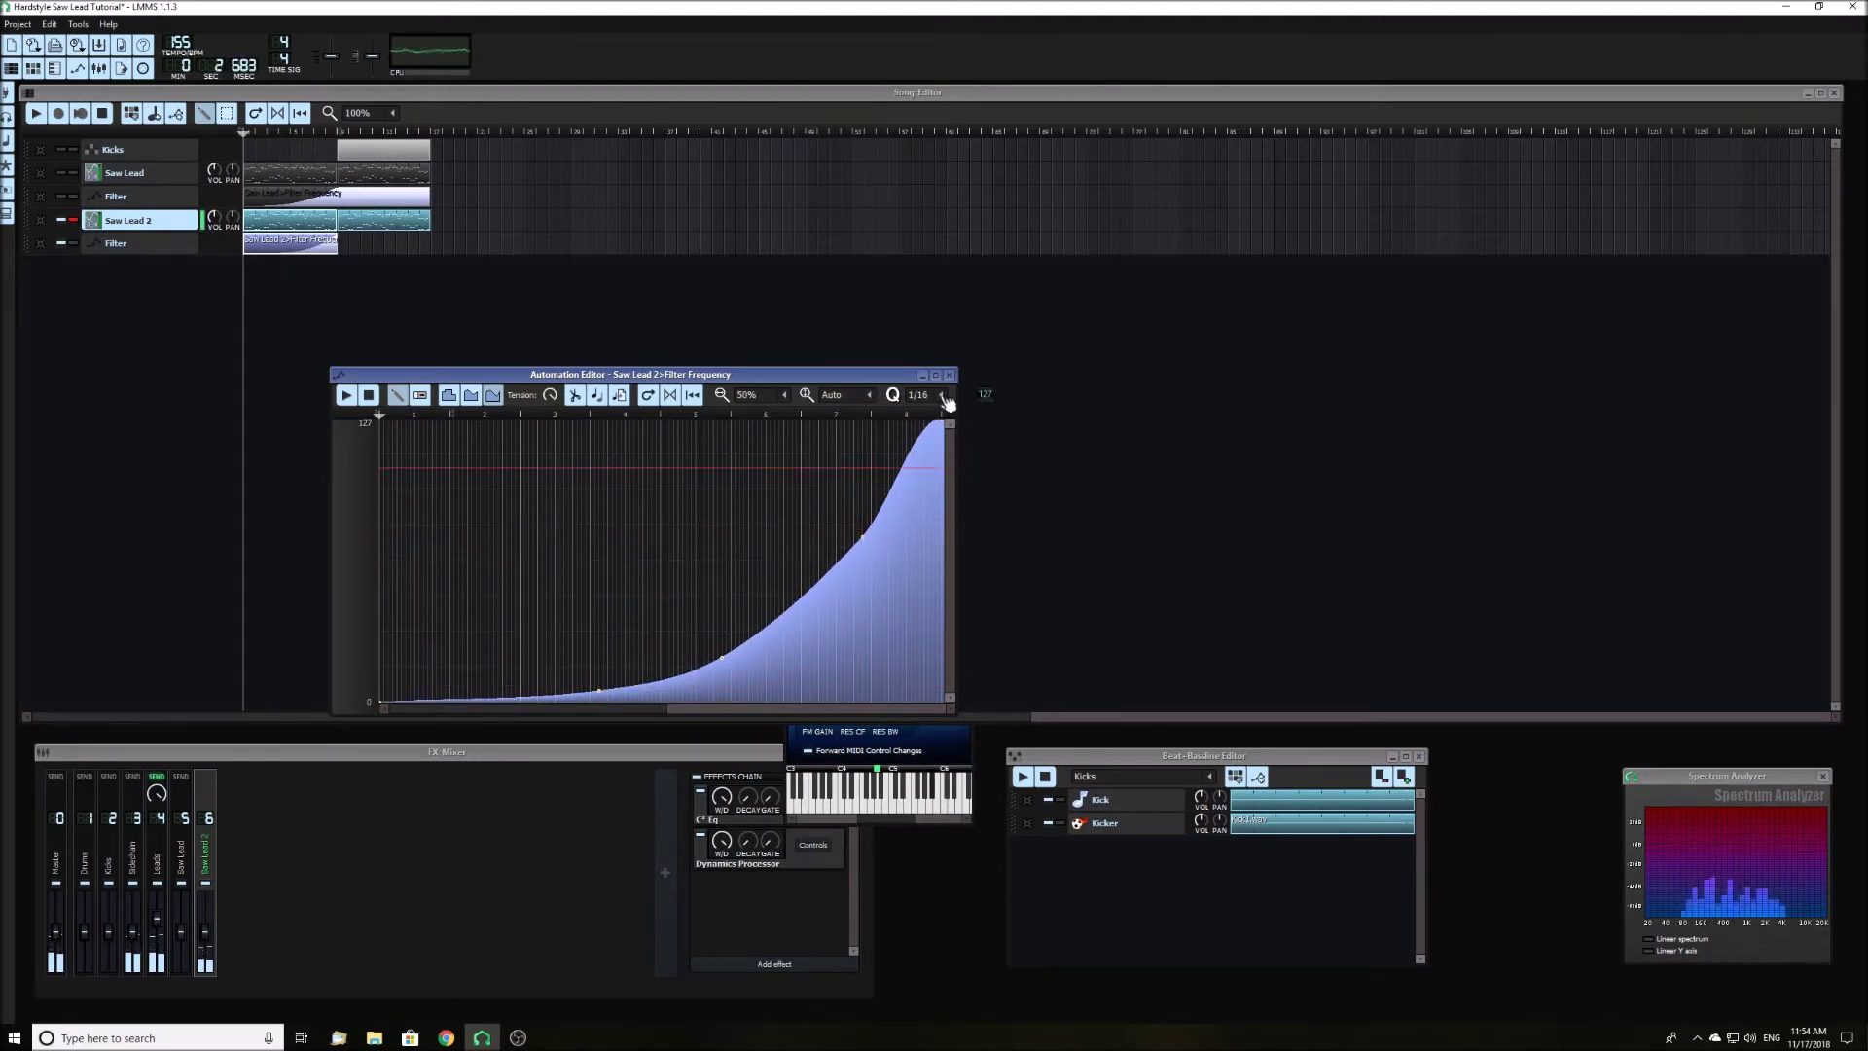
left_click(950, 375)
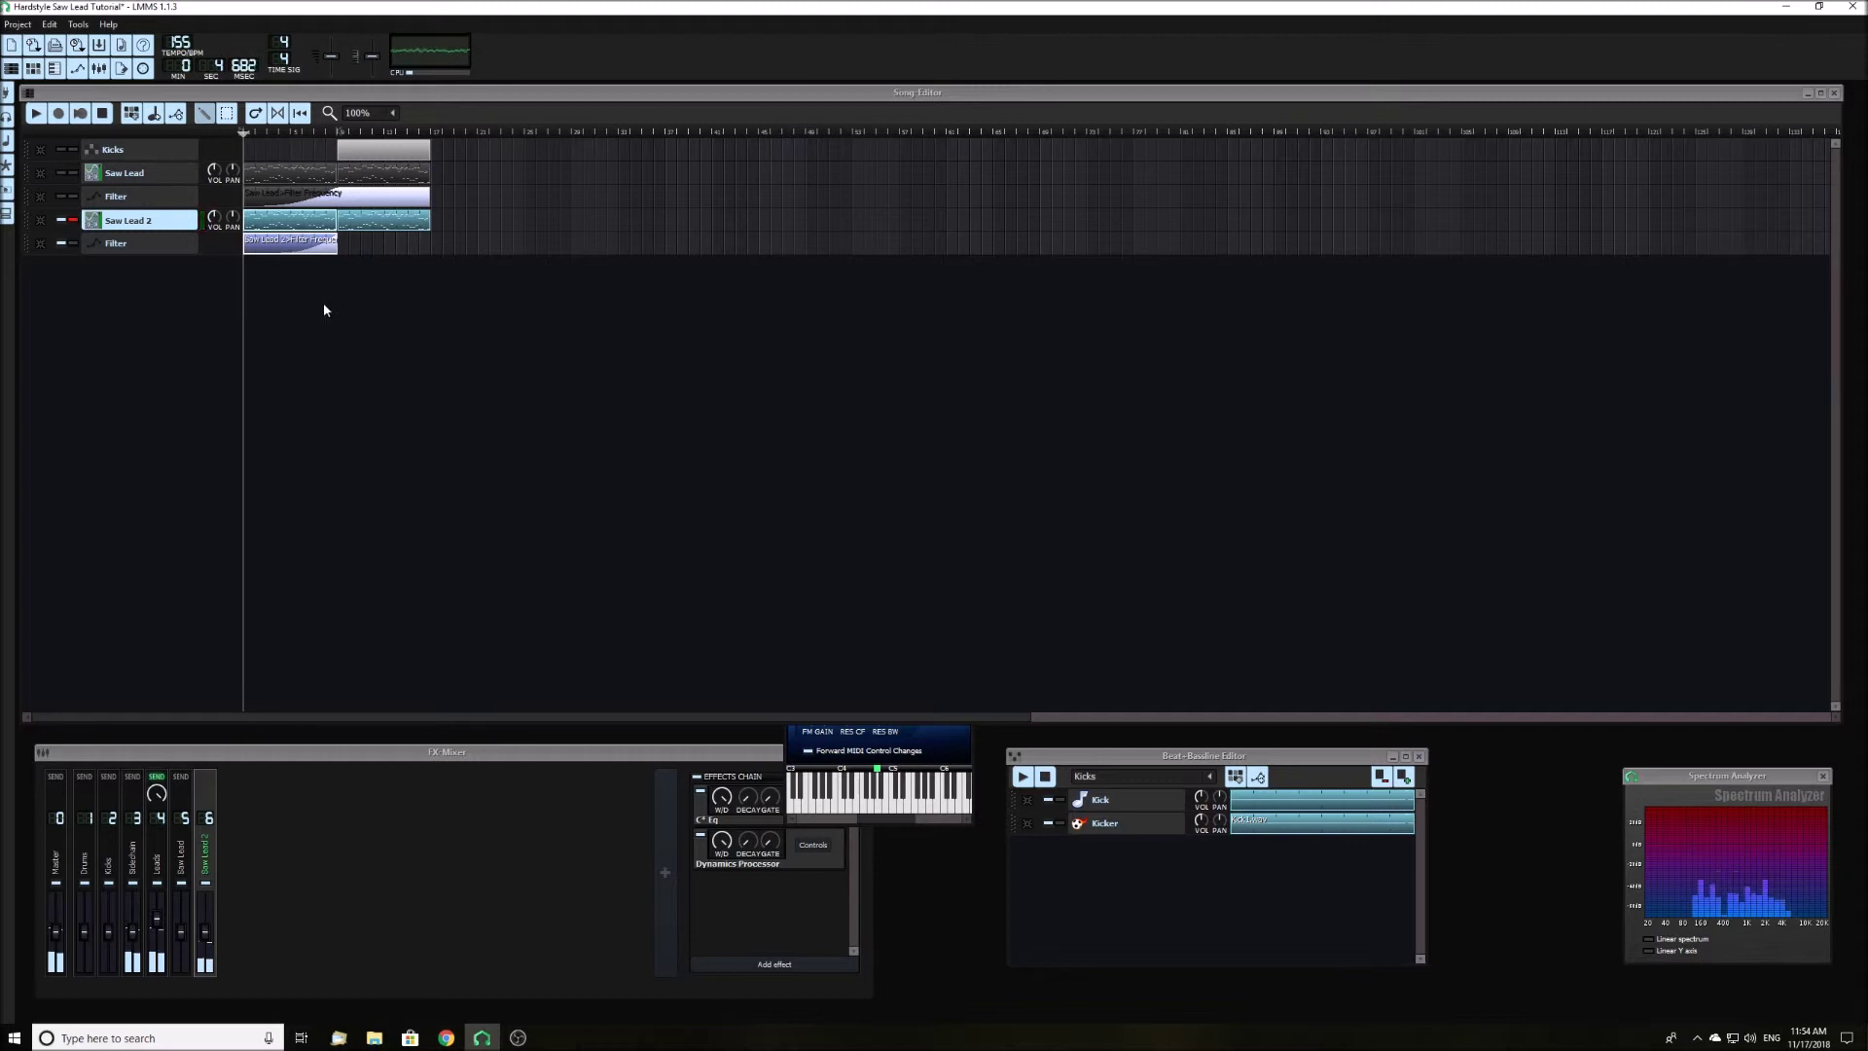
- Close the Saw Lead 2 instrument window, unmute the Kicks track and stop playback
left_click(942, 753)
left_click(965, 497)
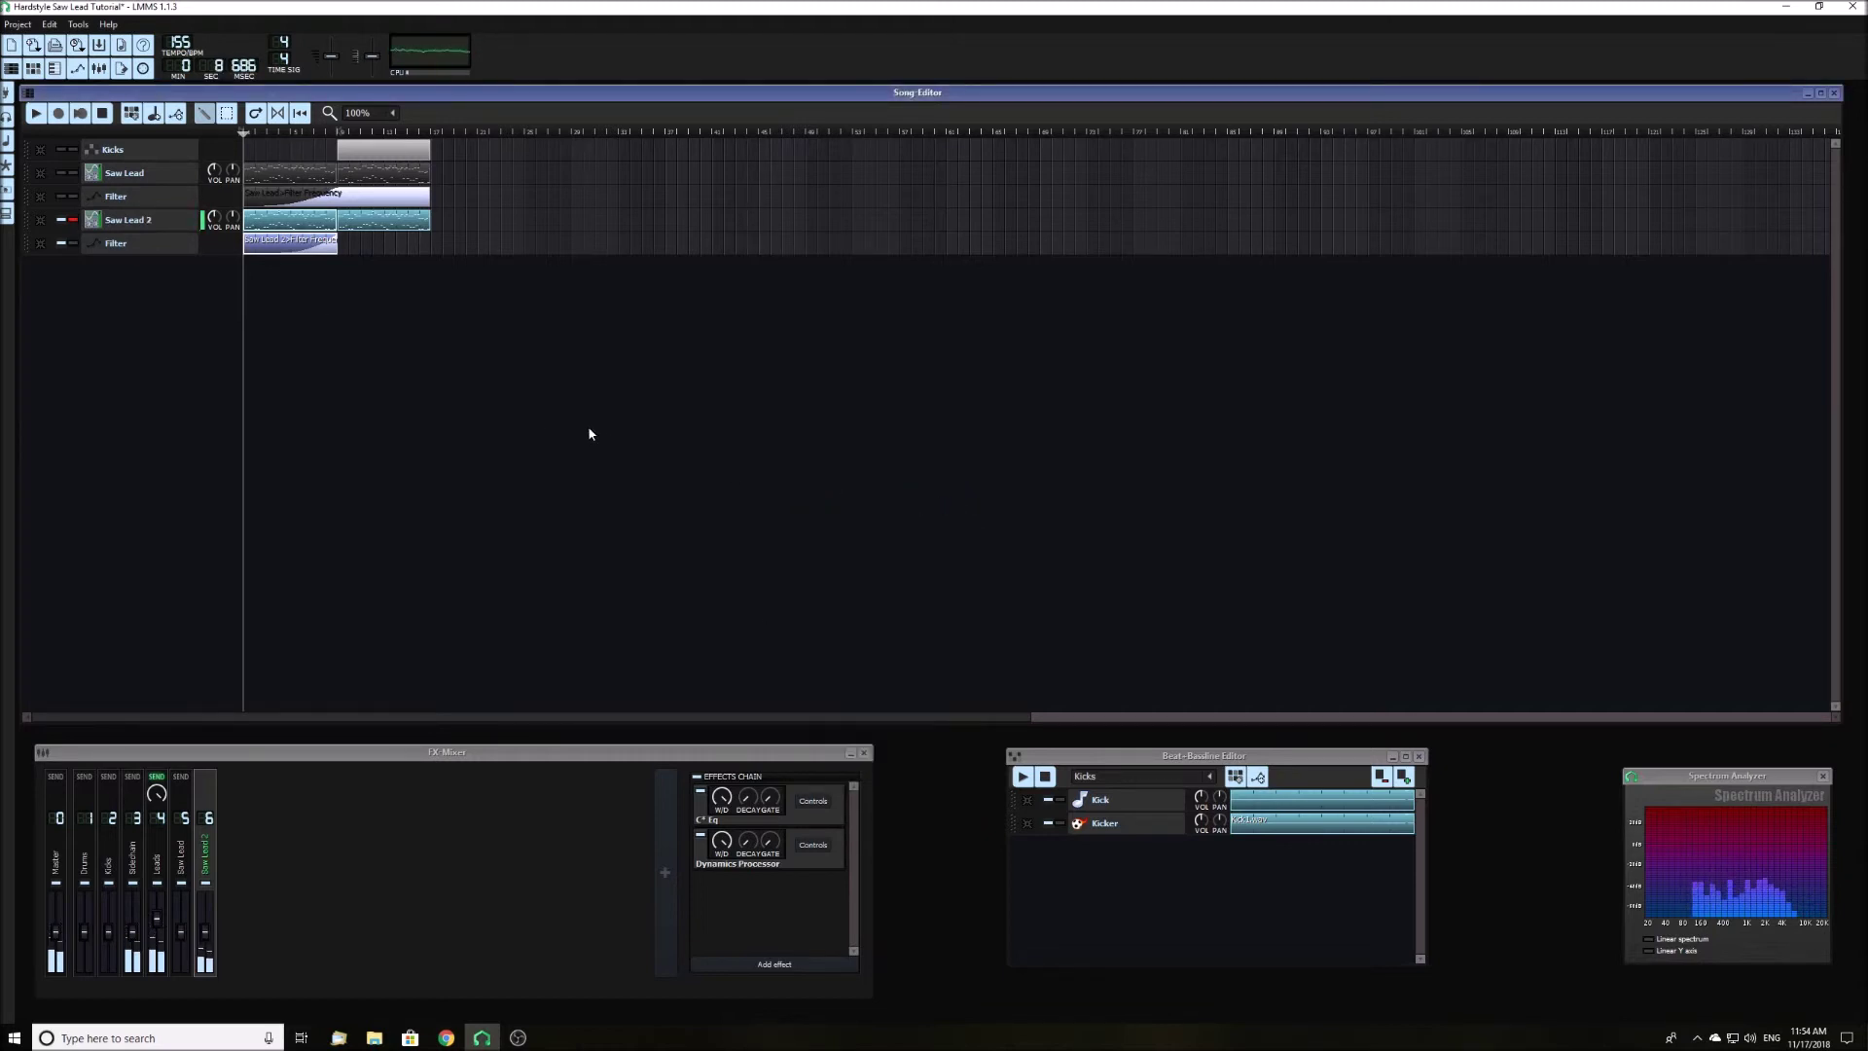
left_click(62, 151)
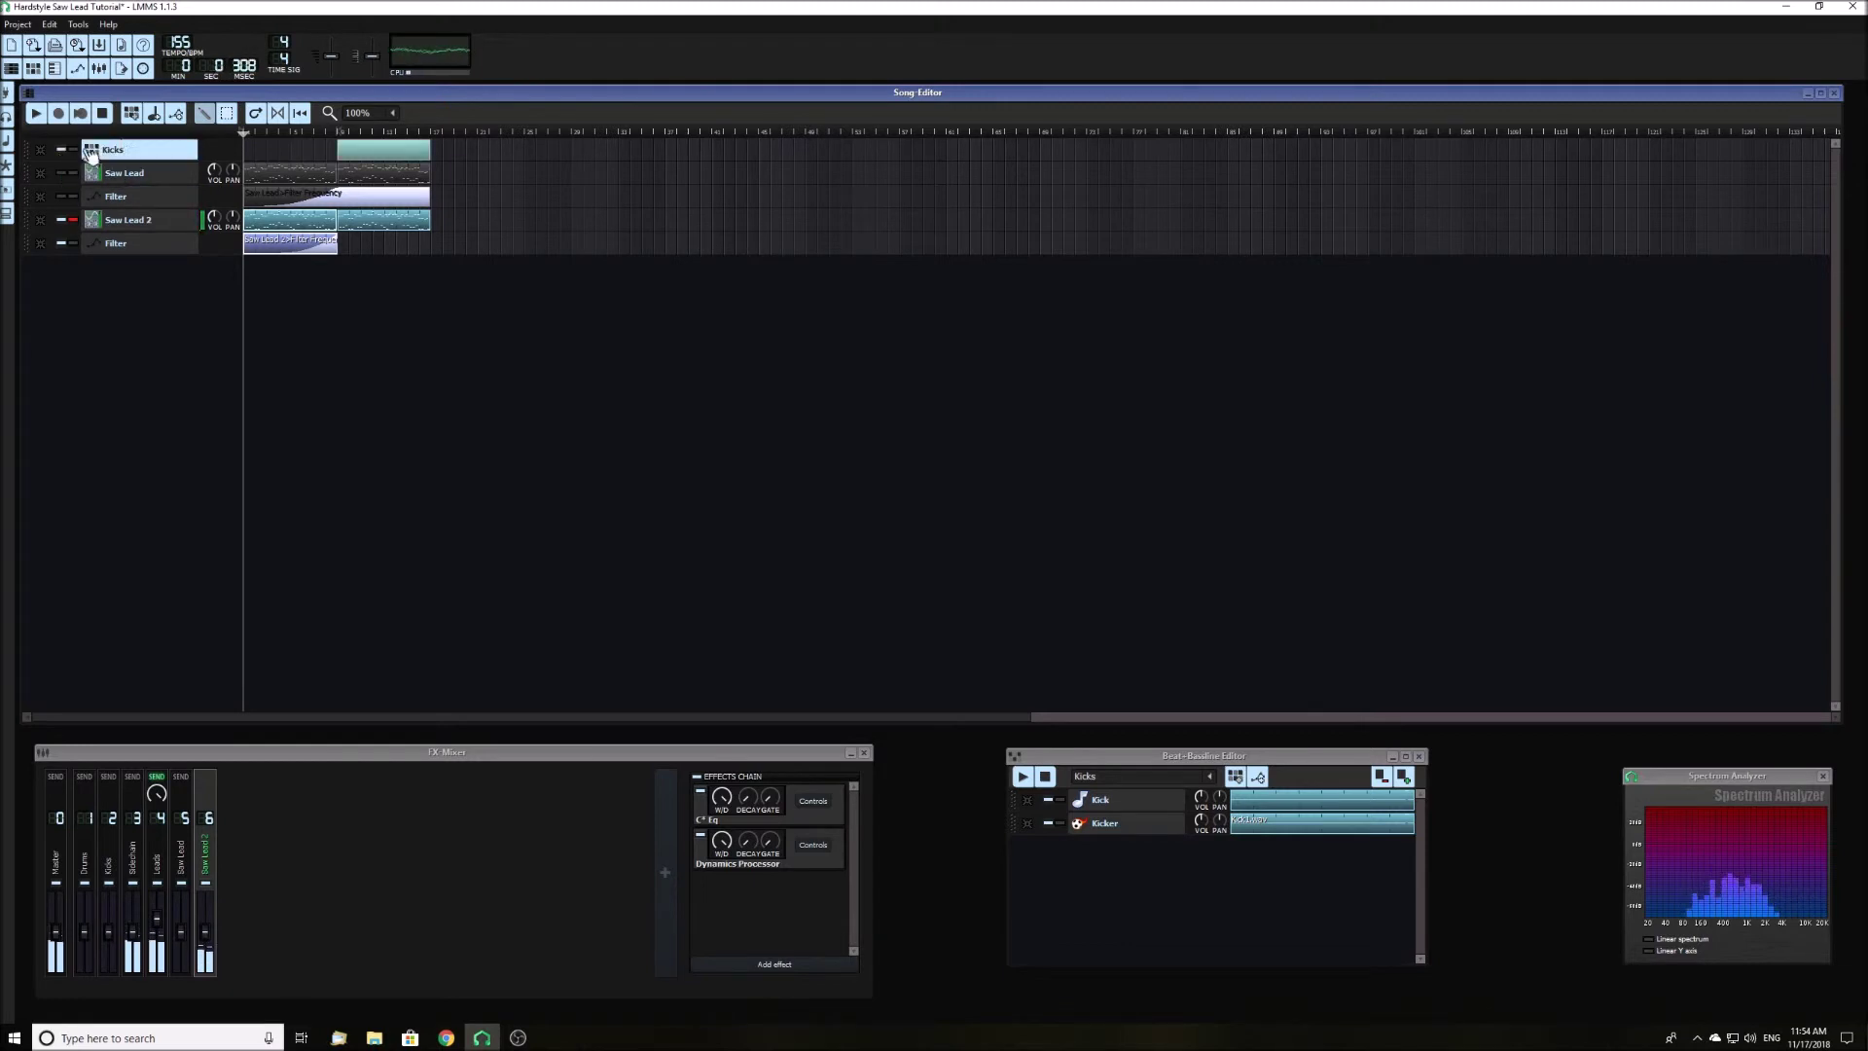
key("space")
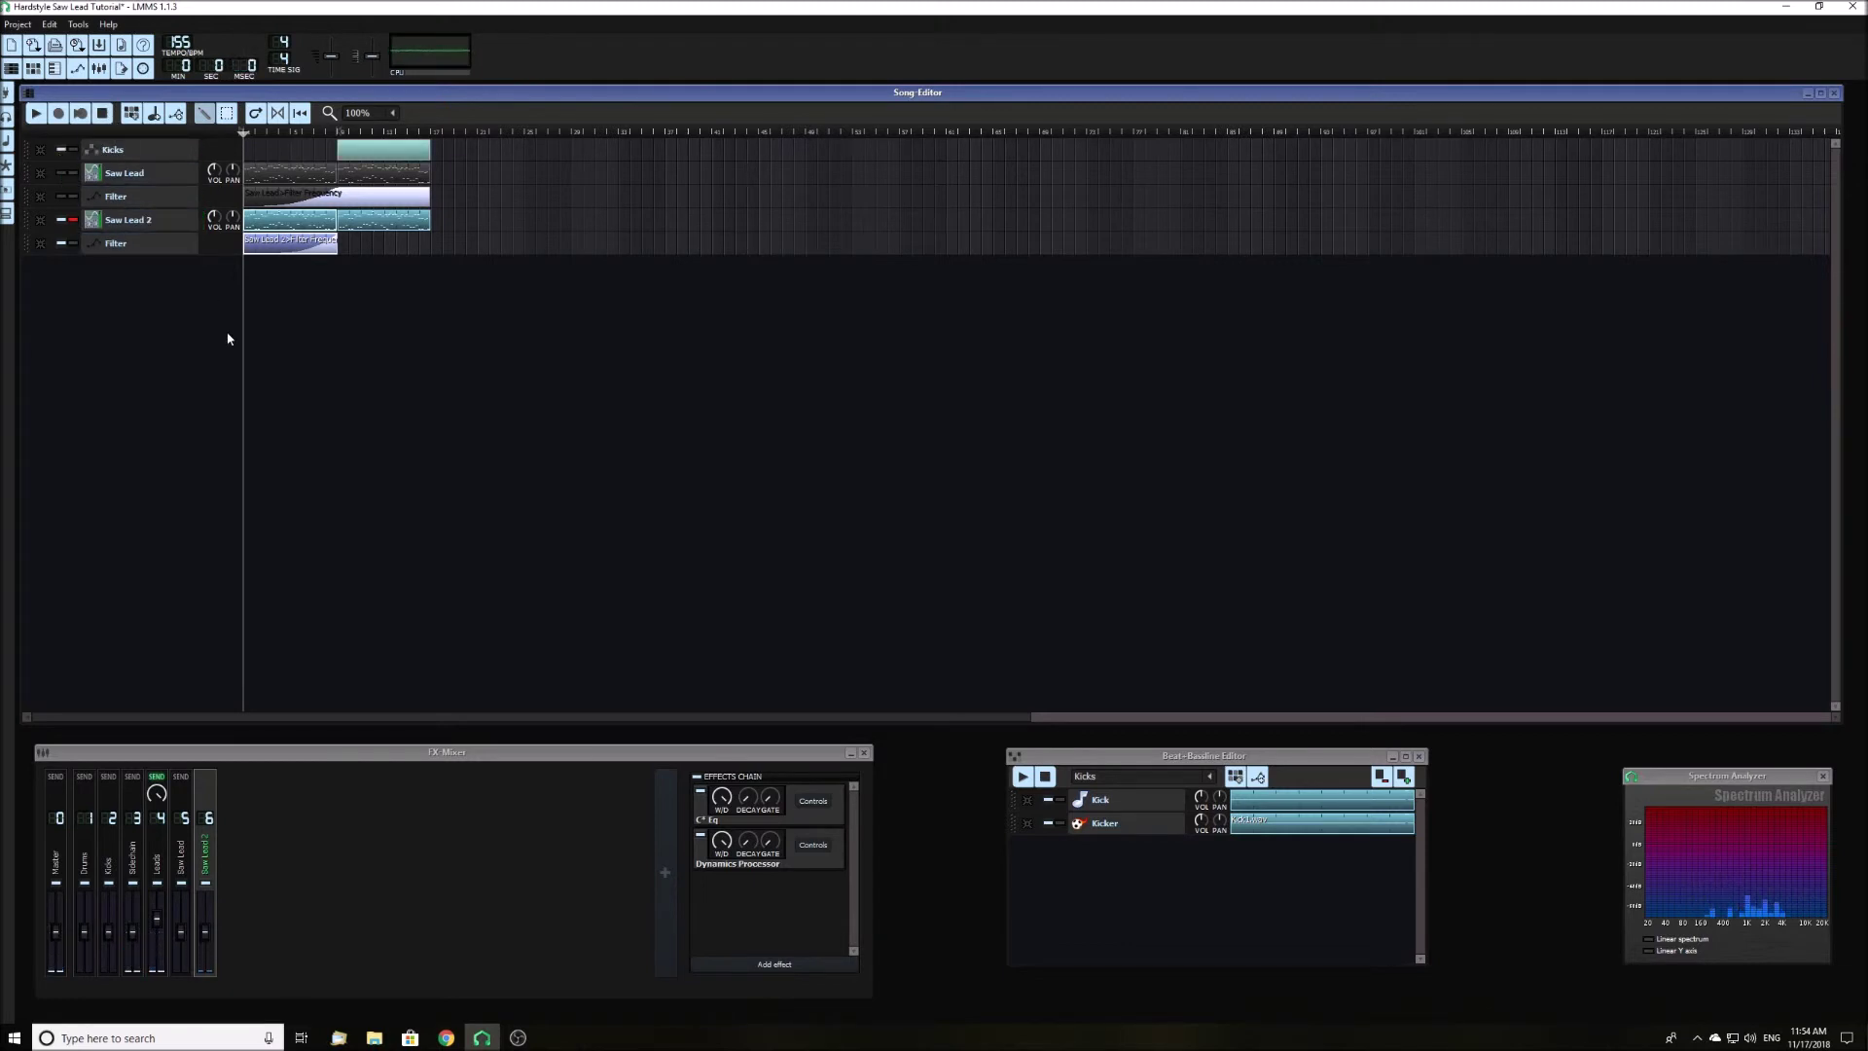
- Extend the Saw Lead 2 filter automation clip to the end of the second lead pattern and play the song through
left_click_drag(337, 243, 430, 245)
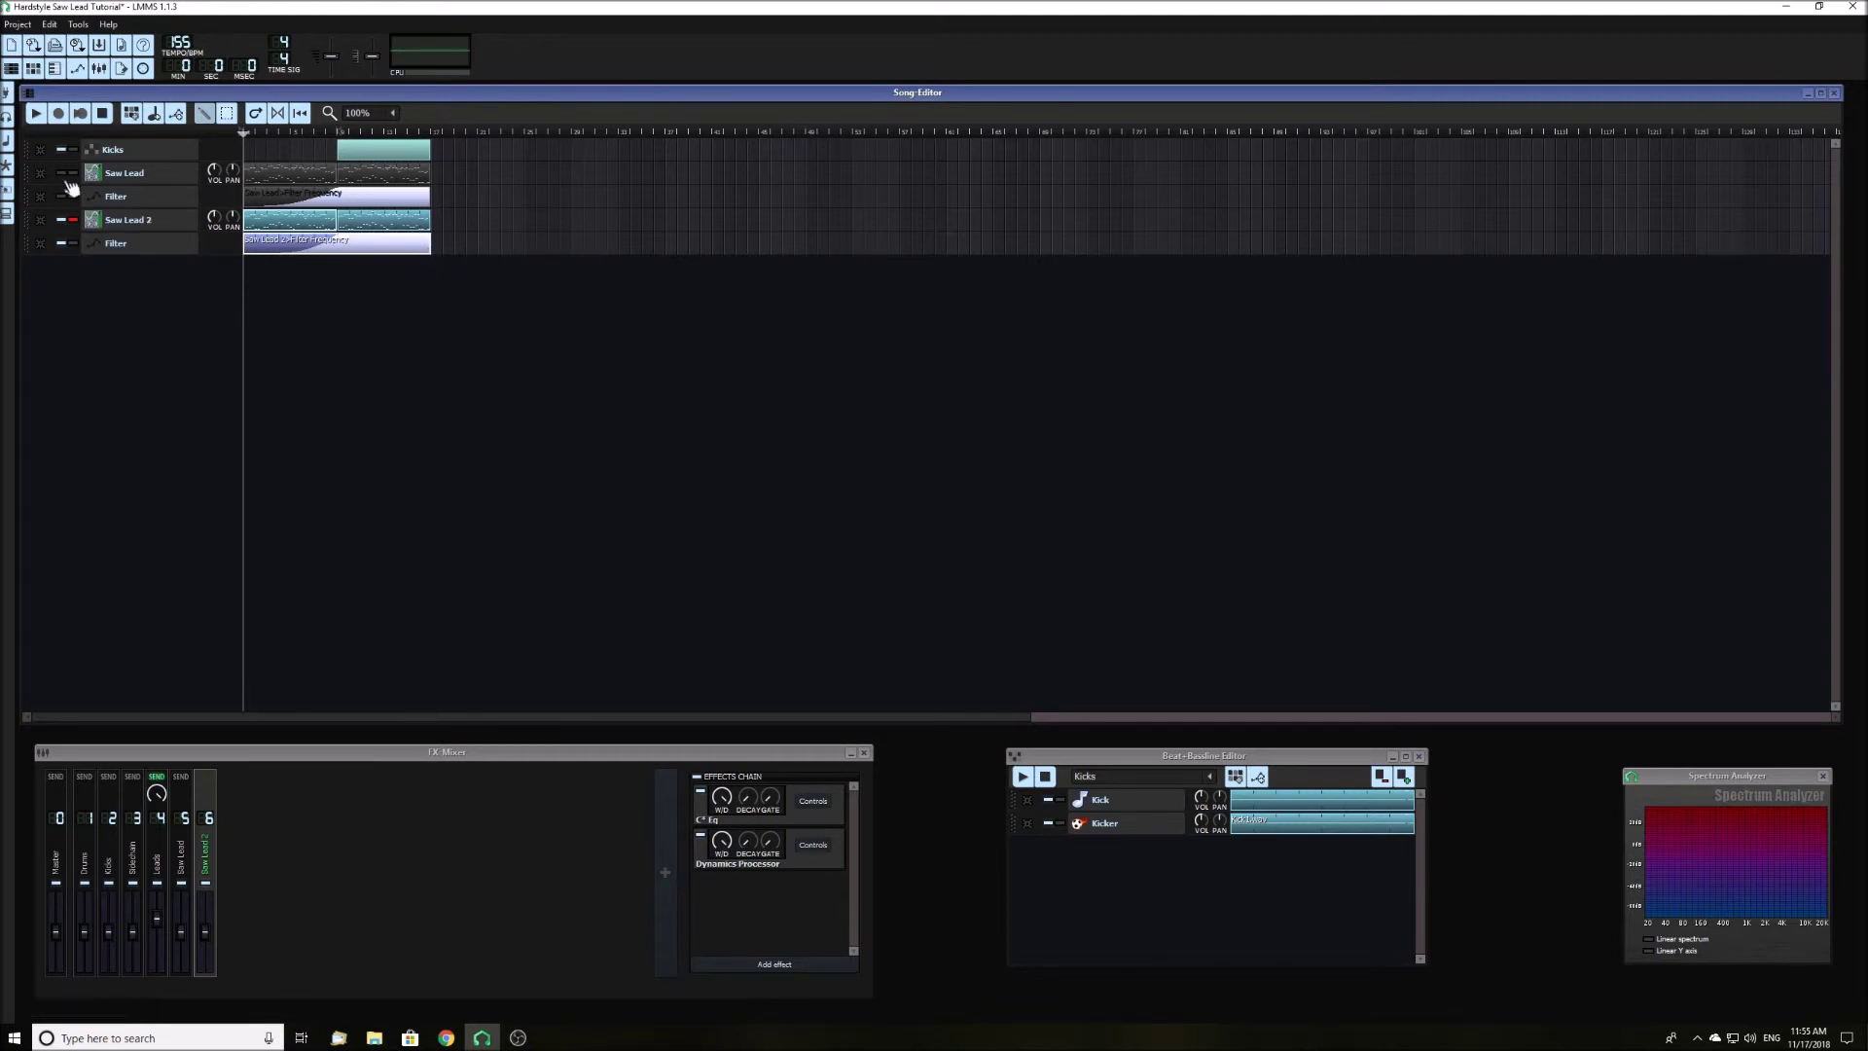
key("space")
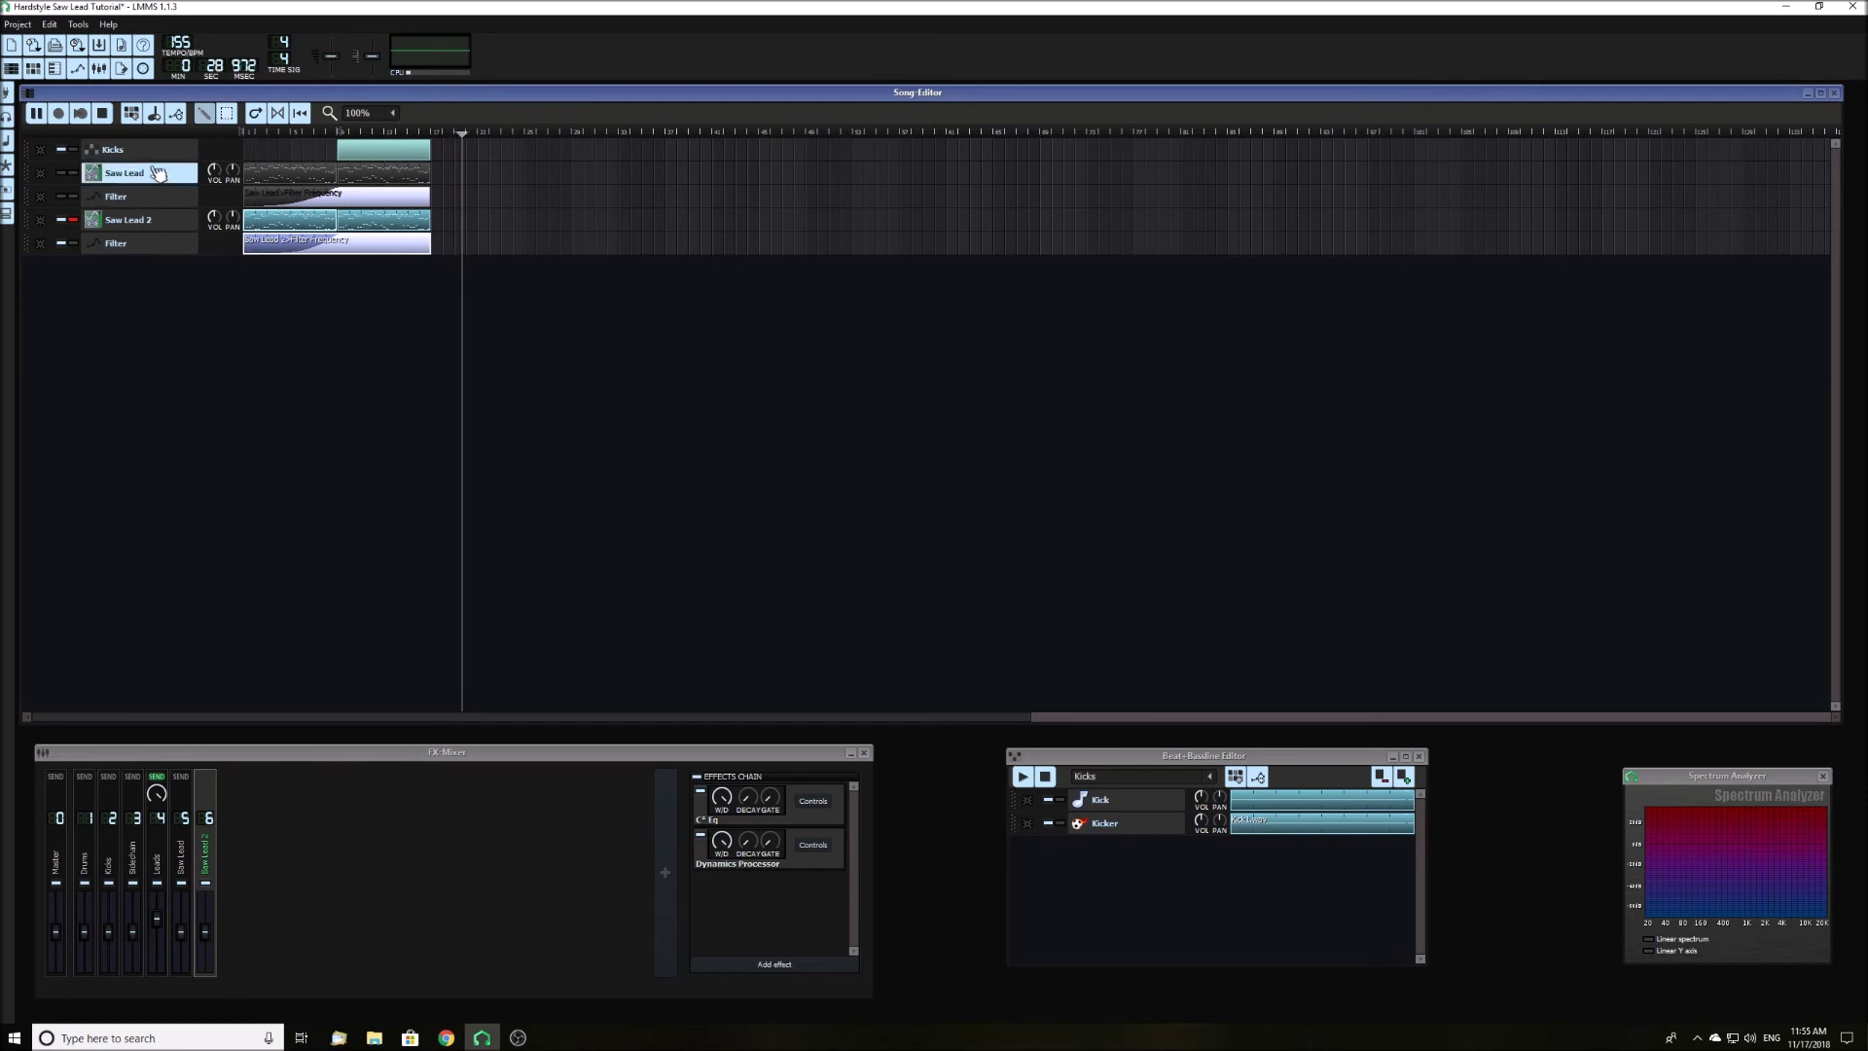
key("space")
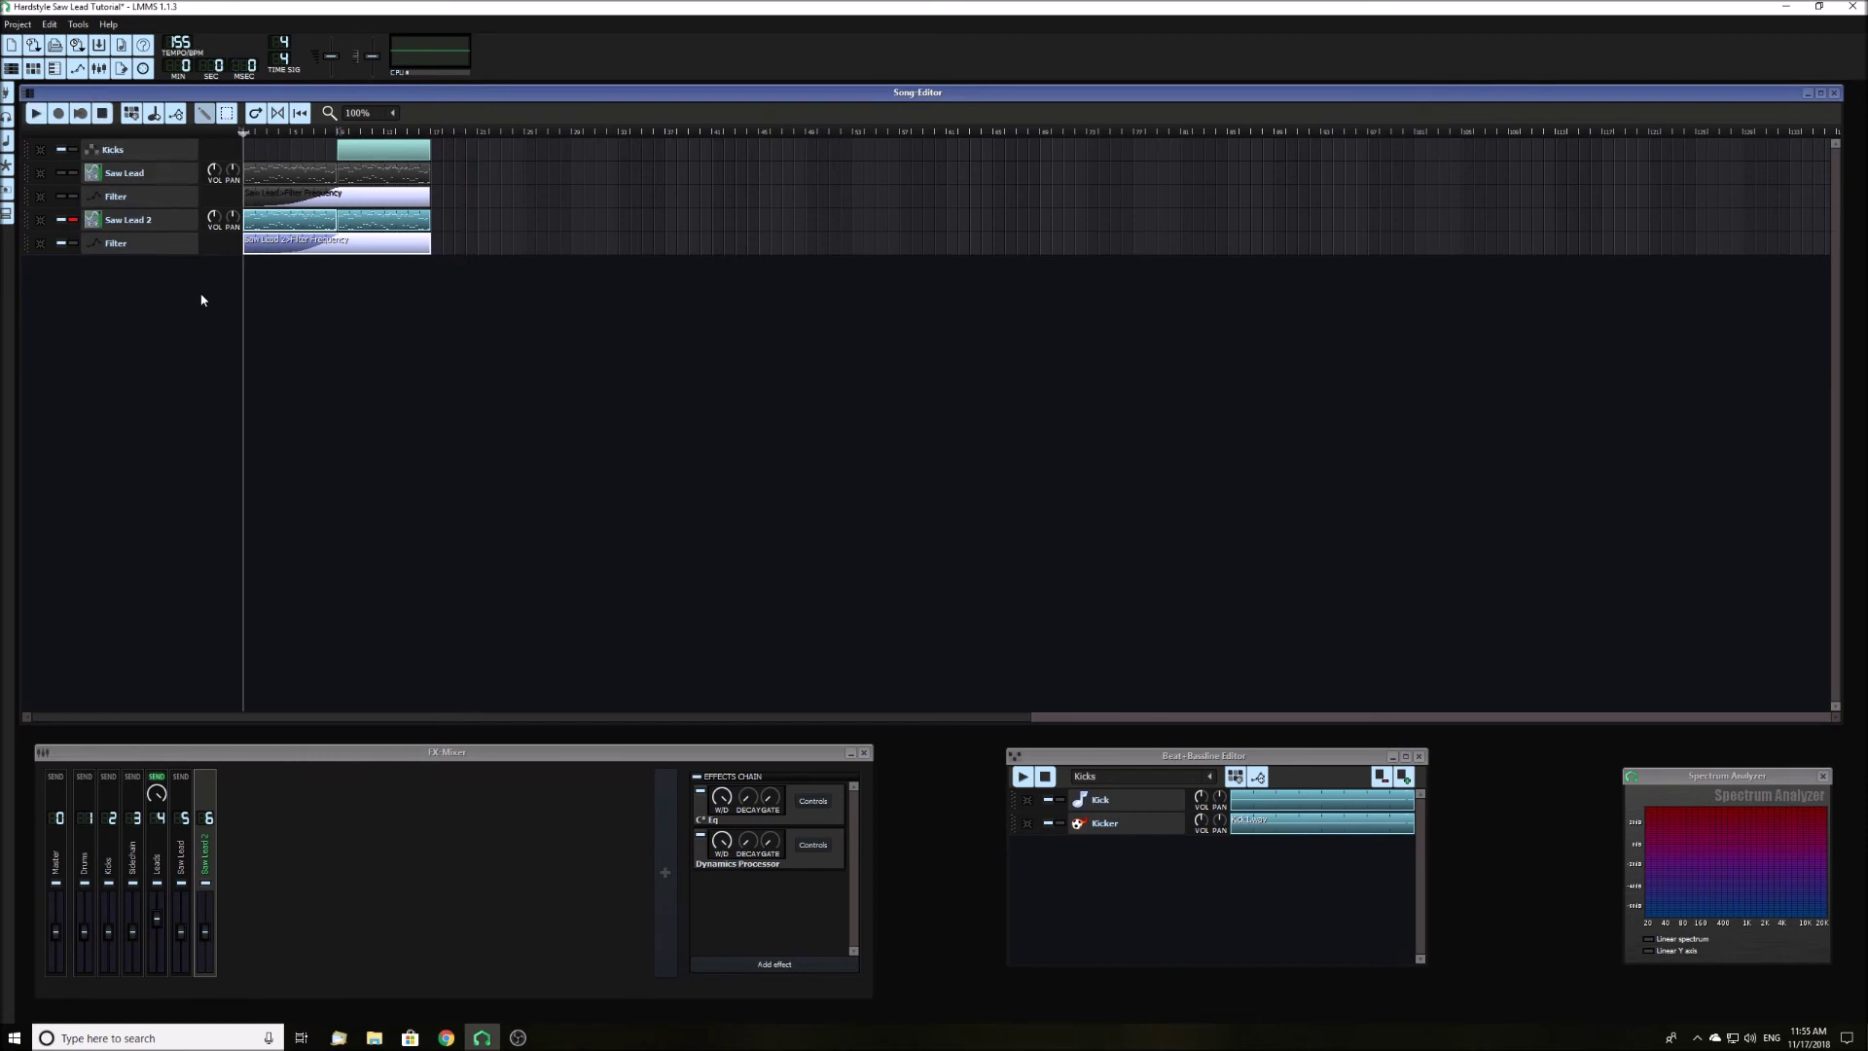